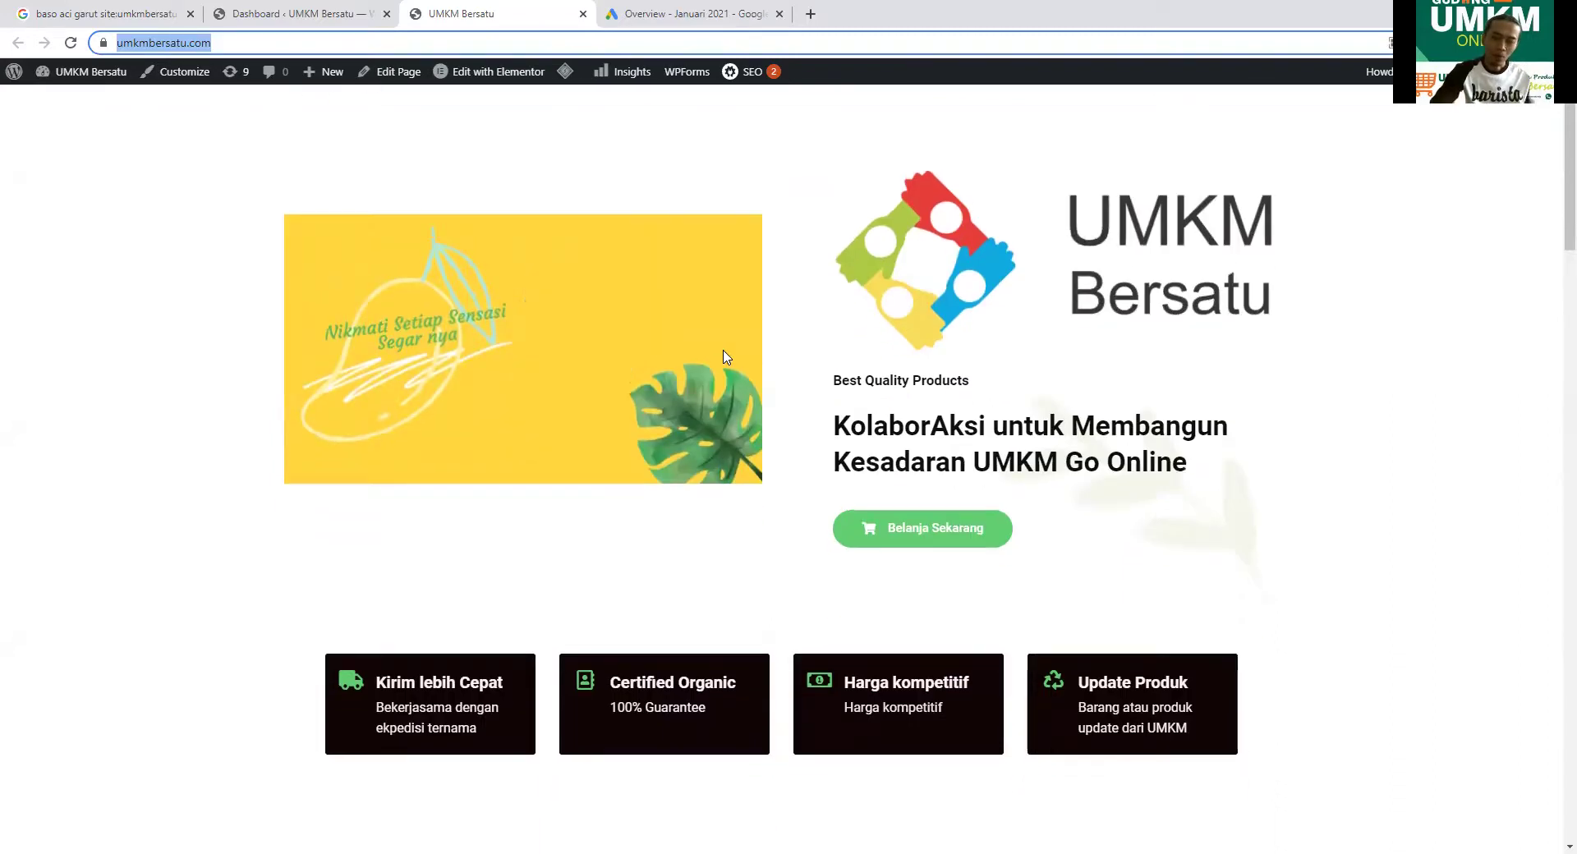
- Look over the UMKM Bersatu home page, including its banner, service highlights and best-selling products section
scroll(726, 355, down, 3)
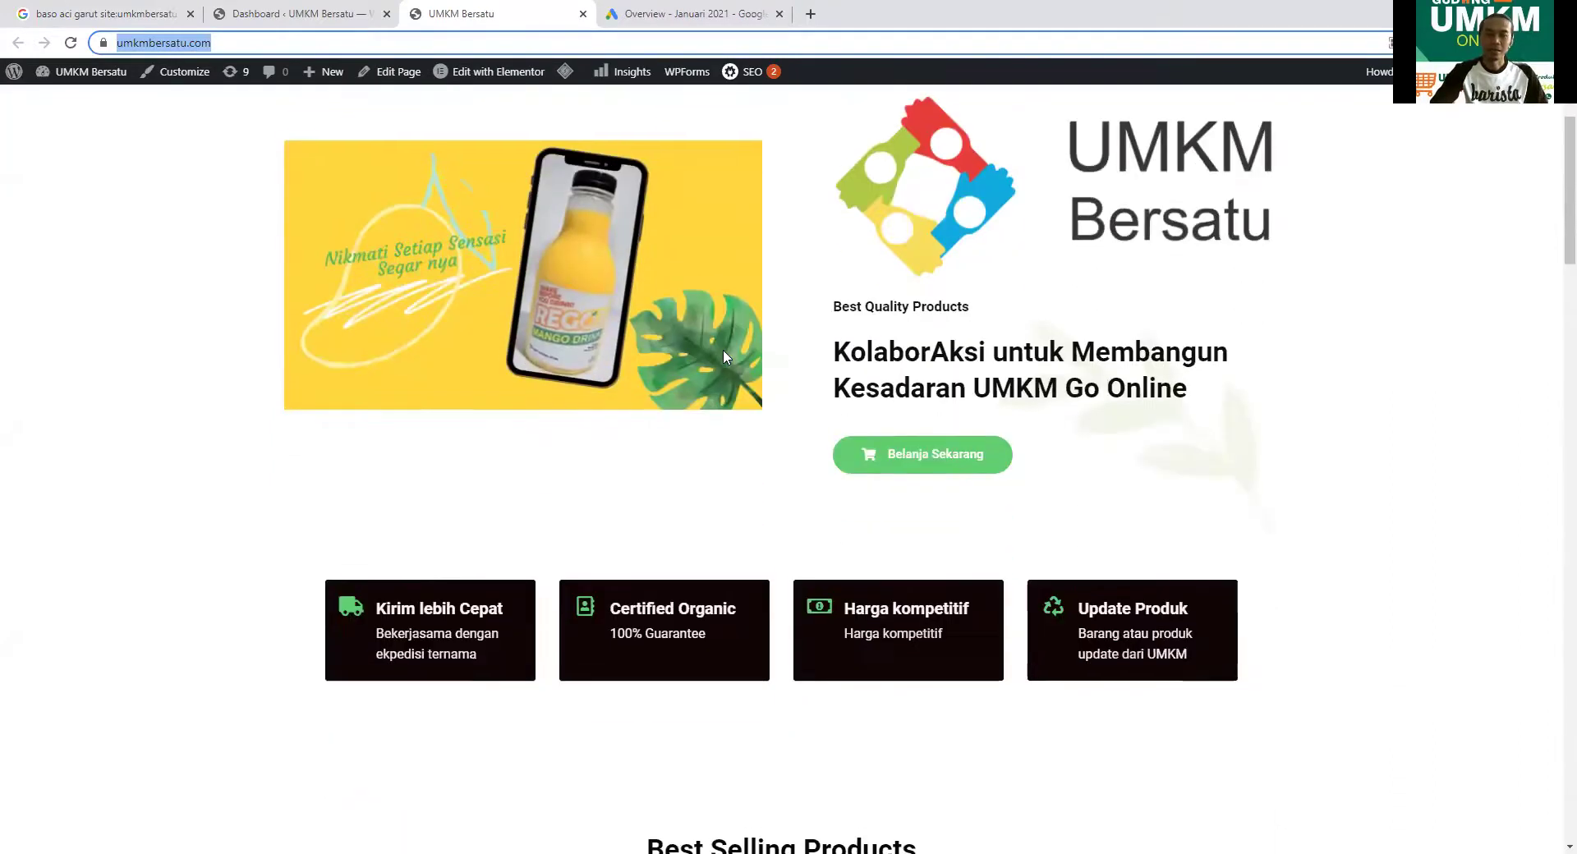
scroll(723, 355, down, 2)
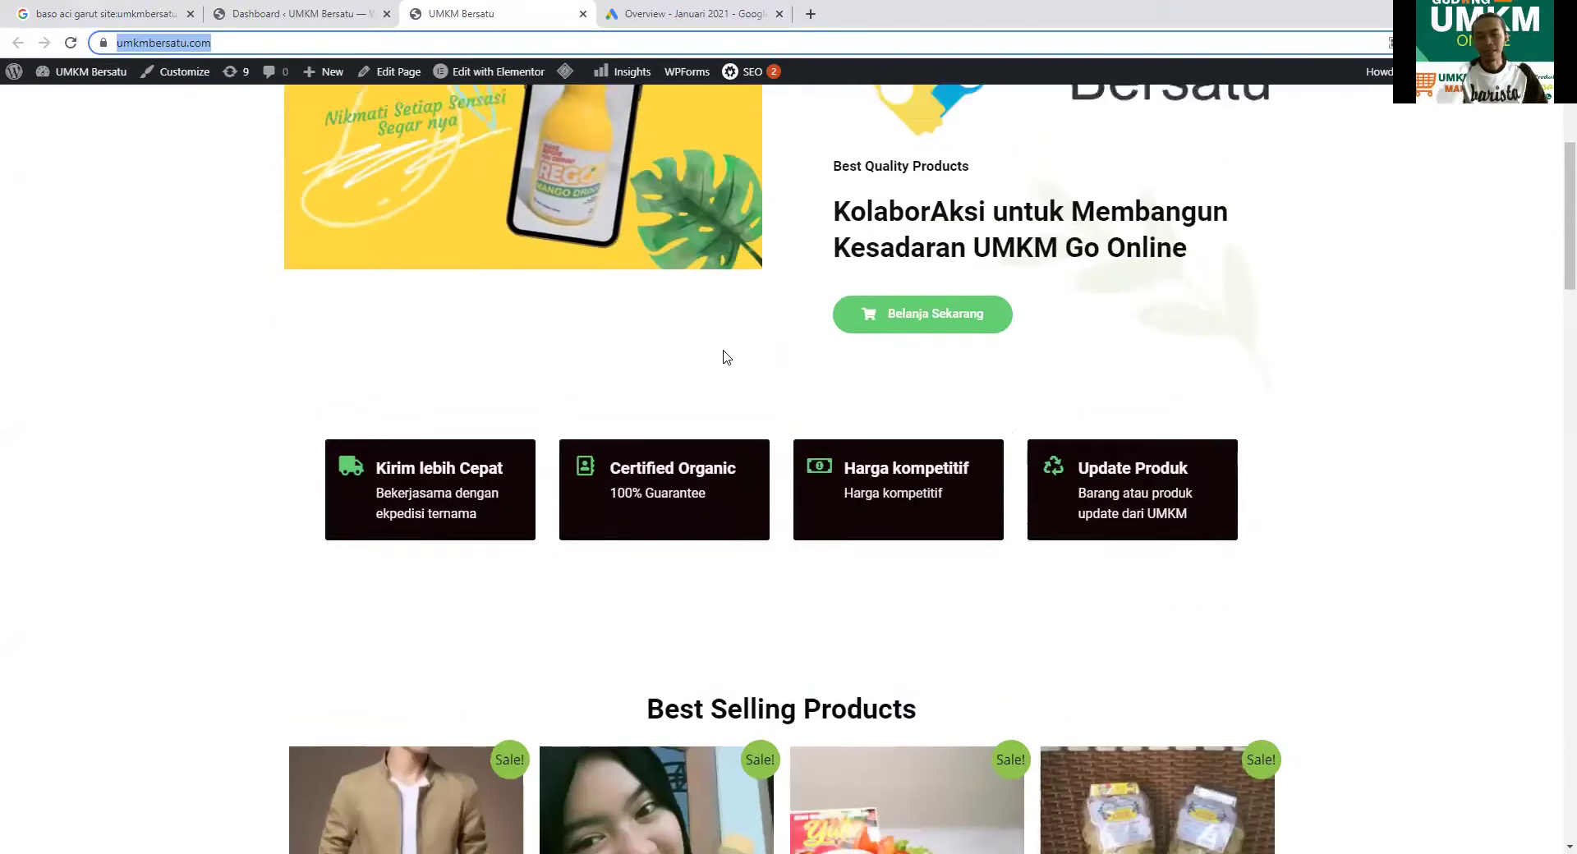
scroll(723, 355, up, 5)
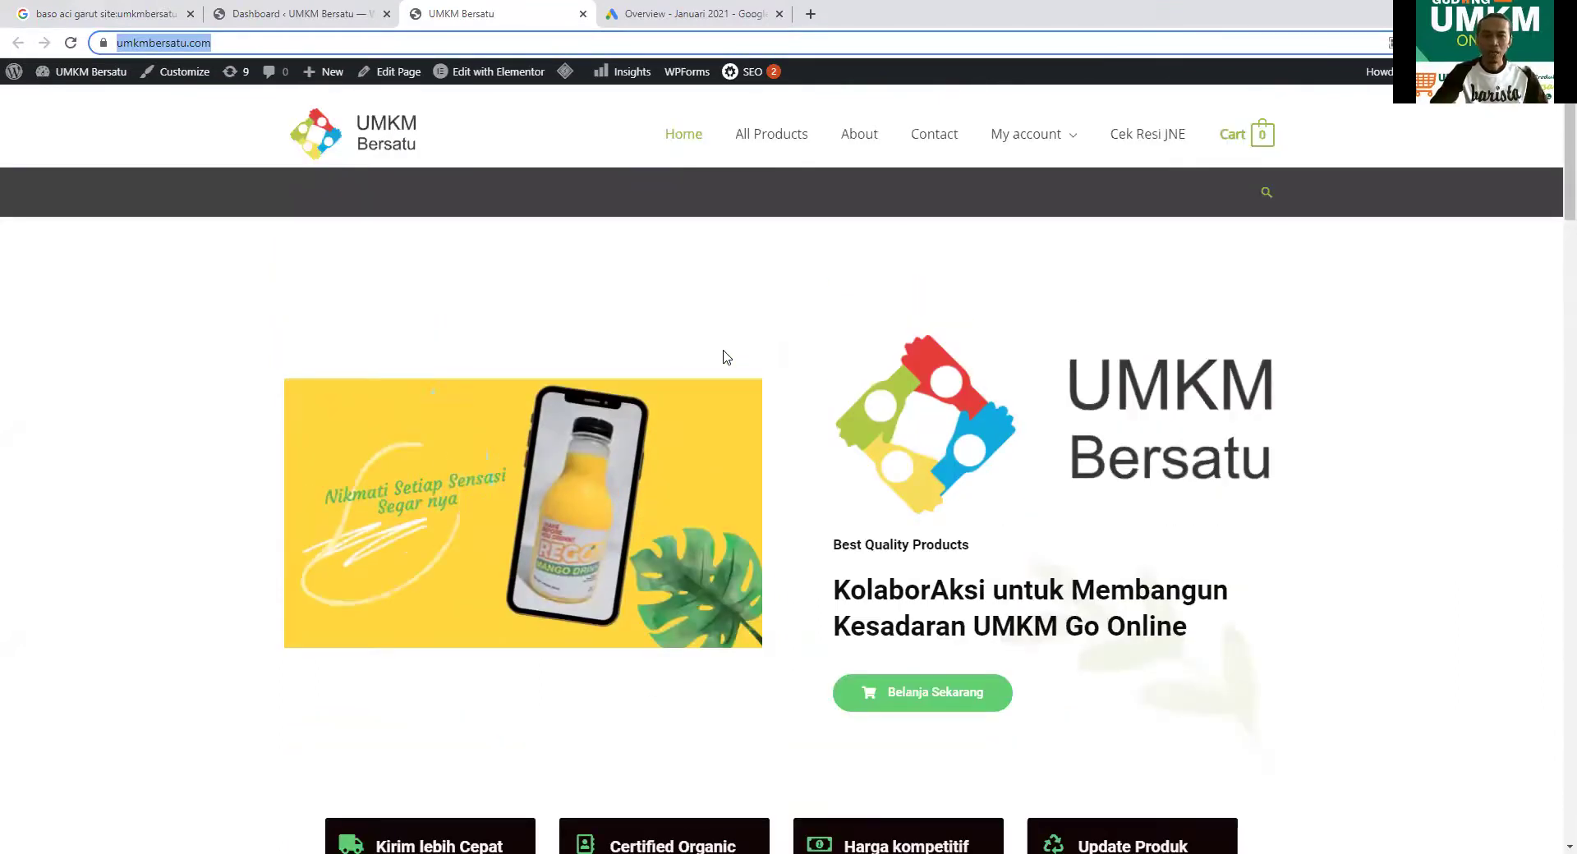
scroll(726, 362, down, 2)
scroll(726, 366, up, 2)
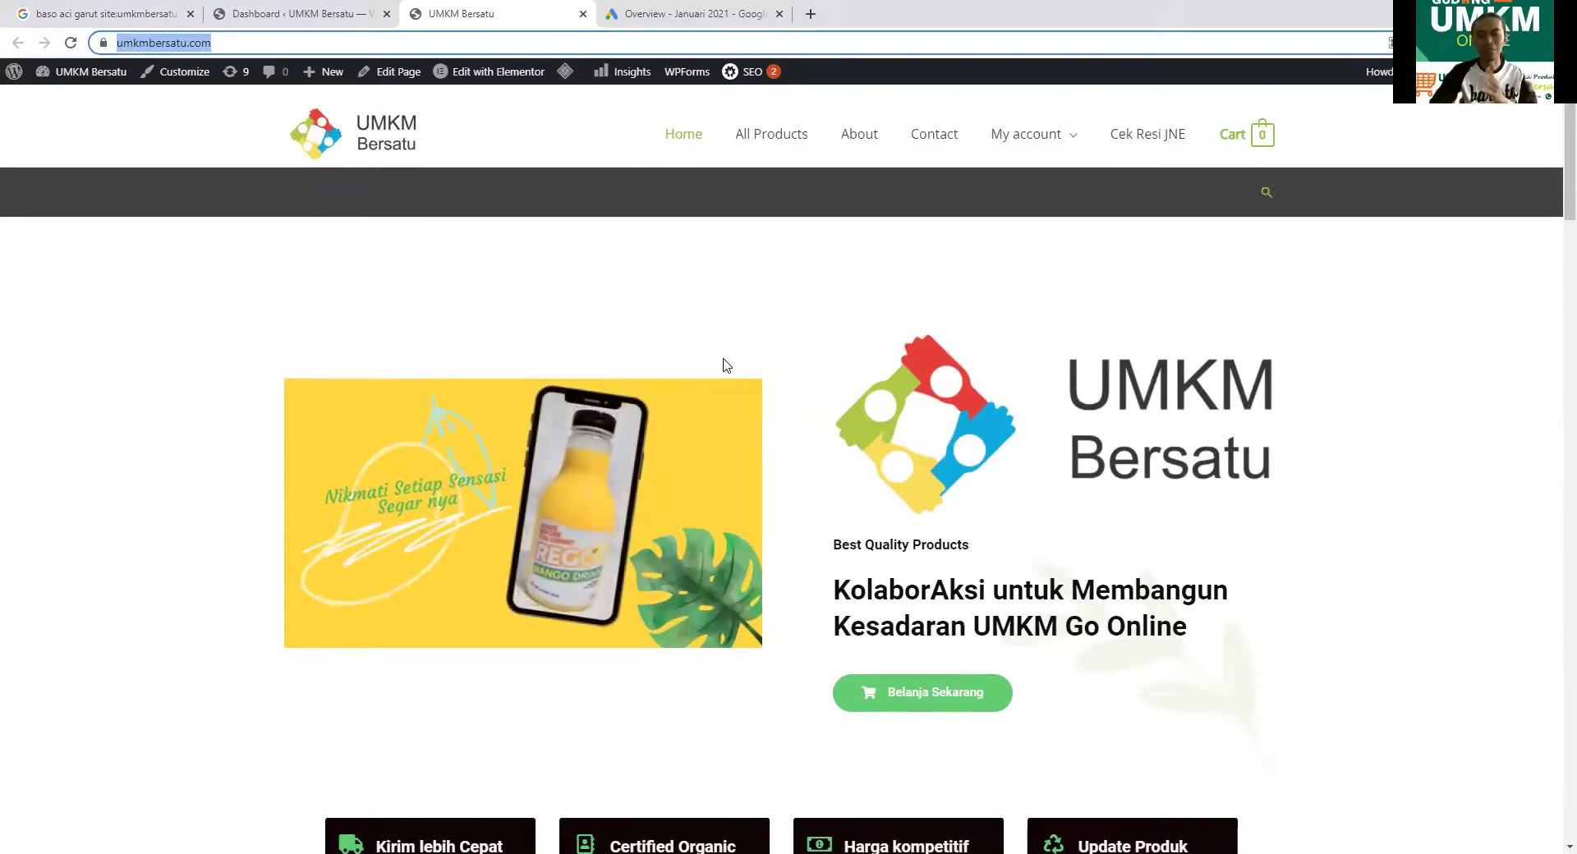
scroll(801, 316, down, 2)
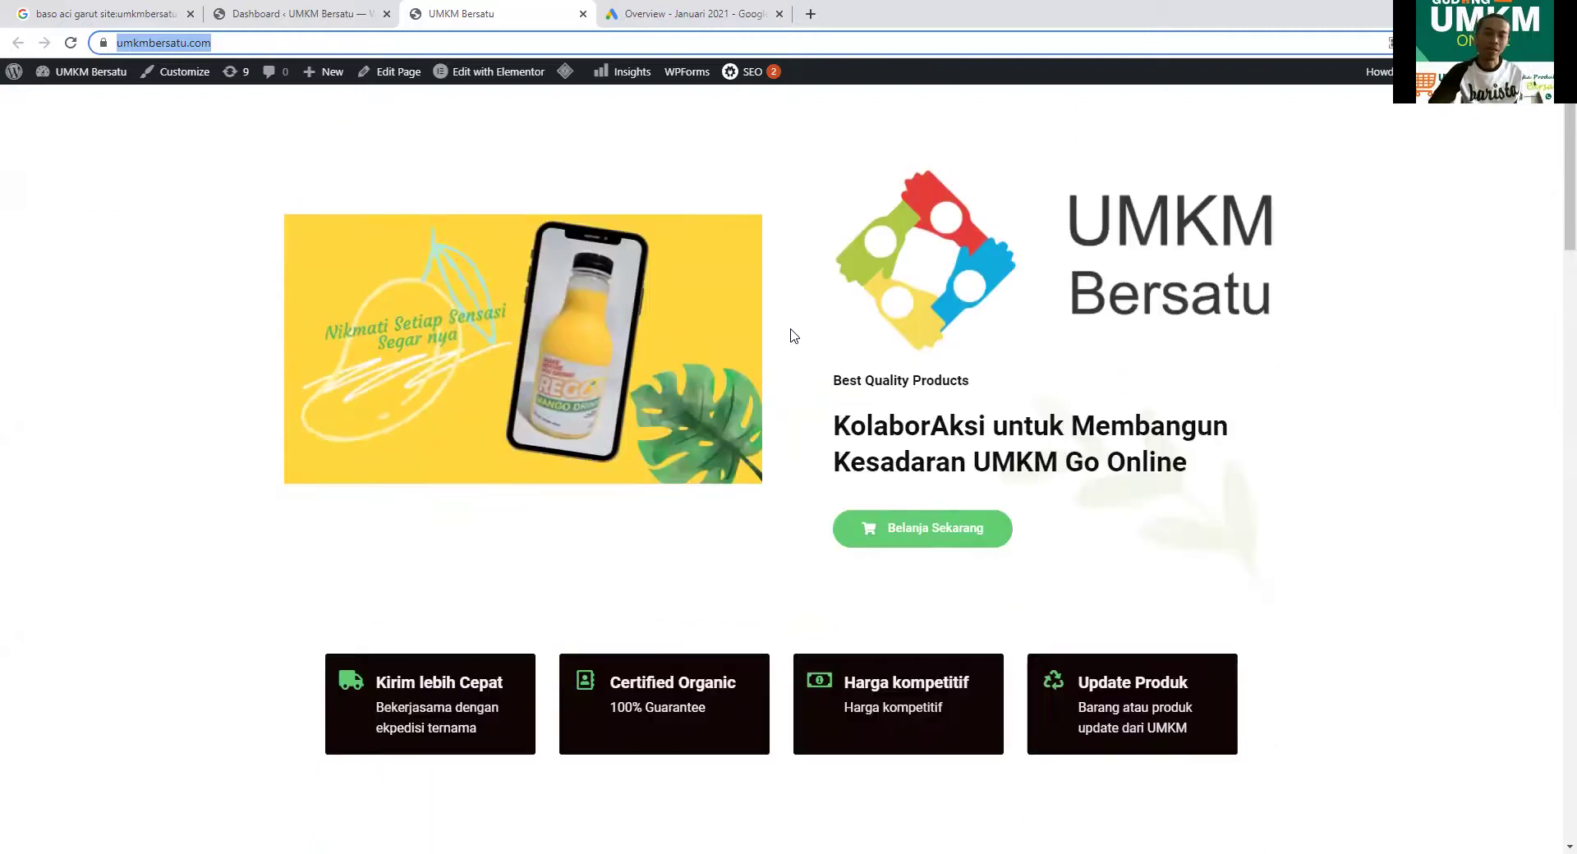
scroll(794, 336, down, 3)
scroll(794, 336, up, 5)
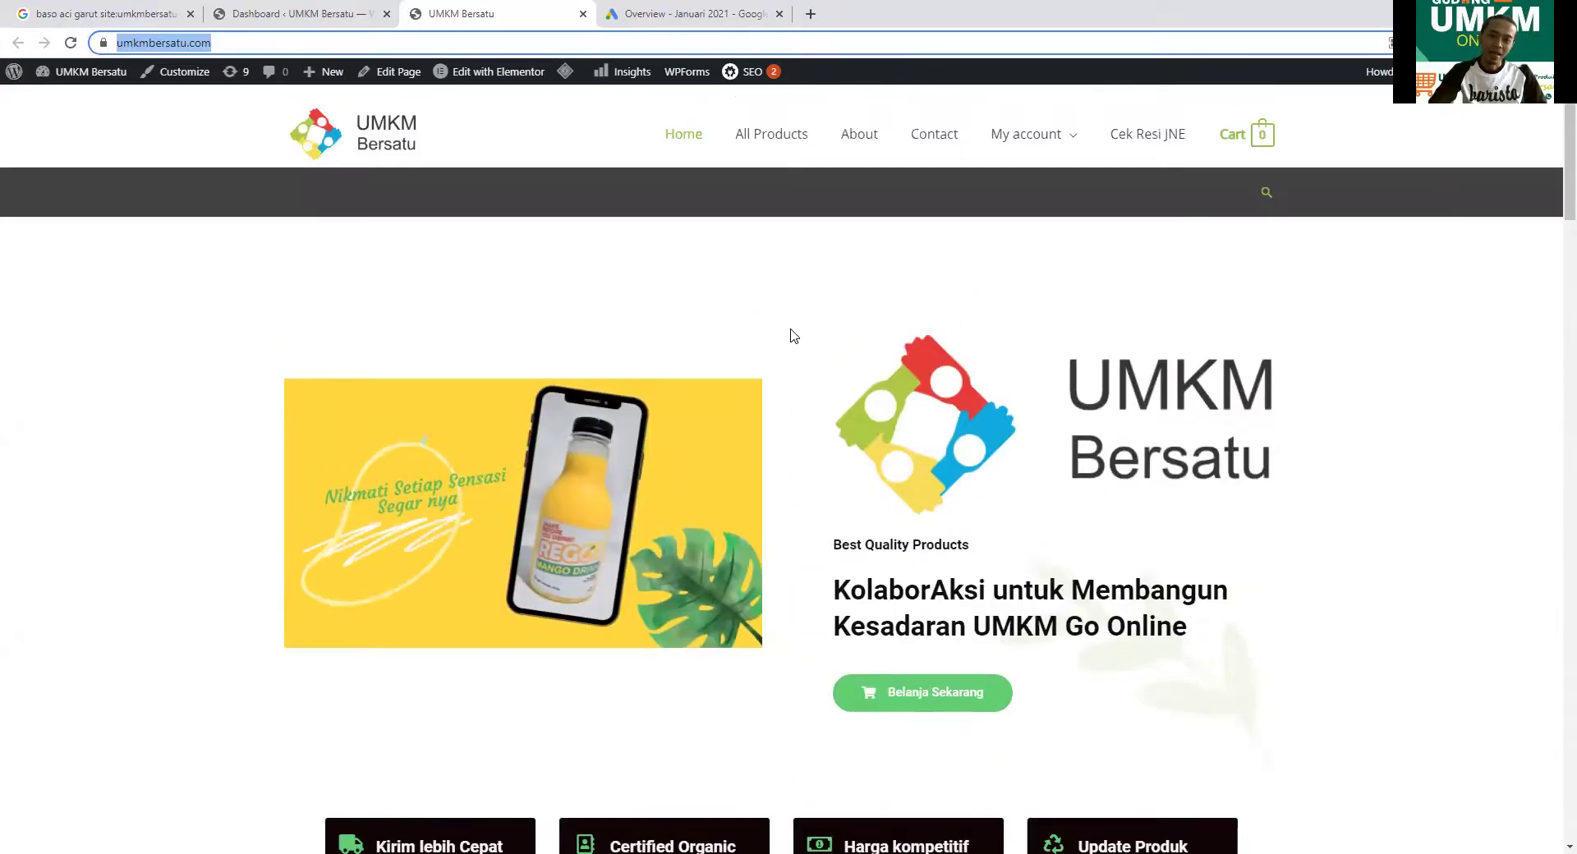
scroll(794, 335, down, 5)
scroll(794, 336, up, 5)
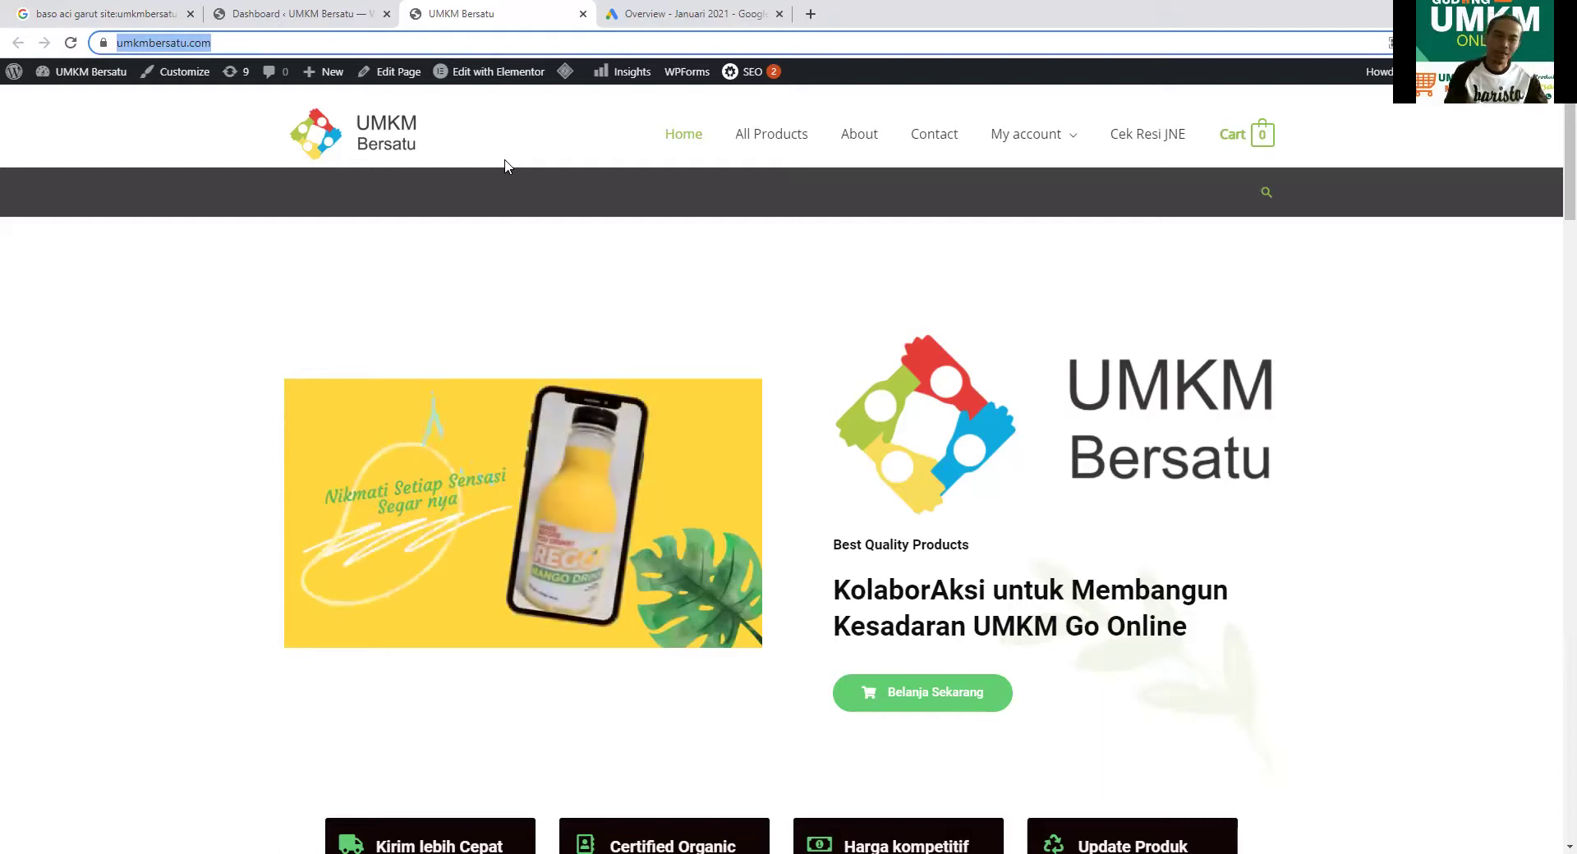
scroll(546, 183, down, 2)
scroll(546, 183, up, 2)
- Switch to Google Ads, view the accounts of the Januari 2021 manager and open the Garut Creative manager account
click(713, 16)
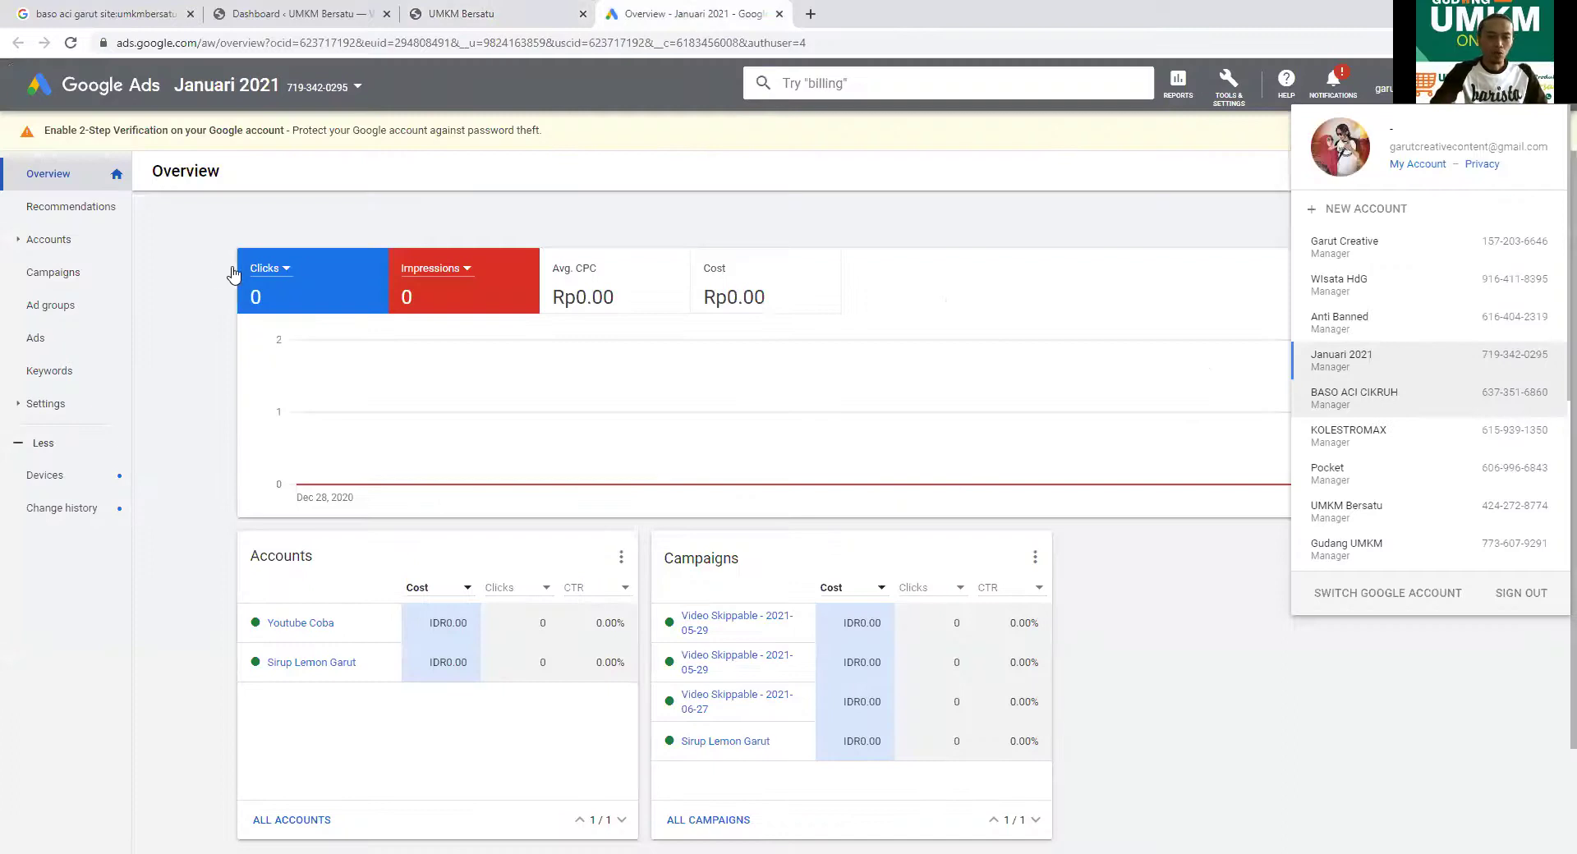
scroll(663, 352, down, 2)
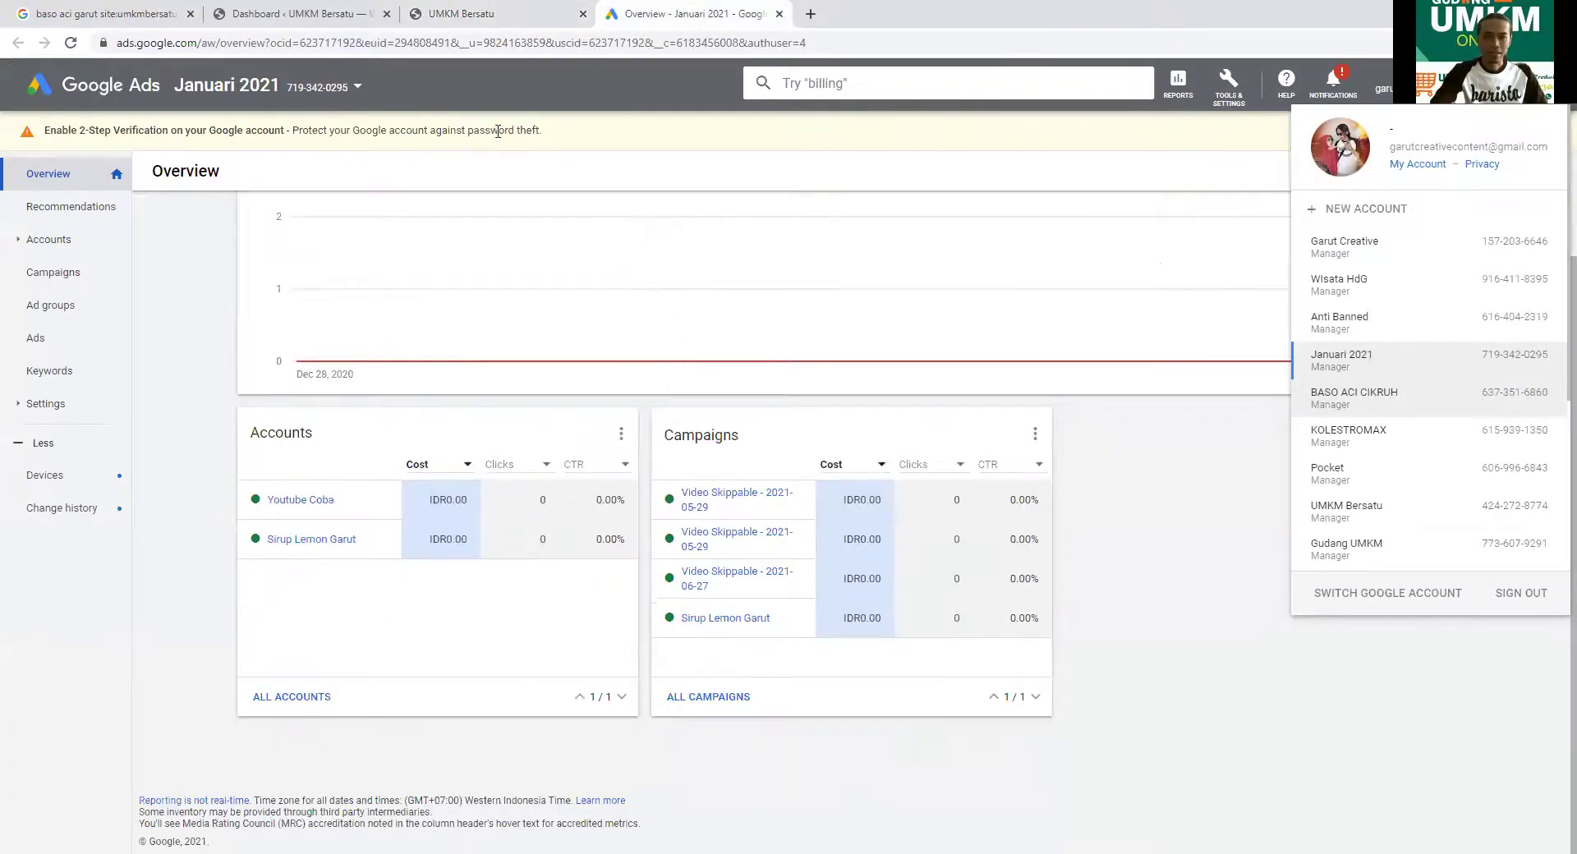
click(72, 244)
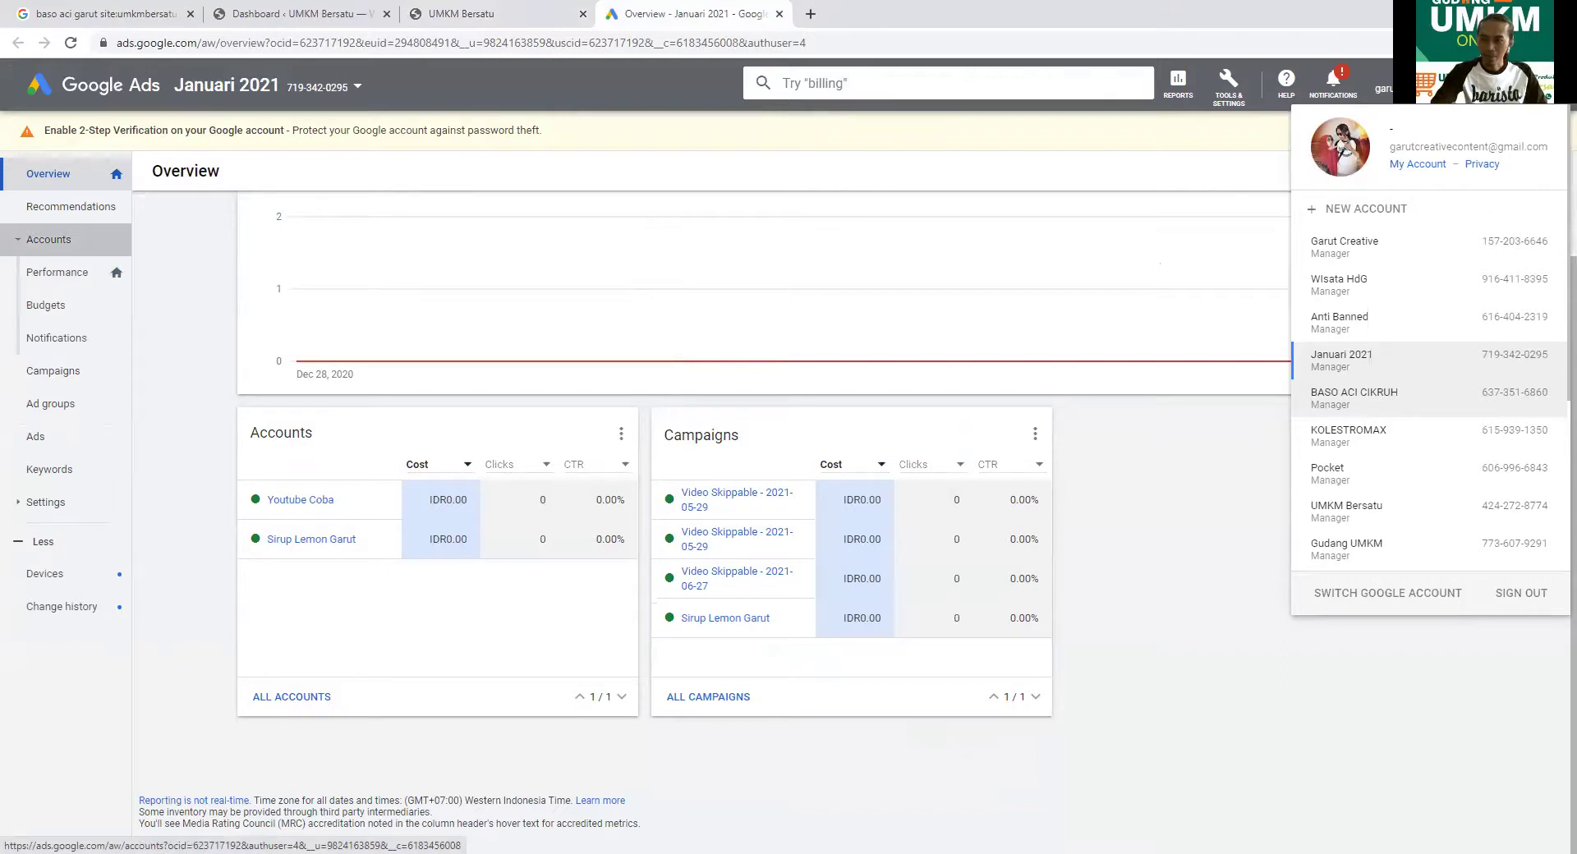
click(50, 239)
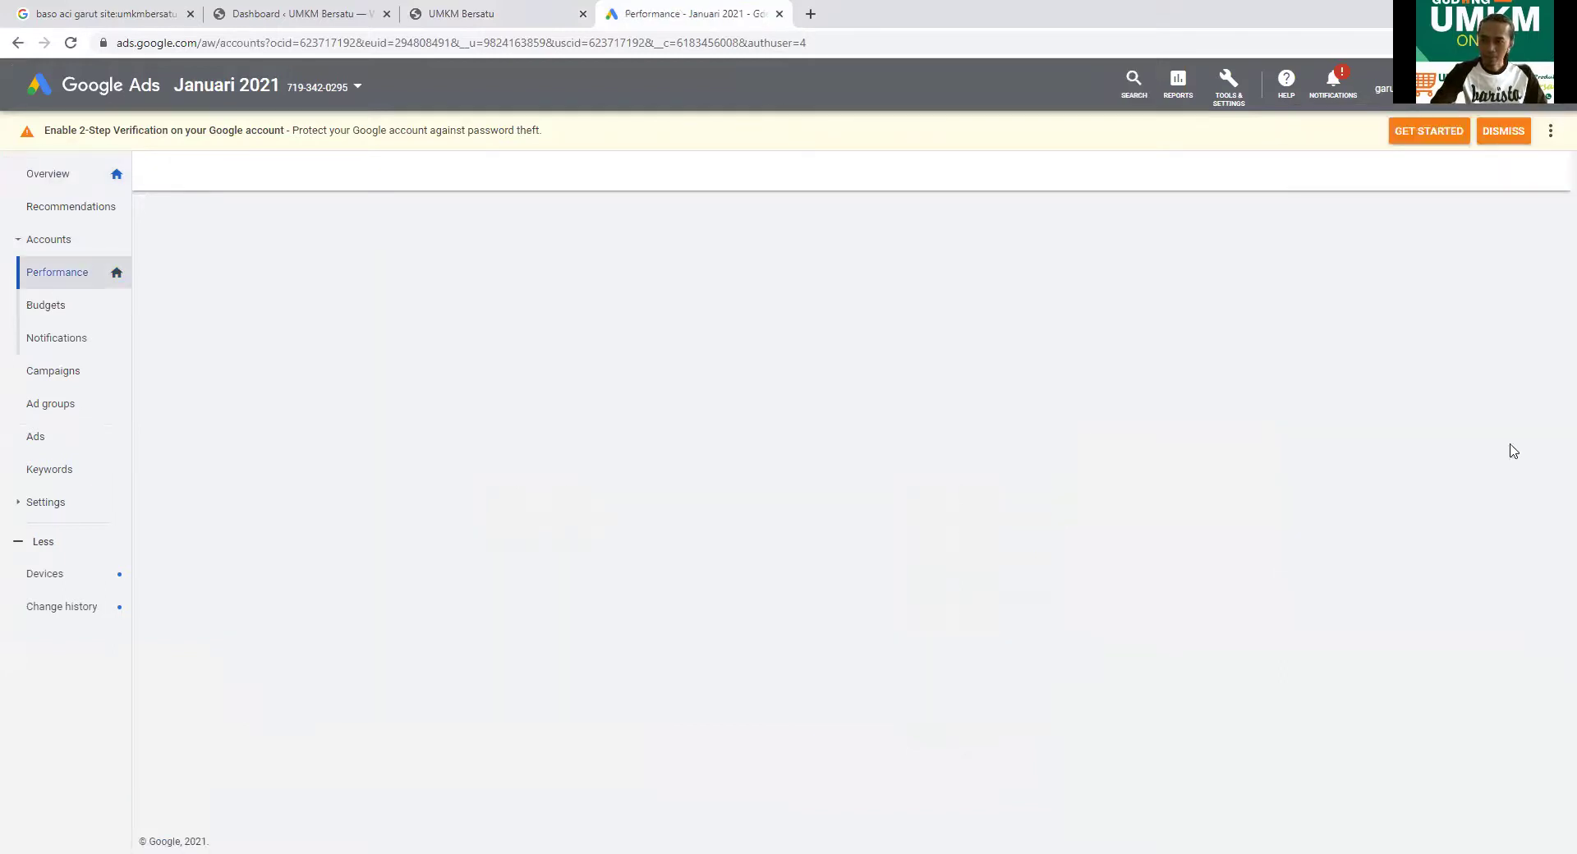
click(1544, 102)
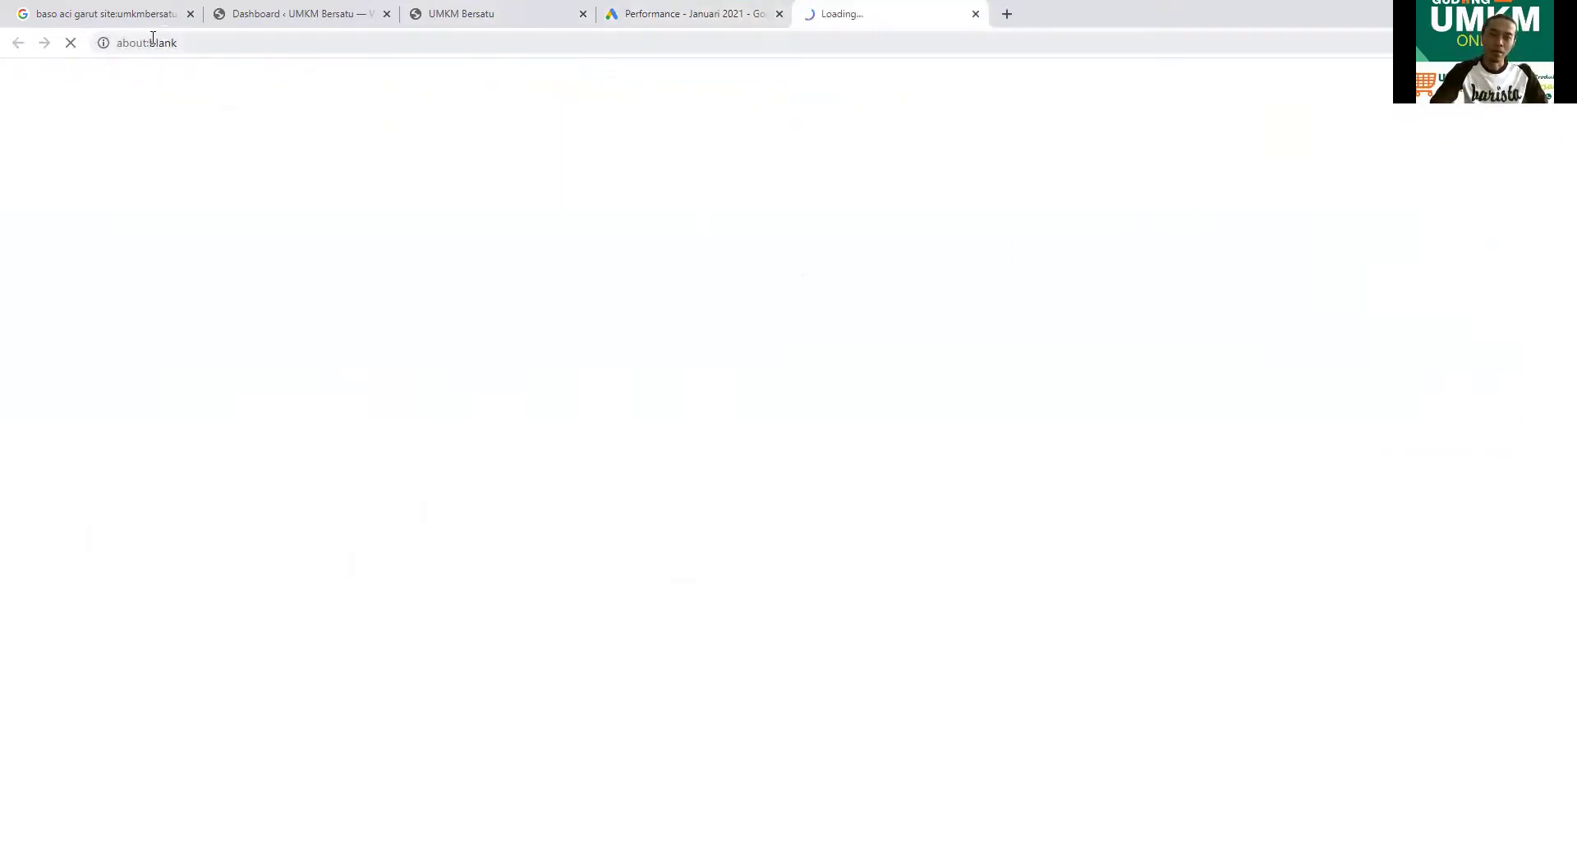
- From the Google results for baso aci garut, open the Produsen Baso Aci Tanpa Merk & Branding page in a new tab
click(130, 18)
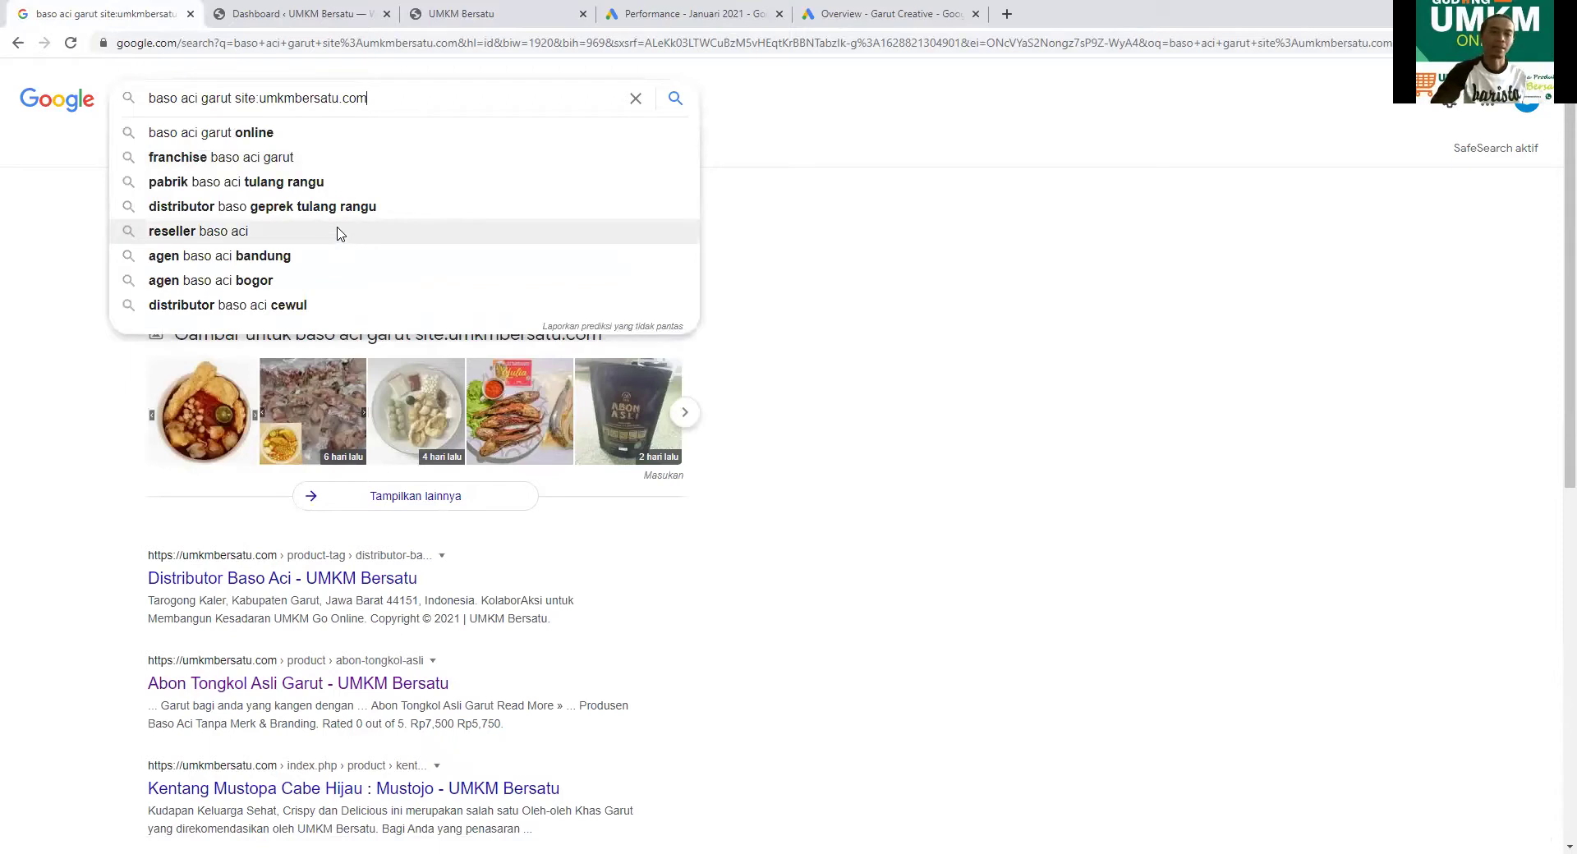
click(986, 278)
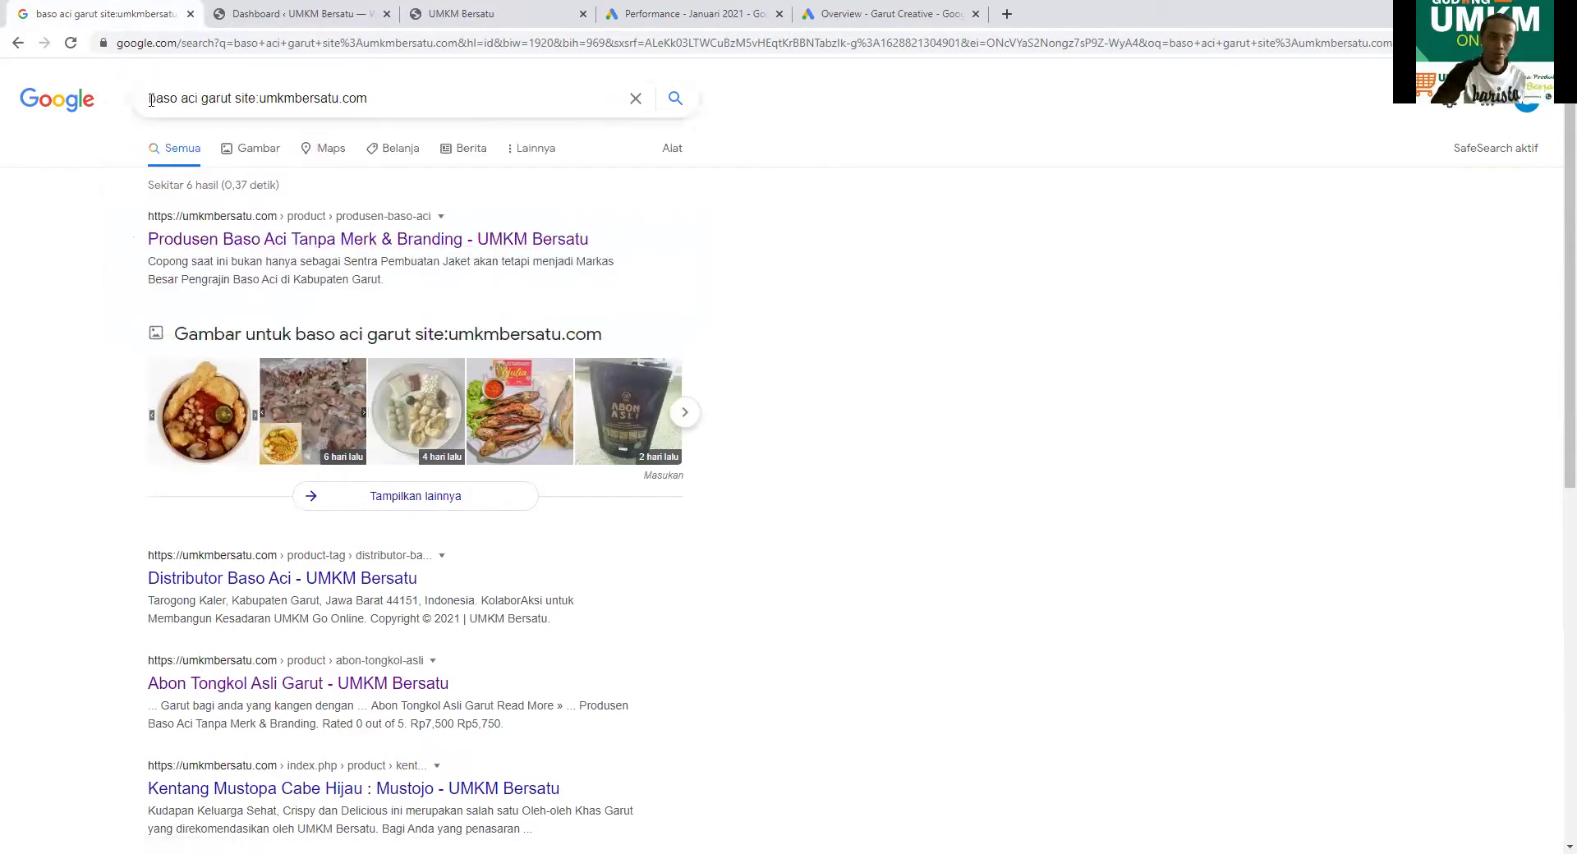
right_click(411, 239)
click(541, 248)
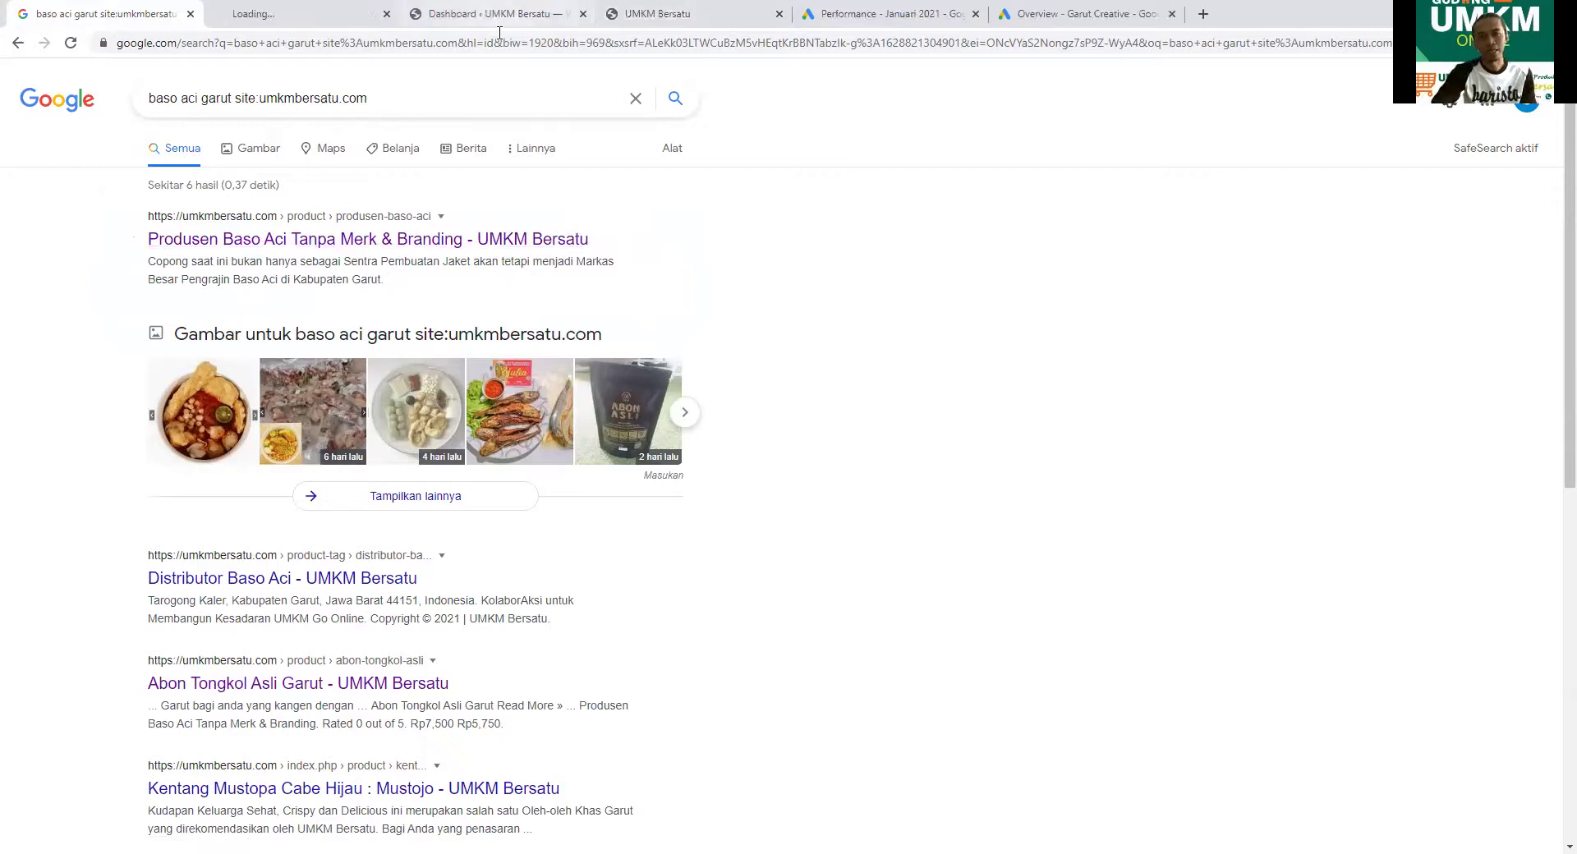
click(323, 16)
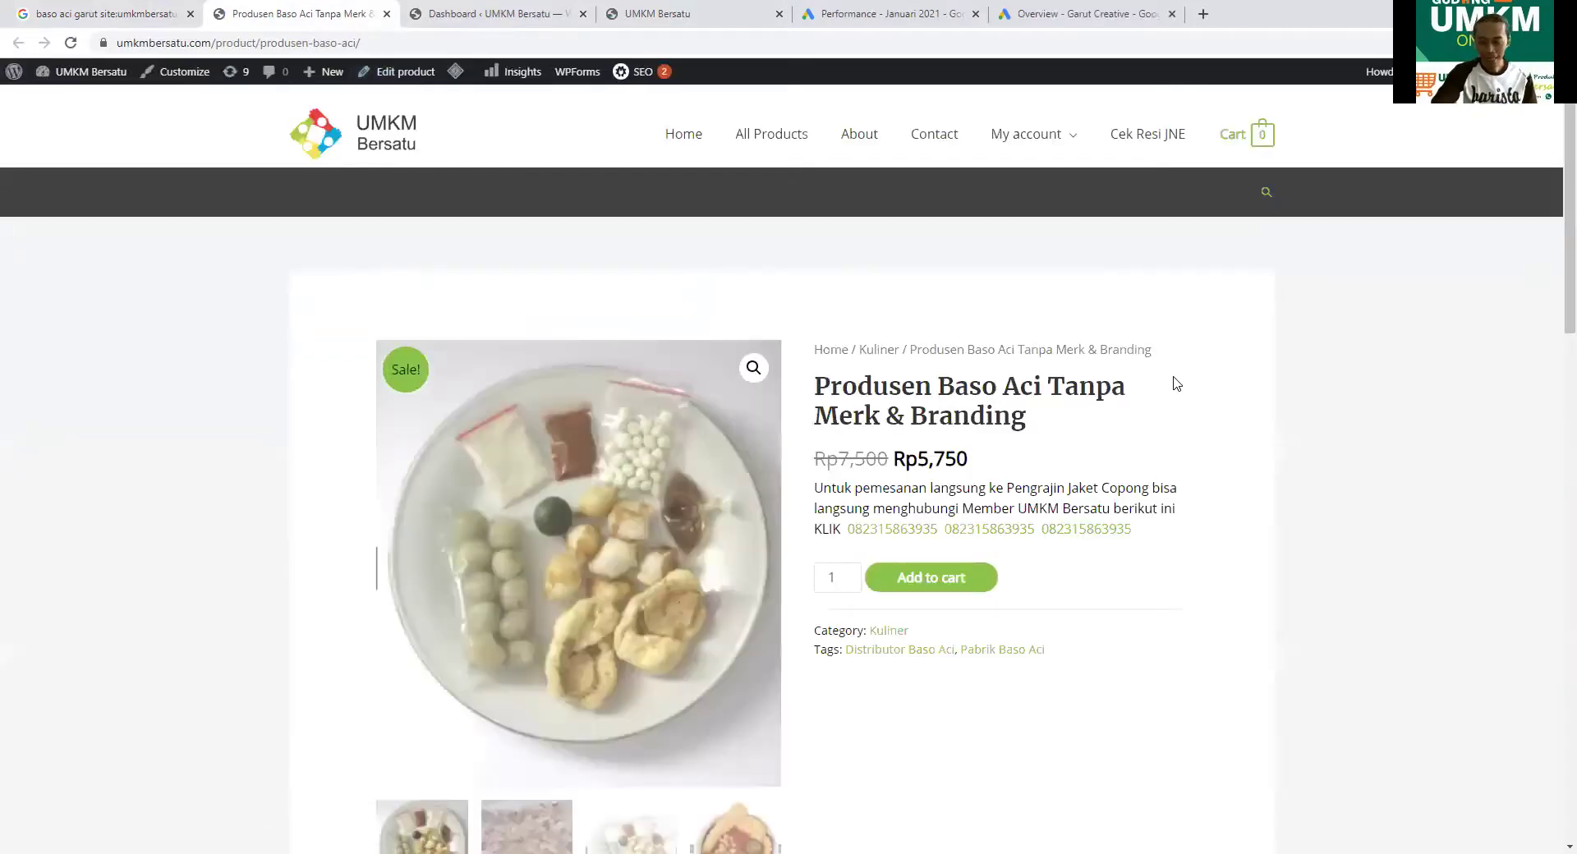
- Review the Produsen Baso Aci product's description and related products, and copy the page's URL
scroll(1171, 395, down, 1)
scroll(865, 441, down, 10)
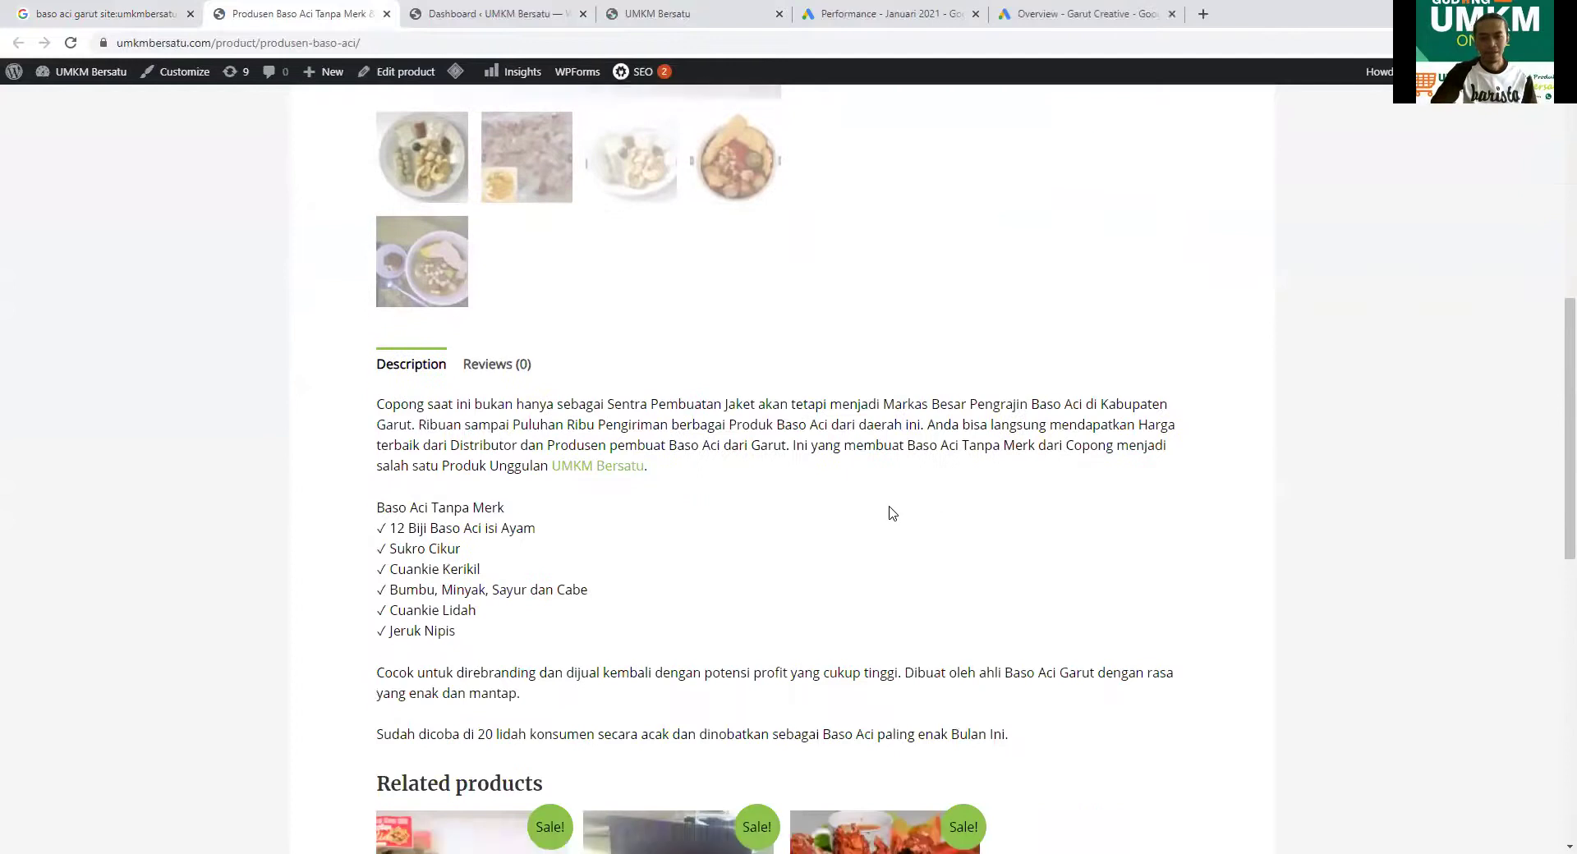
scroll(889, 511, down, 8)
scroll(889, 509, up, 19)
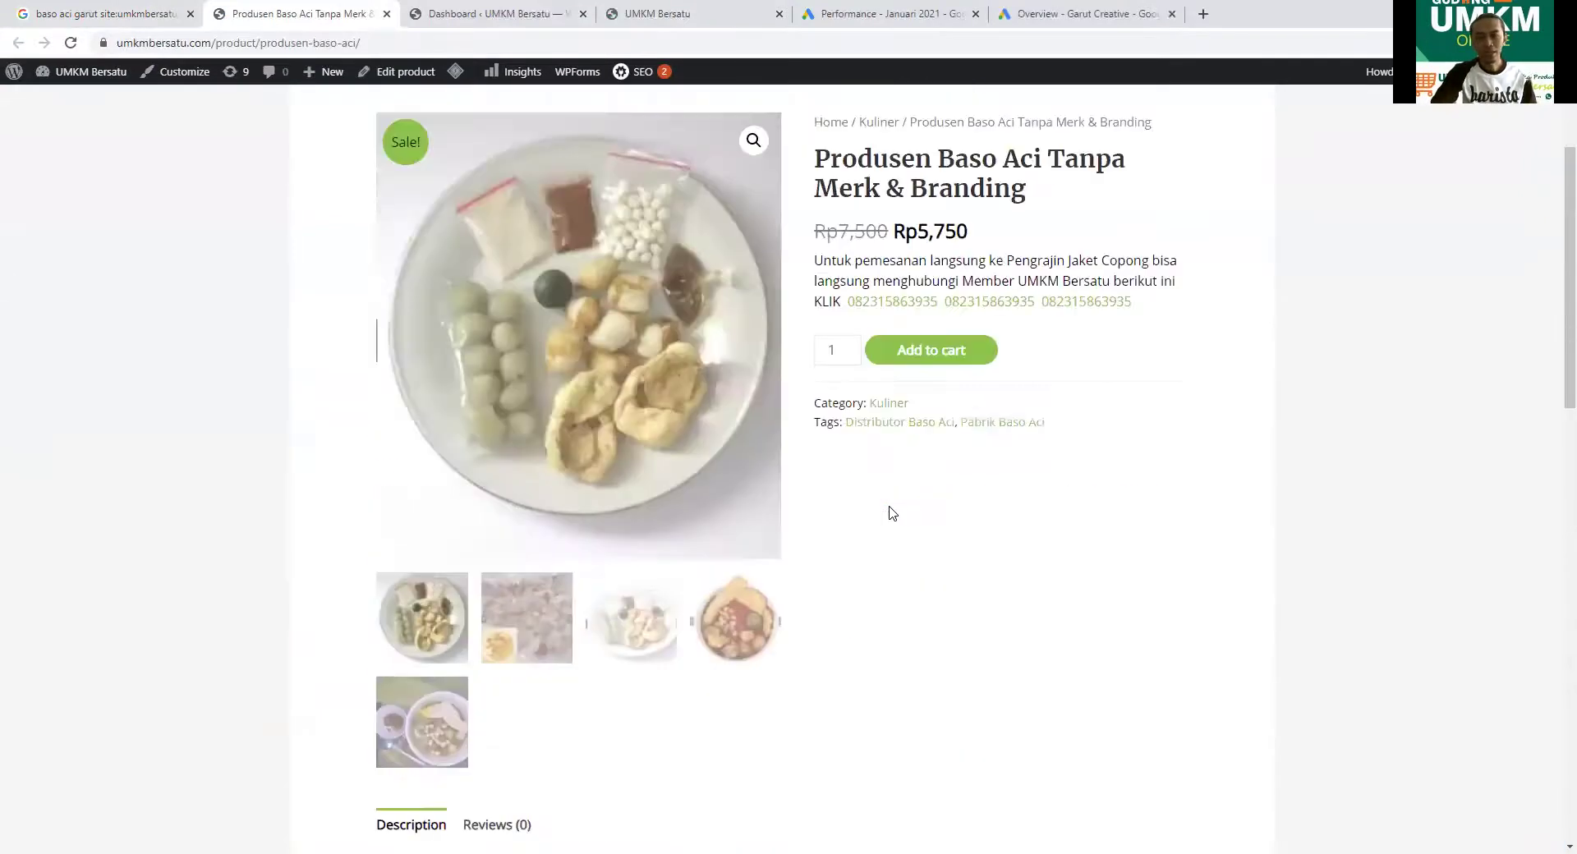
click(380, 44)
right_click(379, 44)
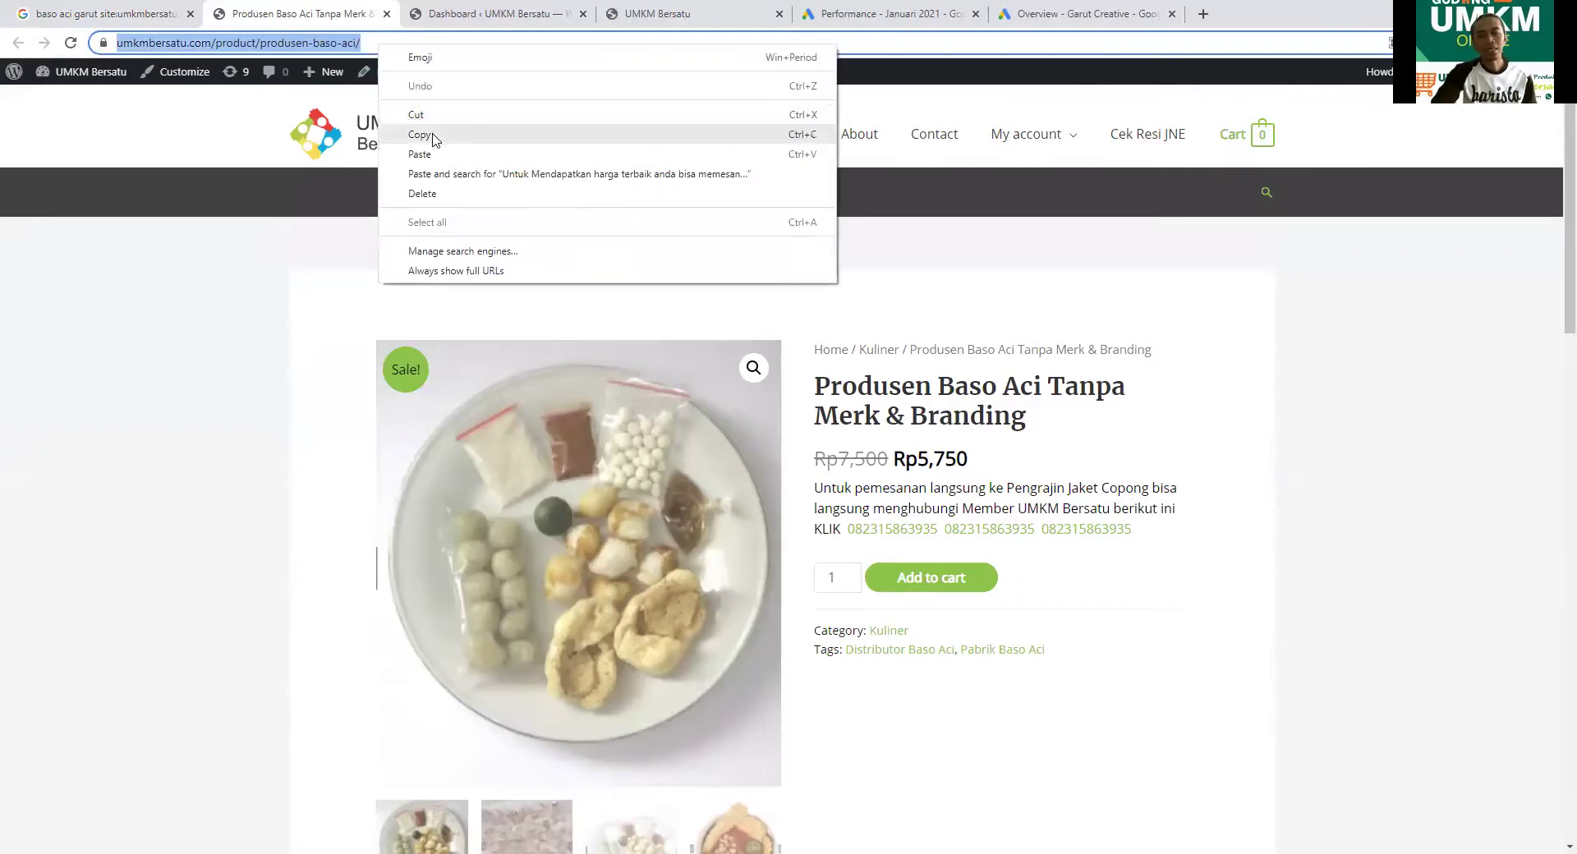
click(421, 135)
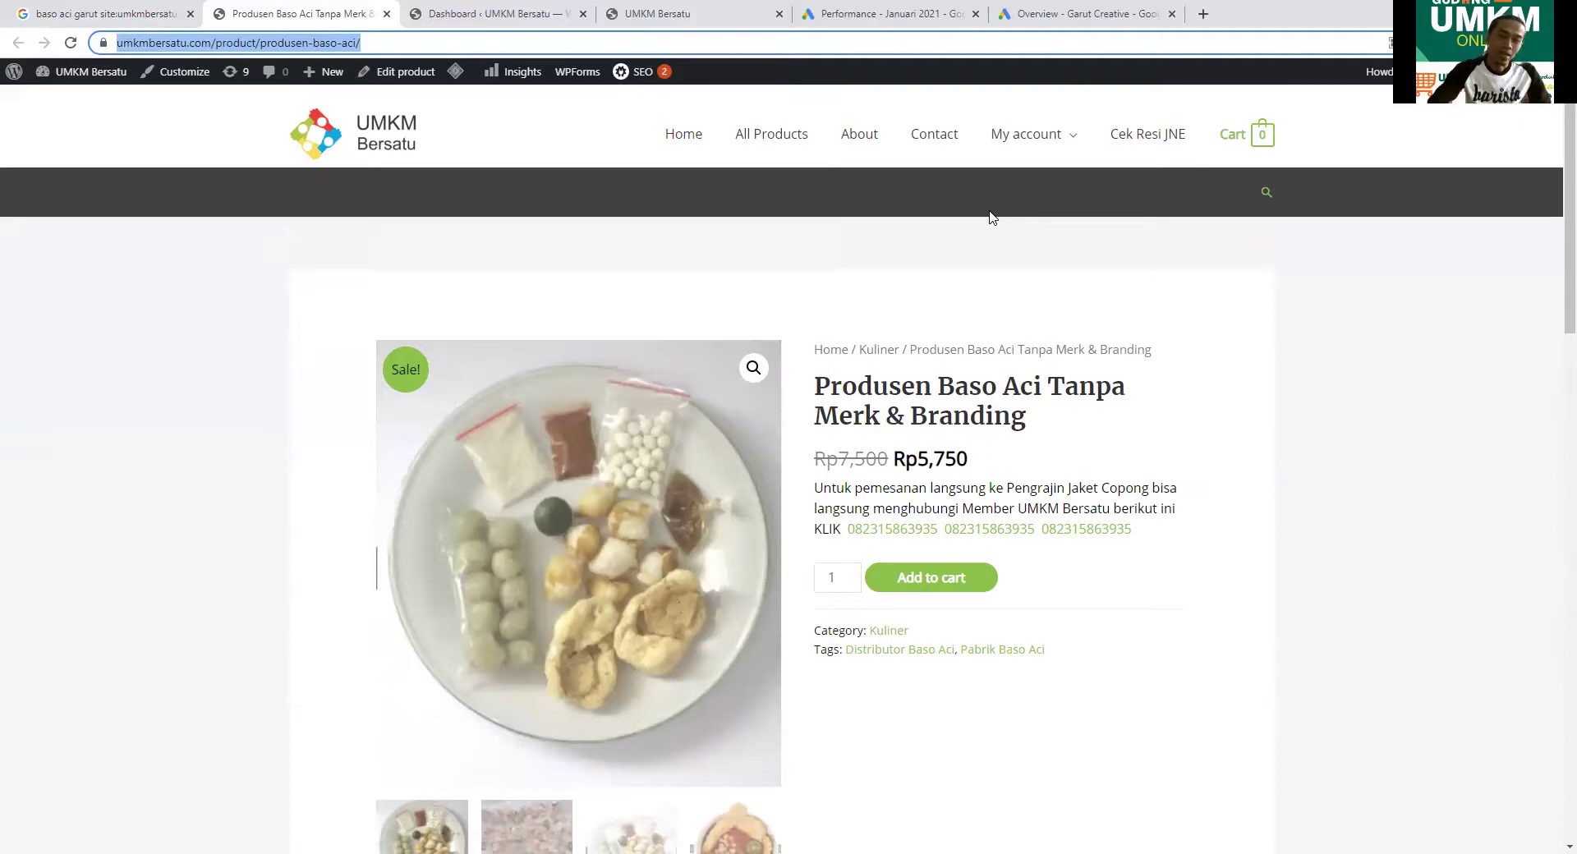
- In the Garut Creative manager in Google Ads, create a Smart Campaign account named Baso Aci Garut
click(1067, 24)
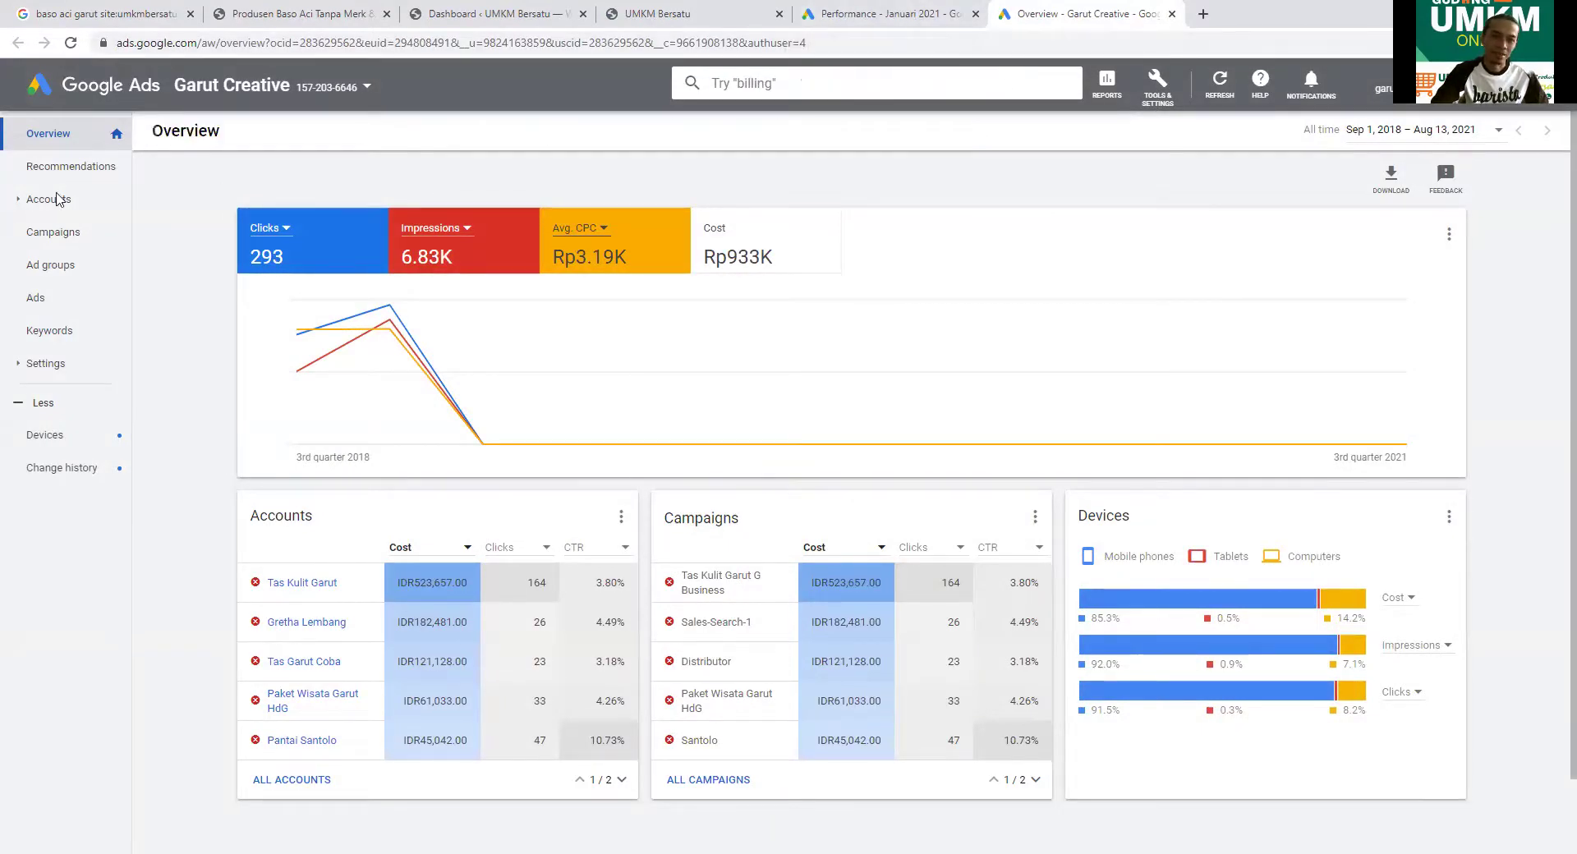
click(83, 207)
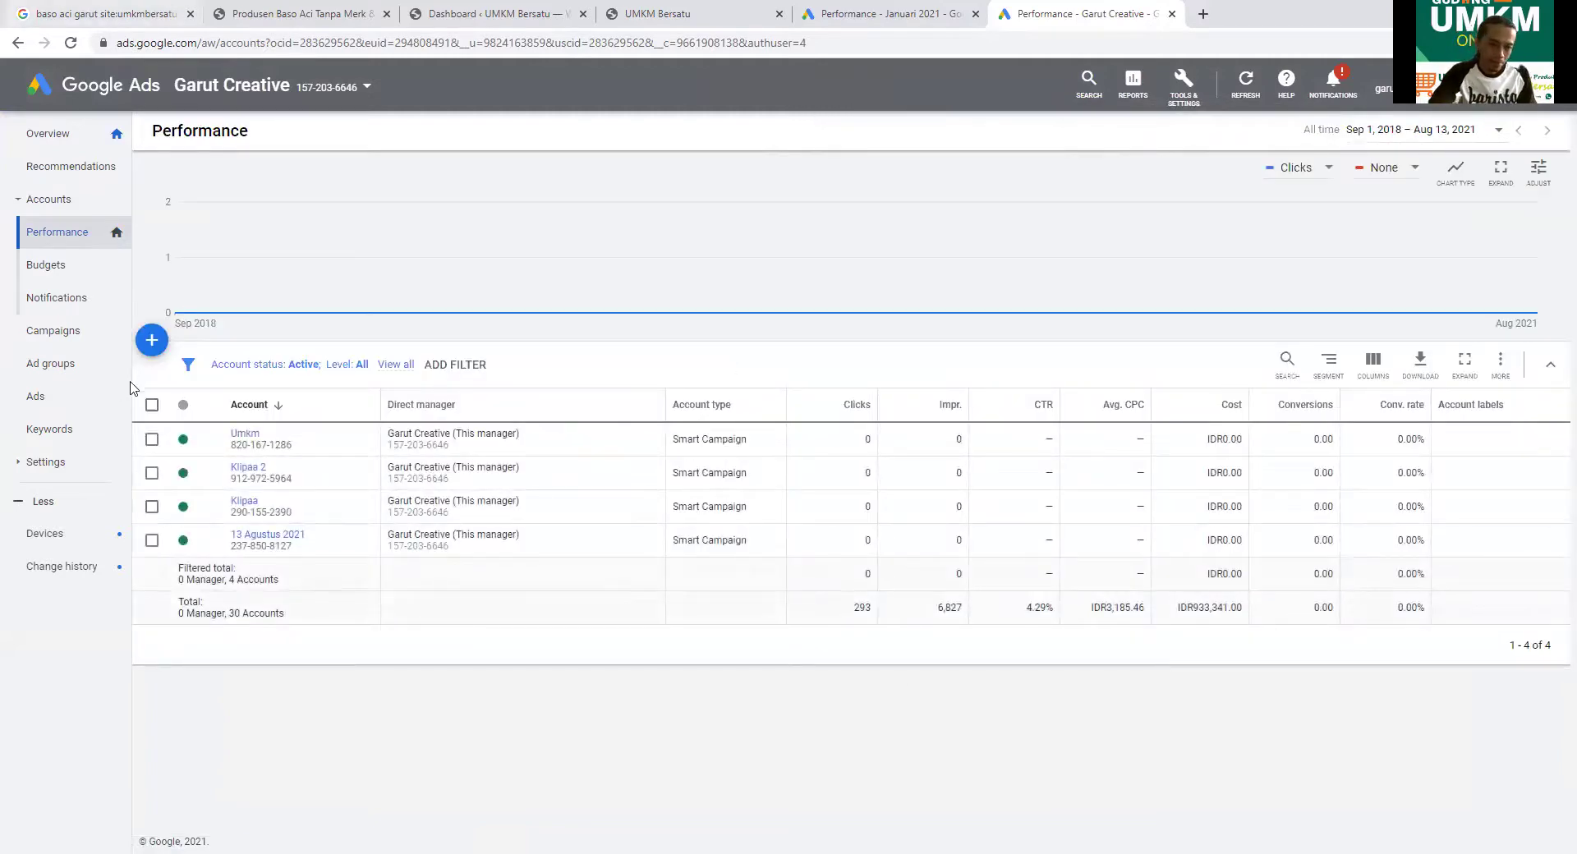
click(152, 341)
click(228, 452)
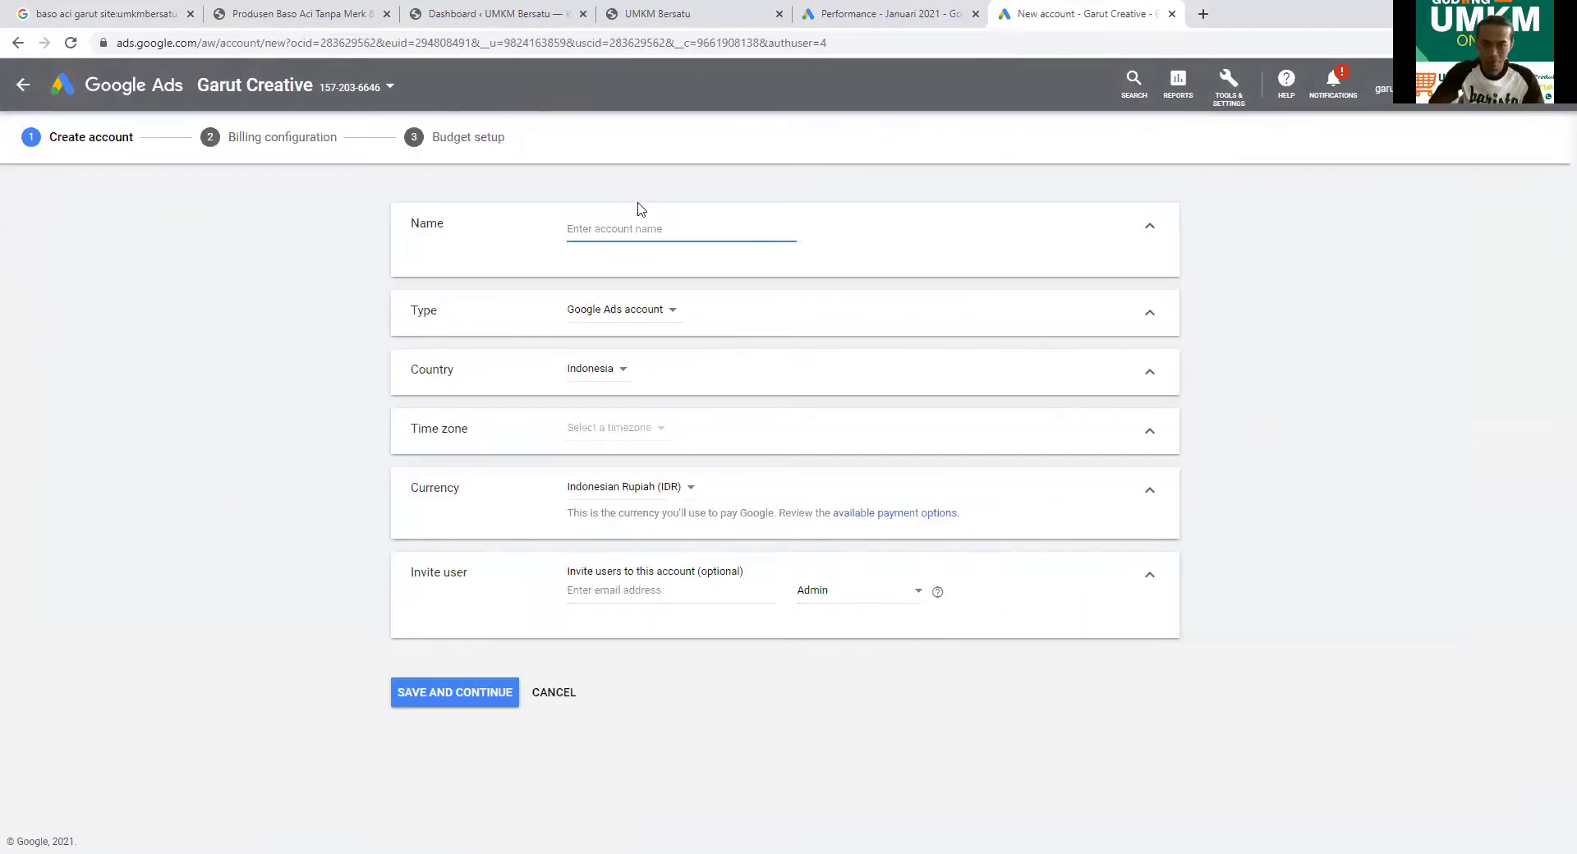
text(Baso)
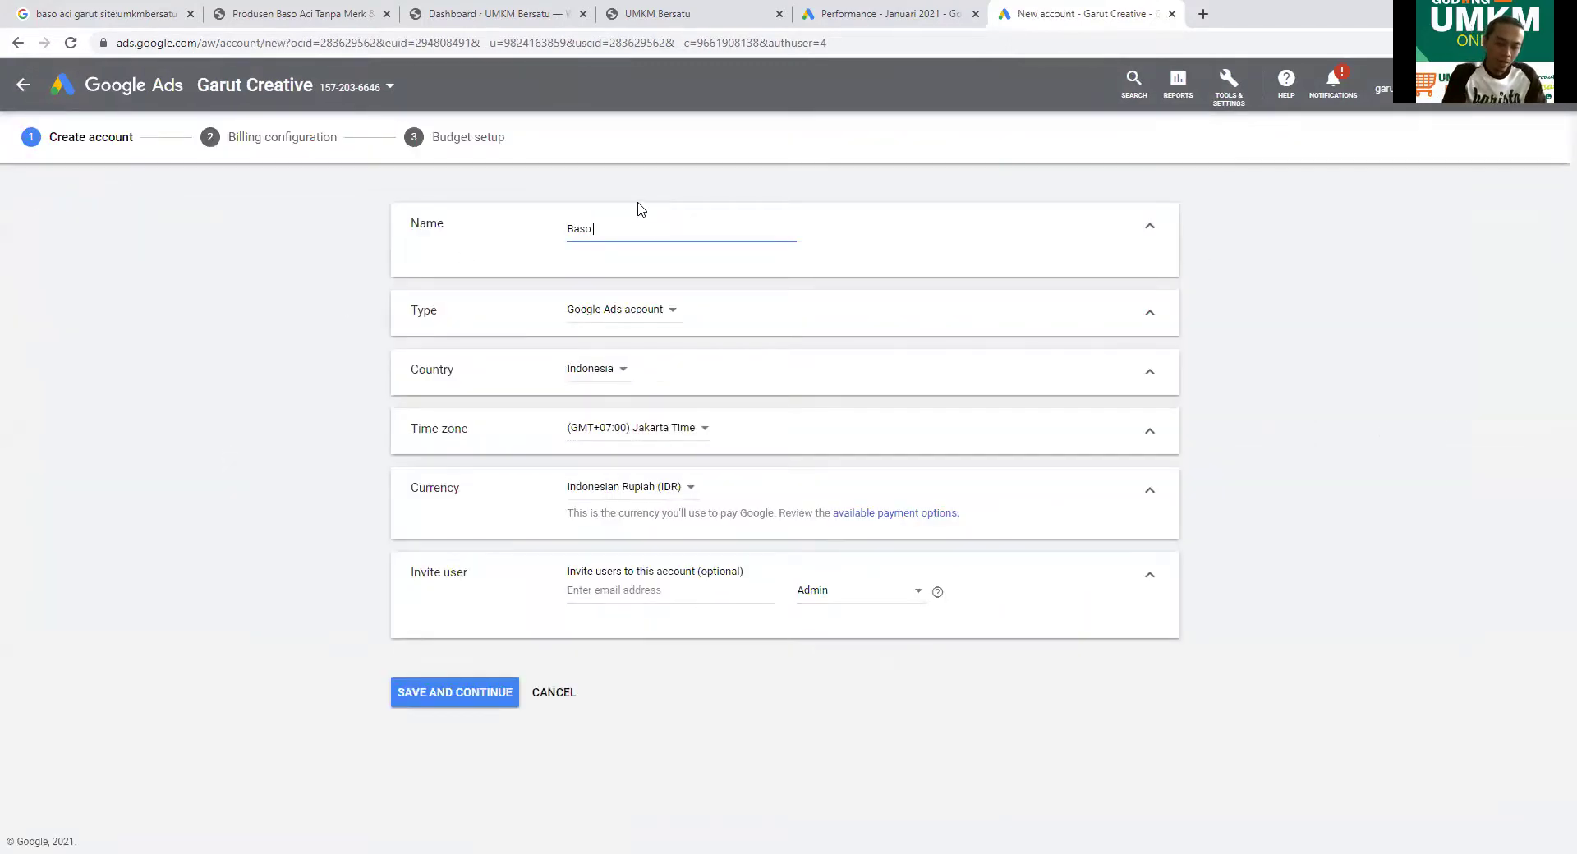
text( Aci Garut)
click(628, 315)
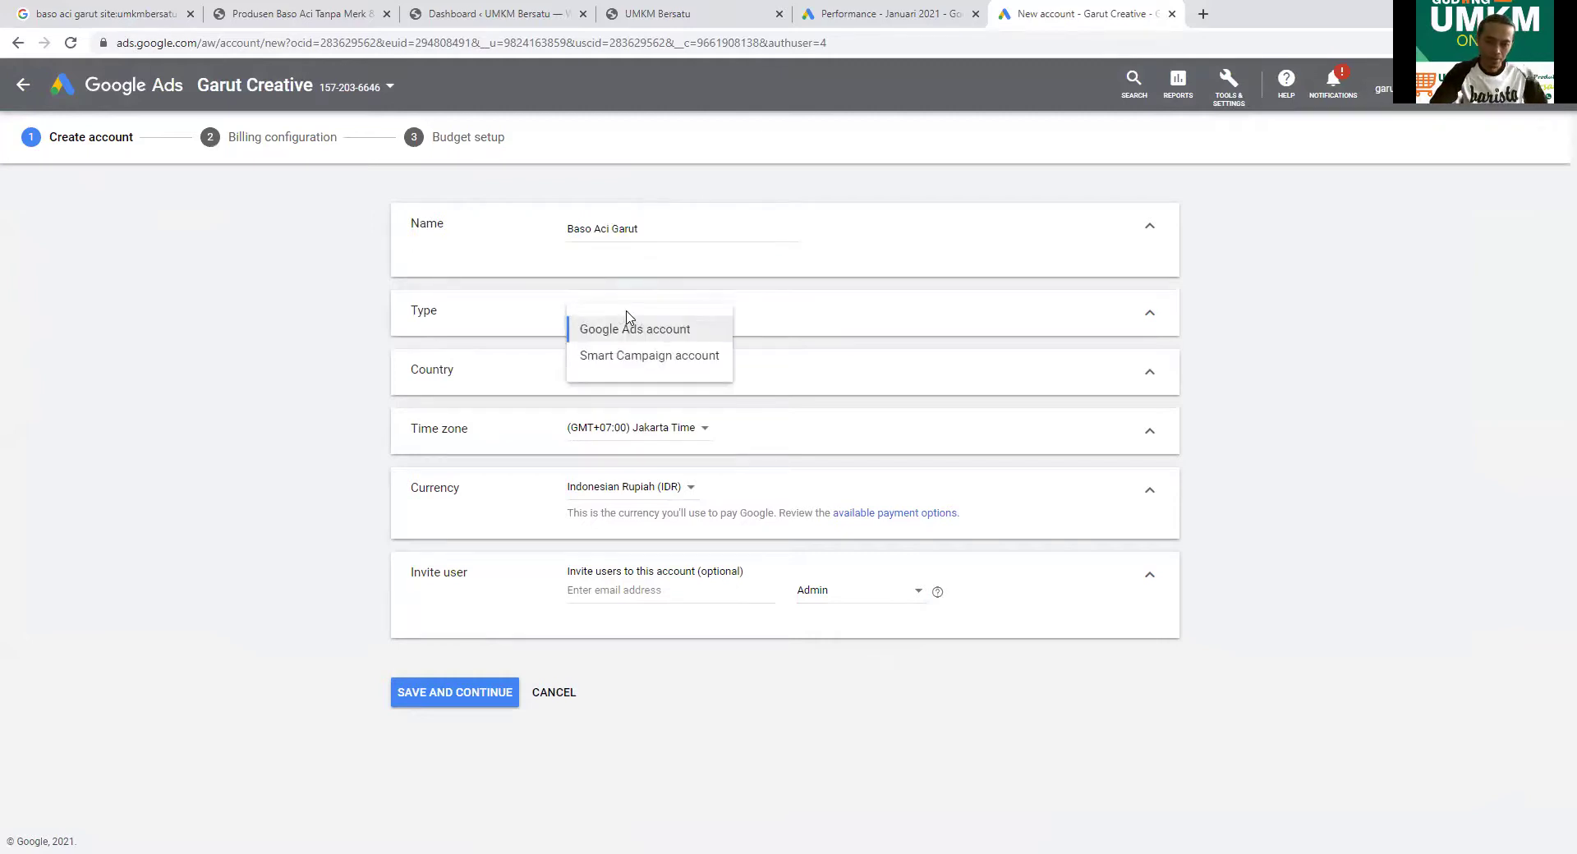
click(629, 356)
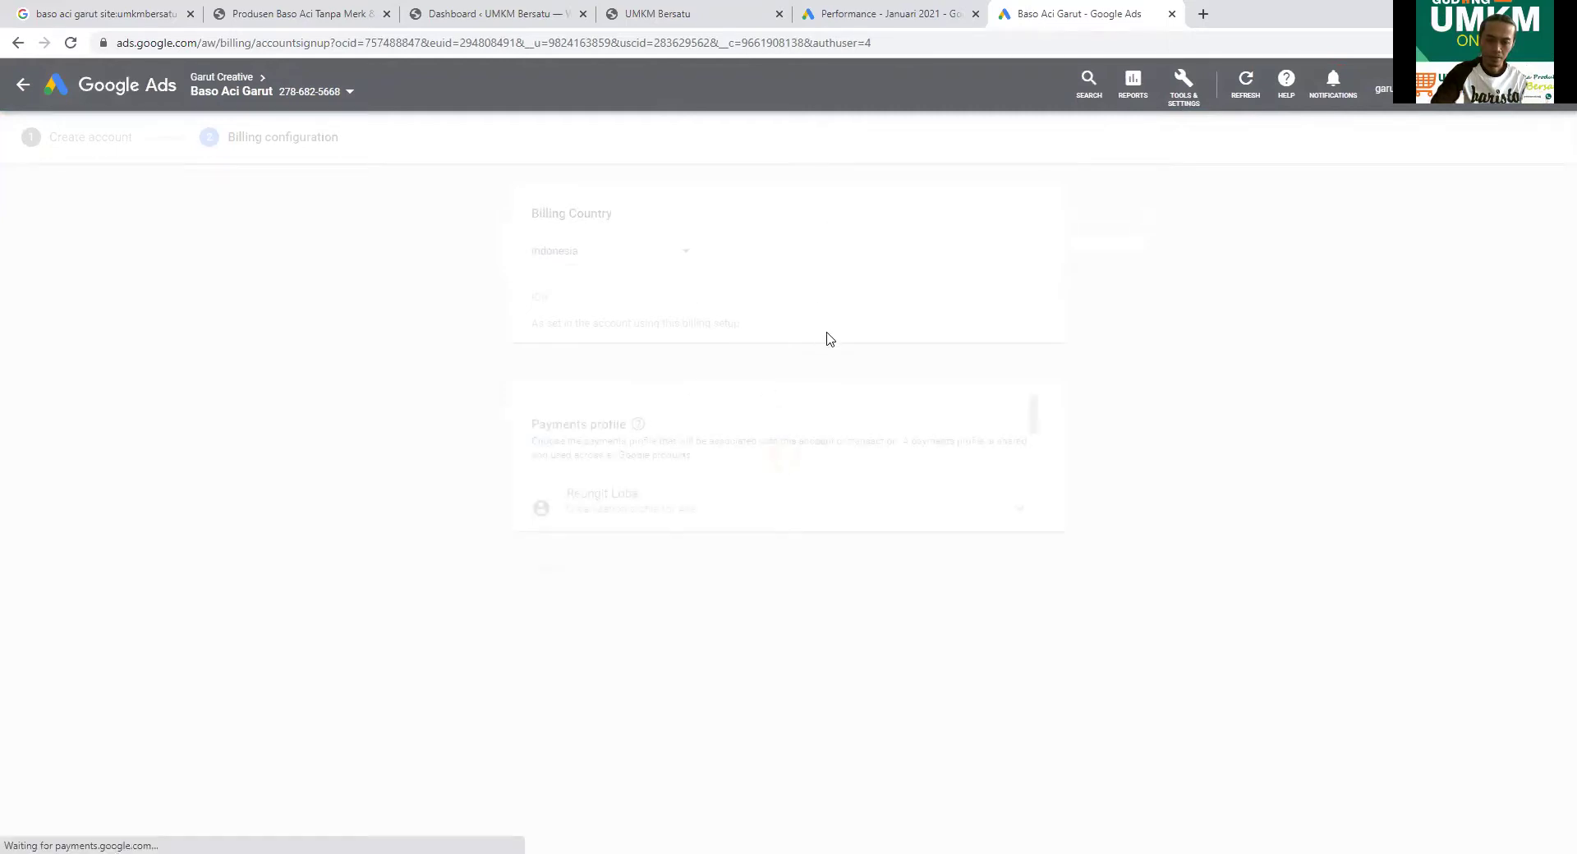
- Choose the third saved Visa card as the payment method and submit the billing configuration
scroll(826, 338, down, 7)
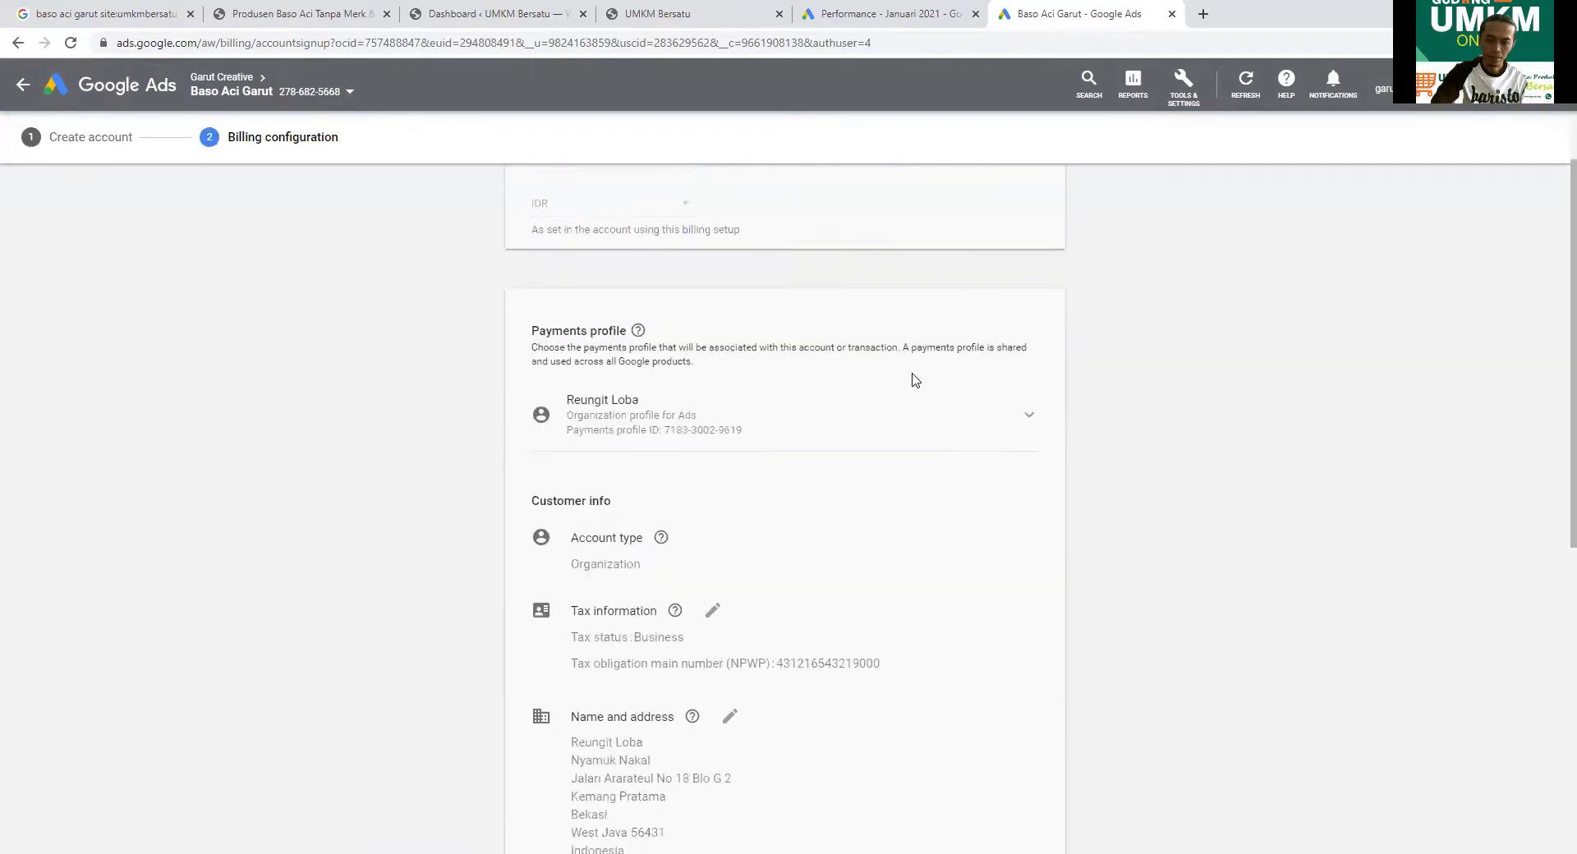
click(798, 648)
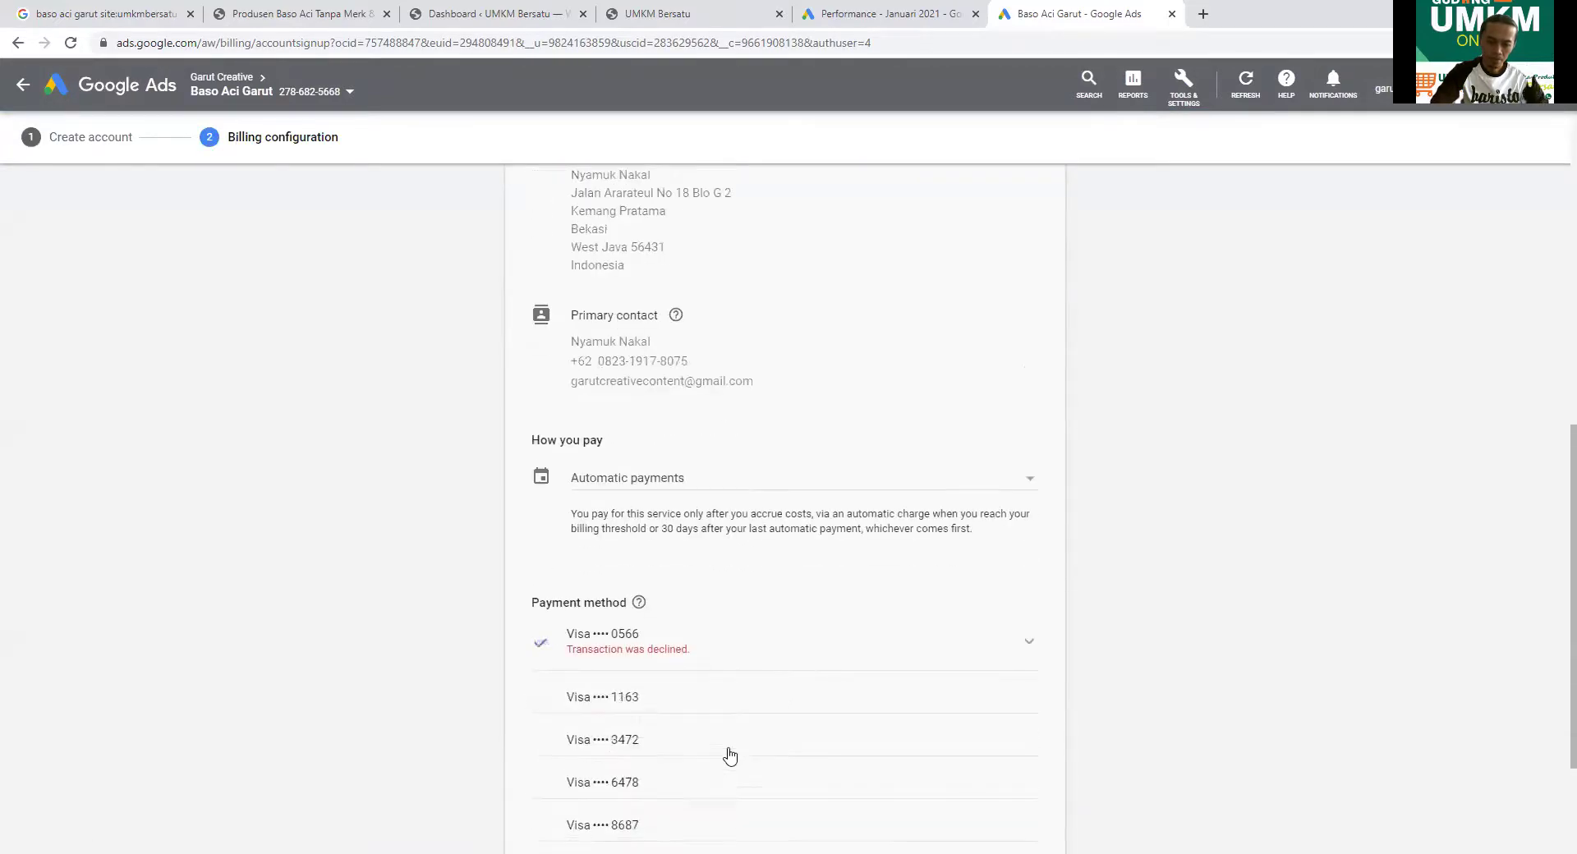
click(709, 771)
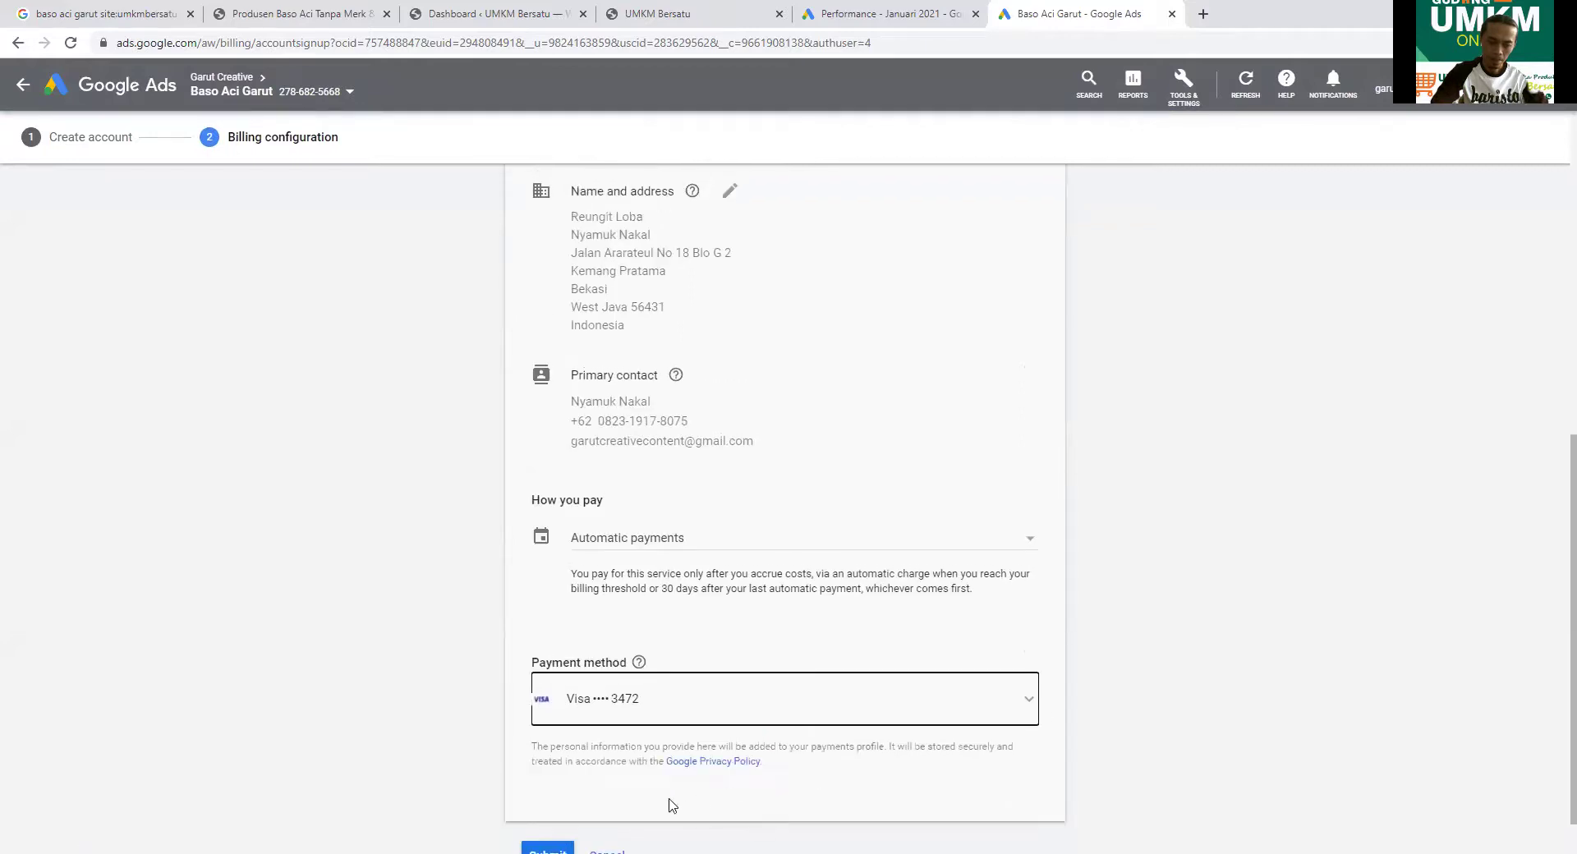
click(547, 805)
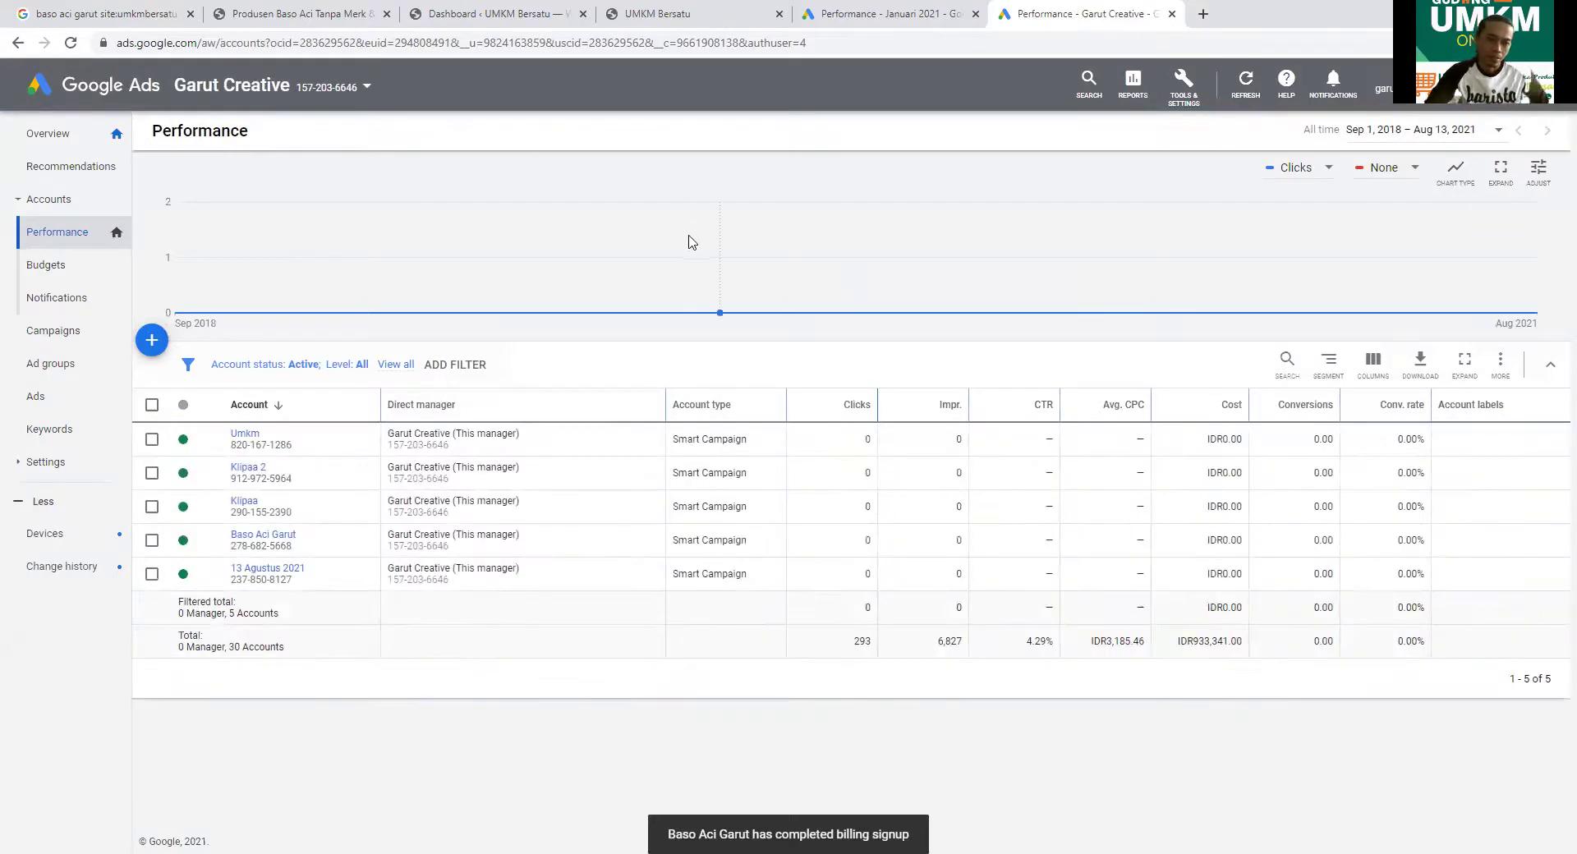
- Open the Baso Aci Garut account, dismiss the payment alert and start a new campaign from its campaigns list
click(275, 543)
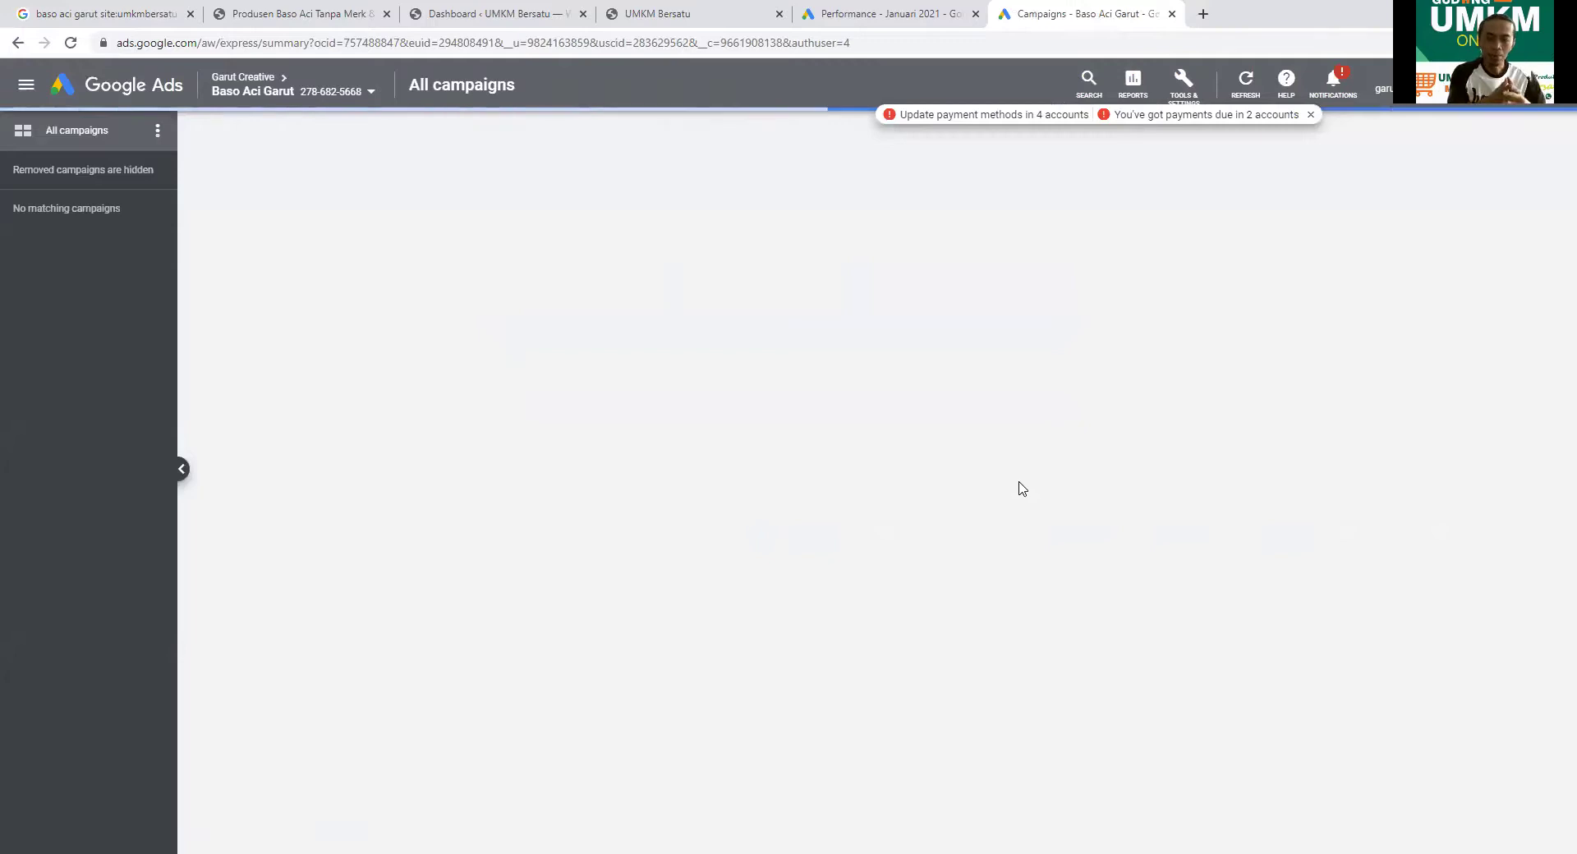
click(1310, 115)
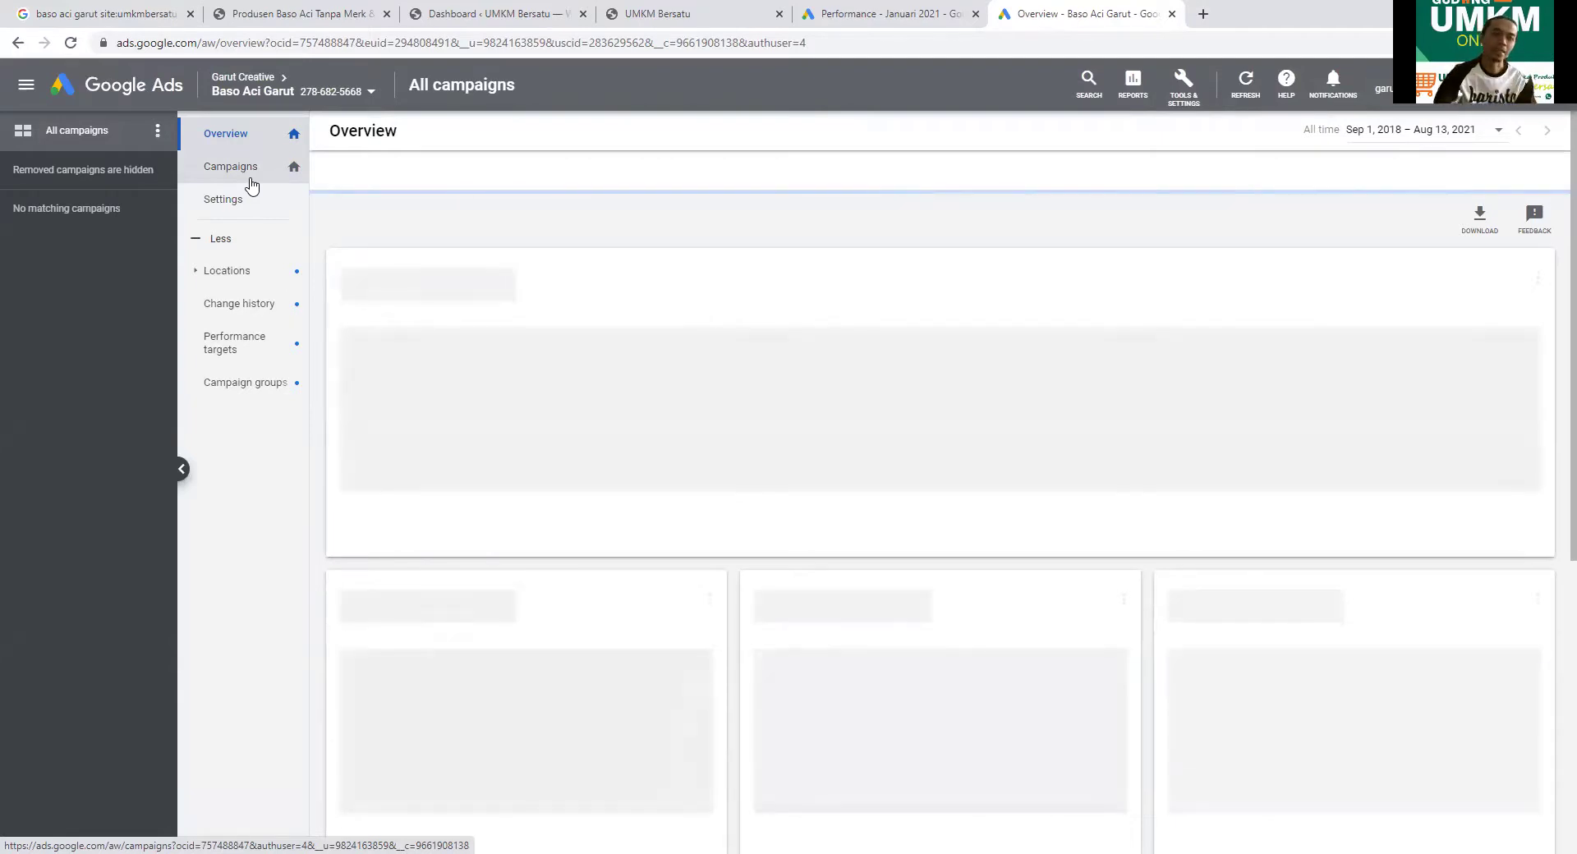
click(250, 182)
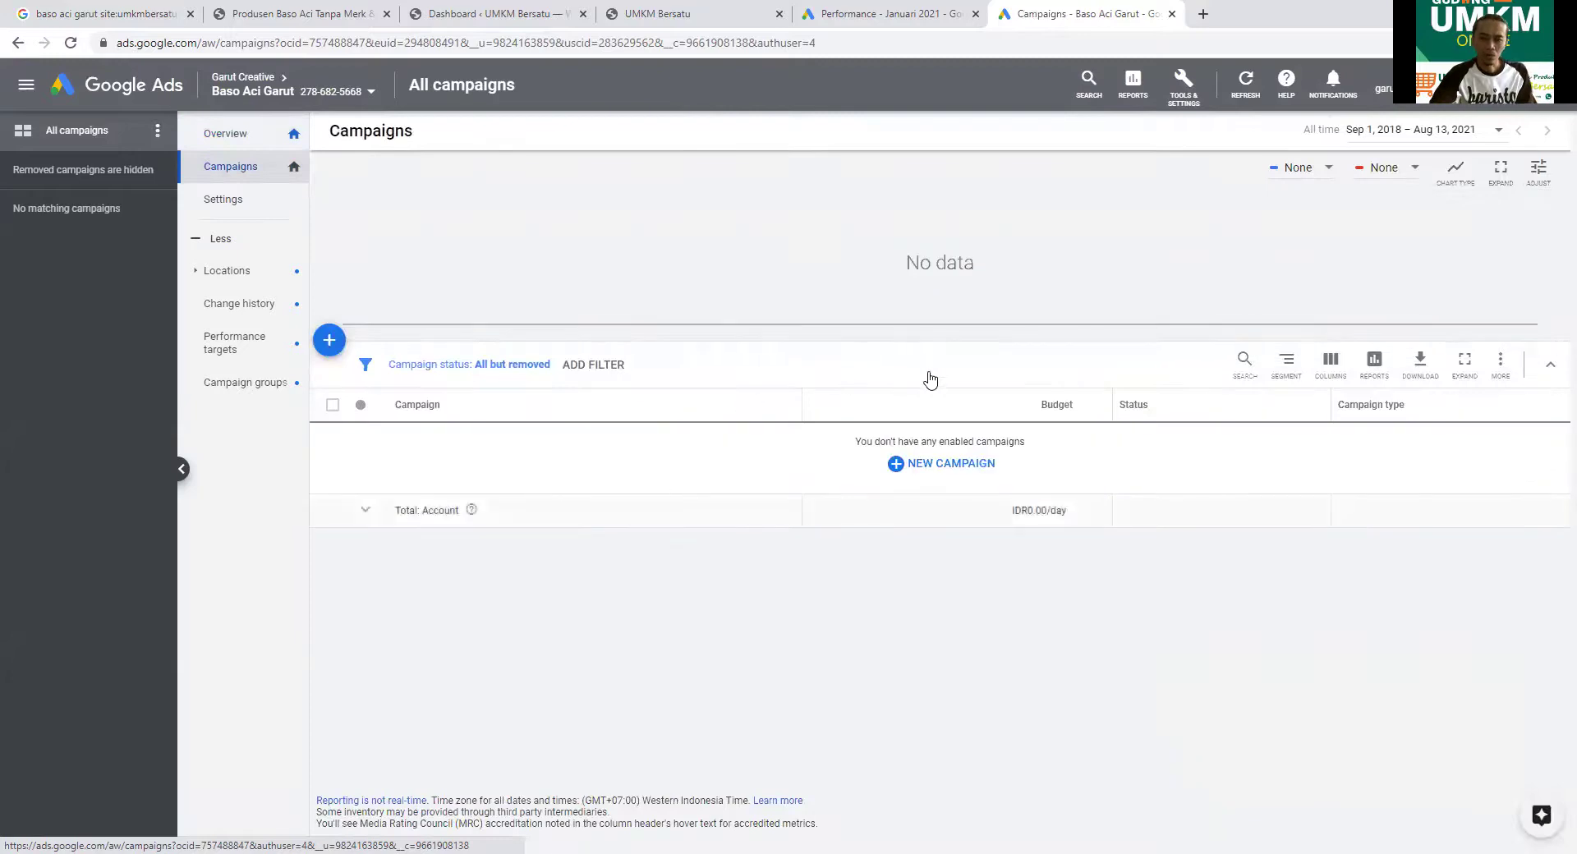
click(954, 466)
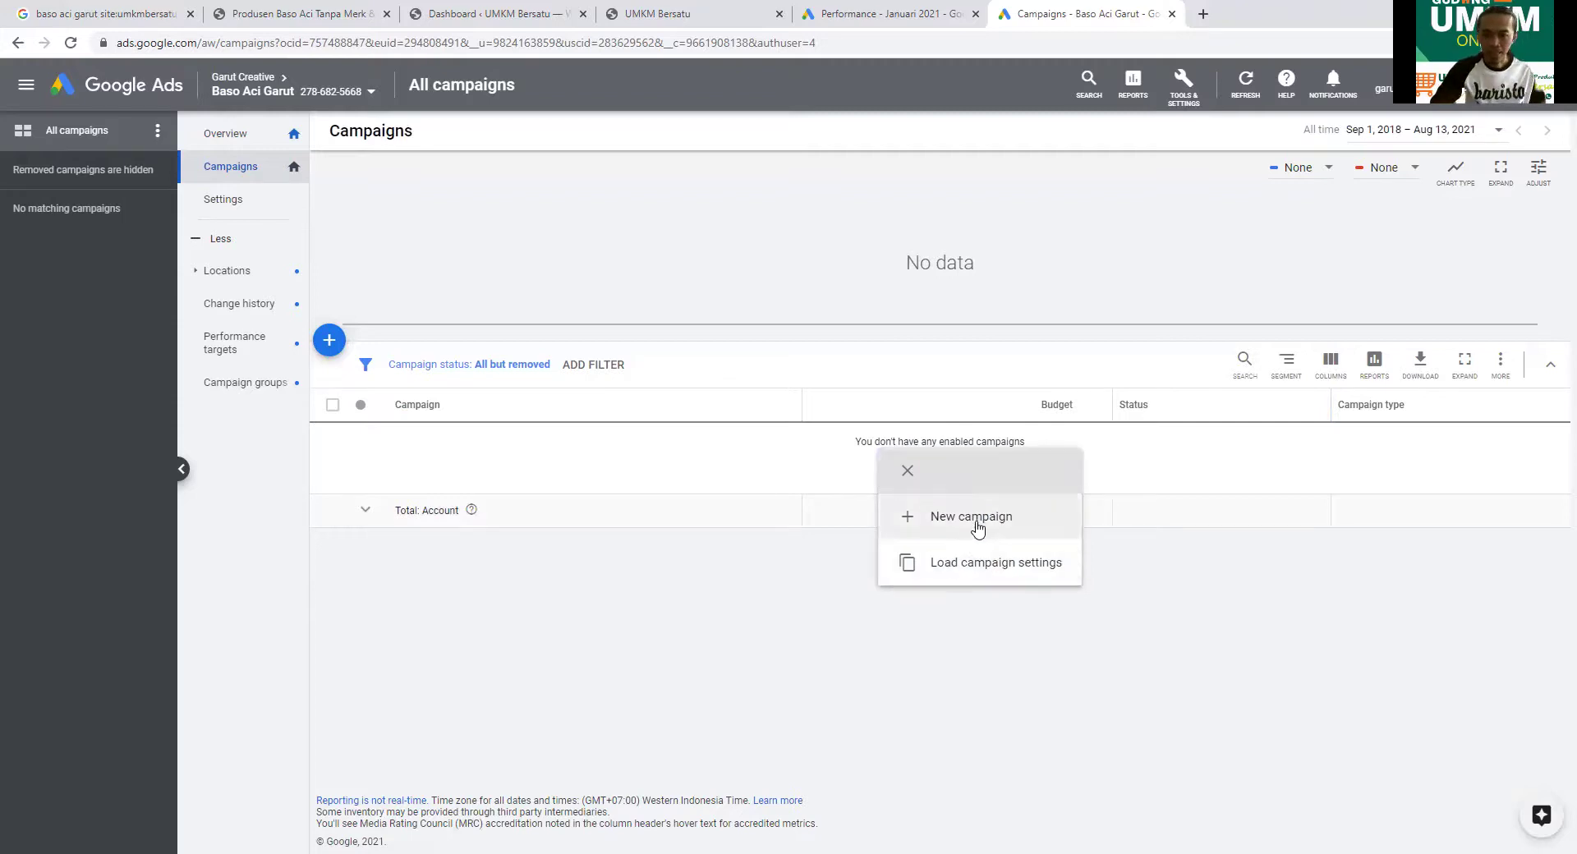
drag(973, 519, 978, 522)
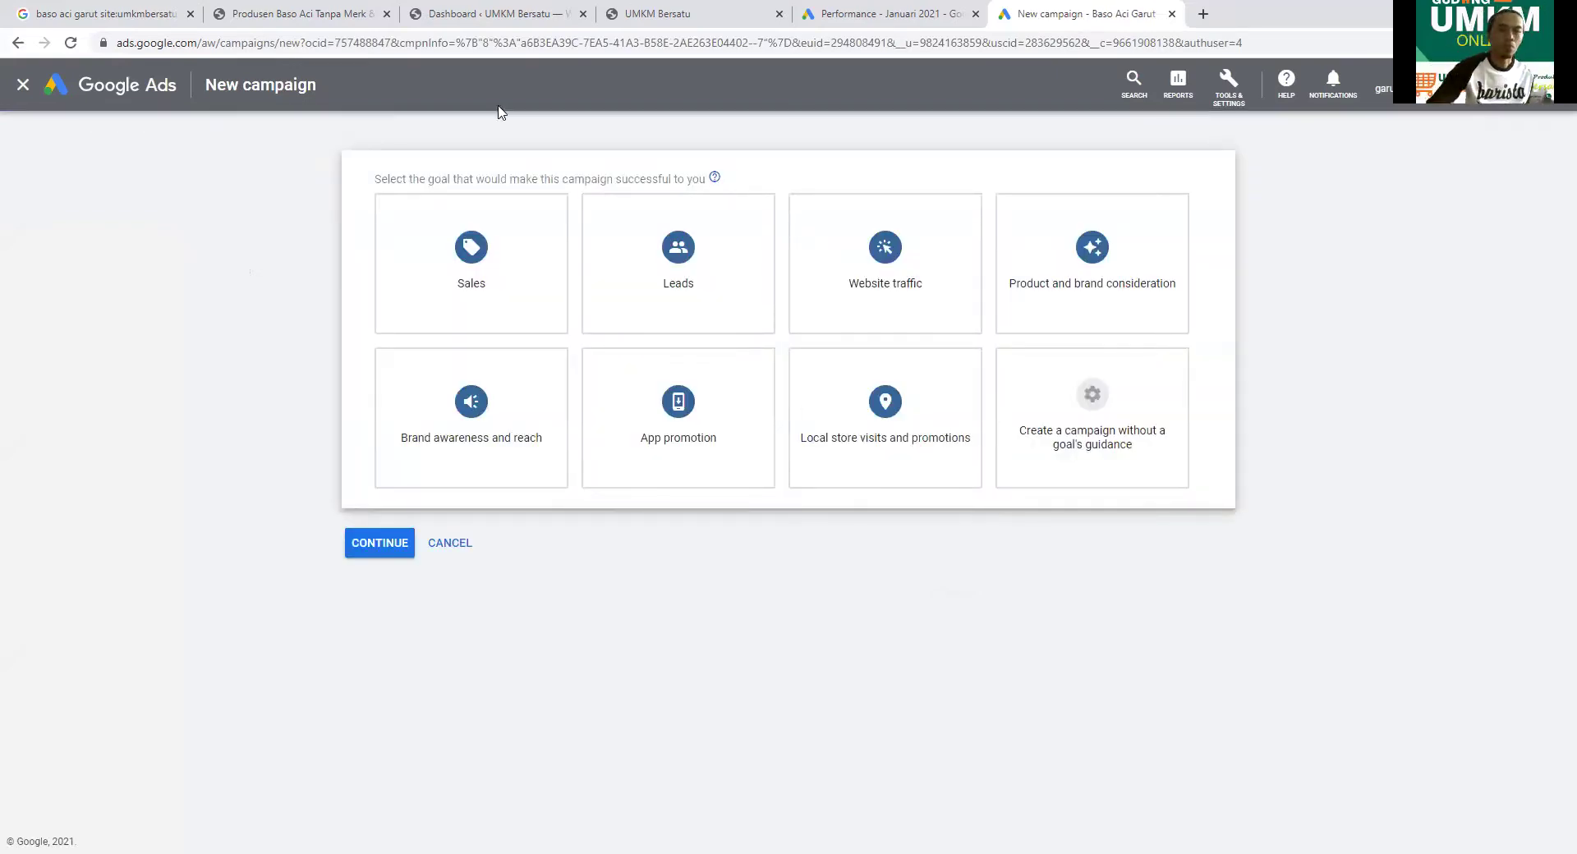
- Choose Sales as the campaign goal and Smart as the campaign type, and continue to the campaign setup
mouse_move(491, 321)
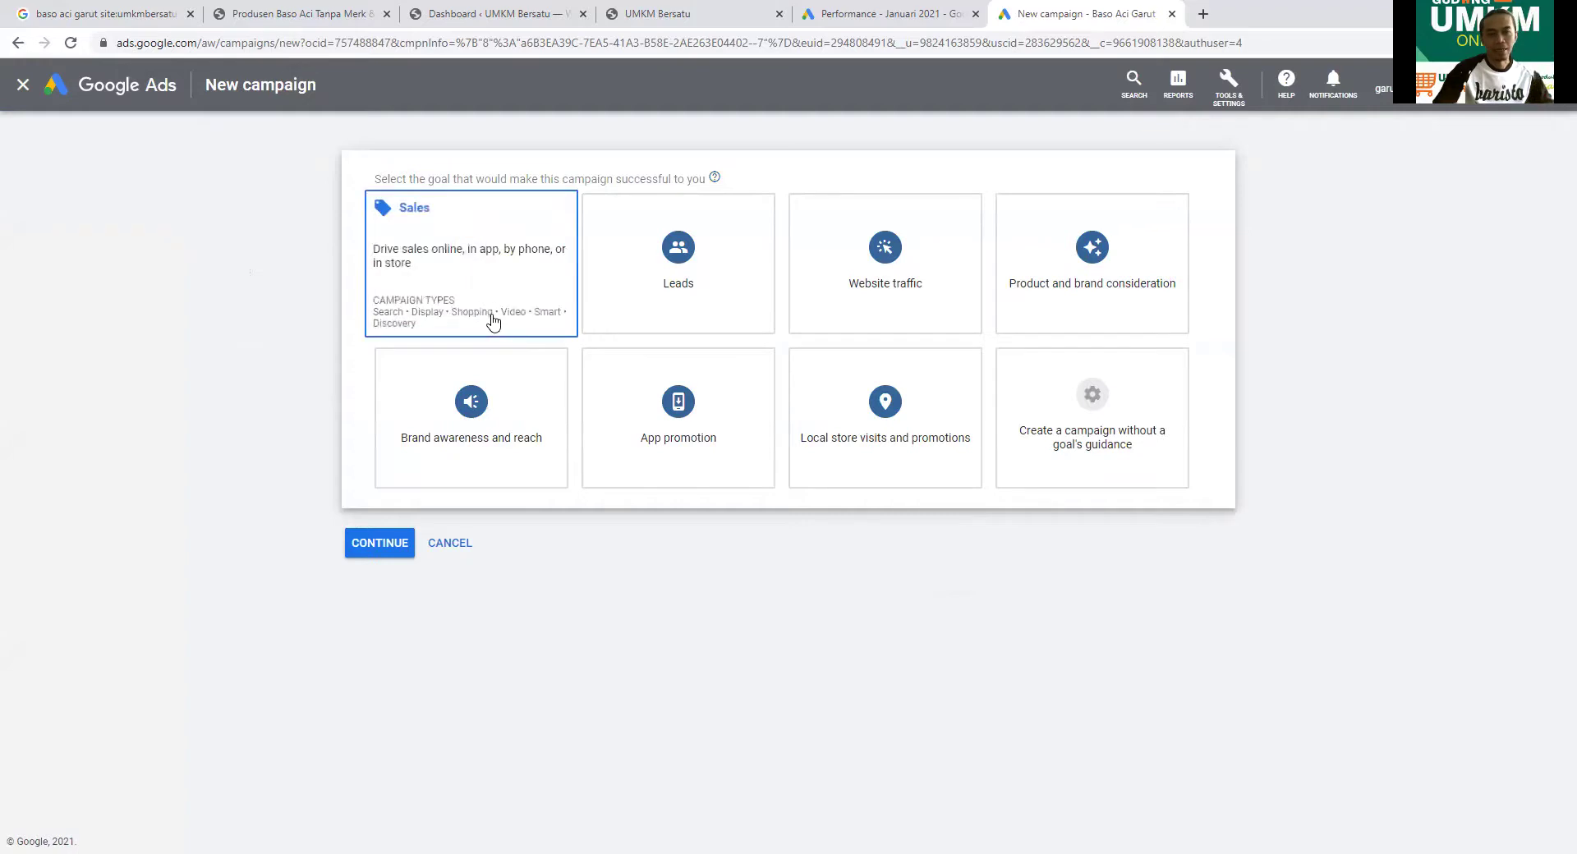
click(538, 293)
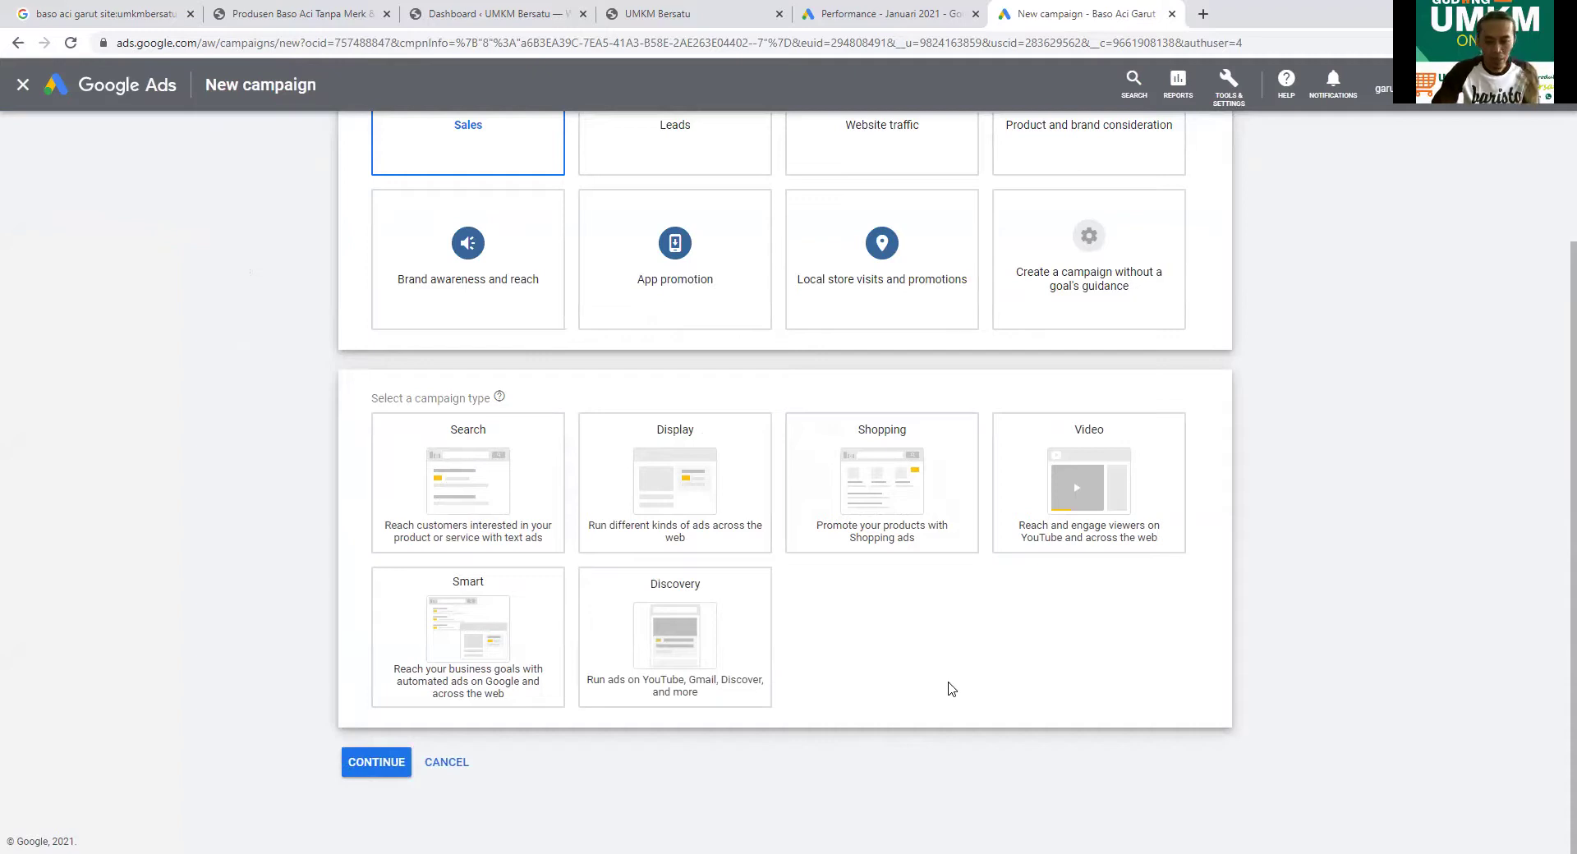
scroll(904, 625, up, 2)
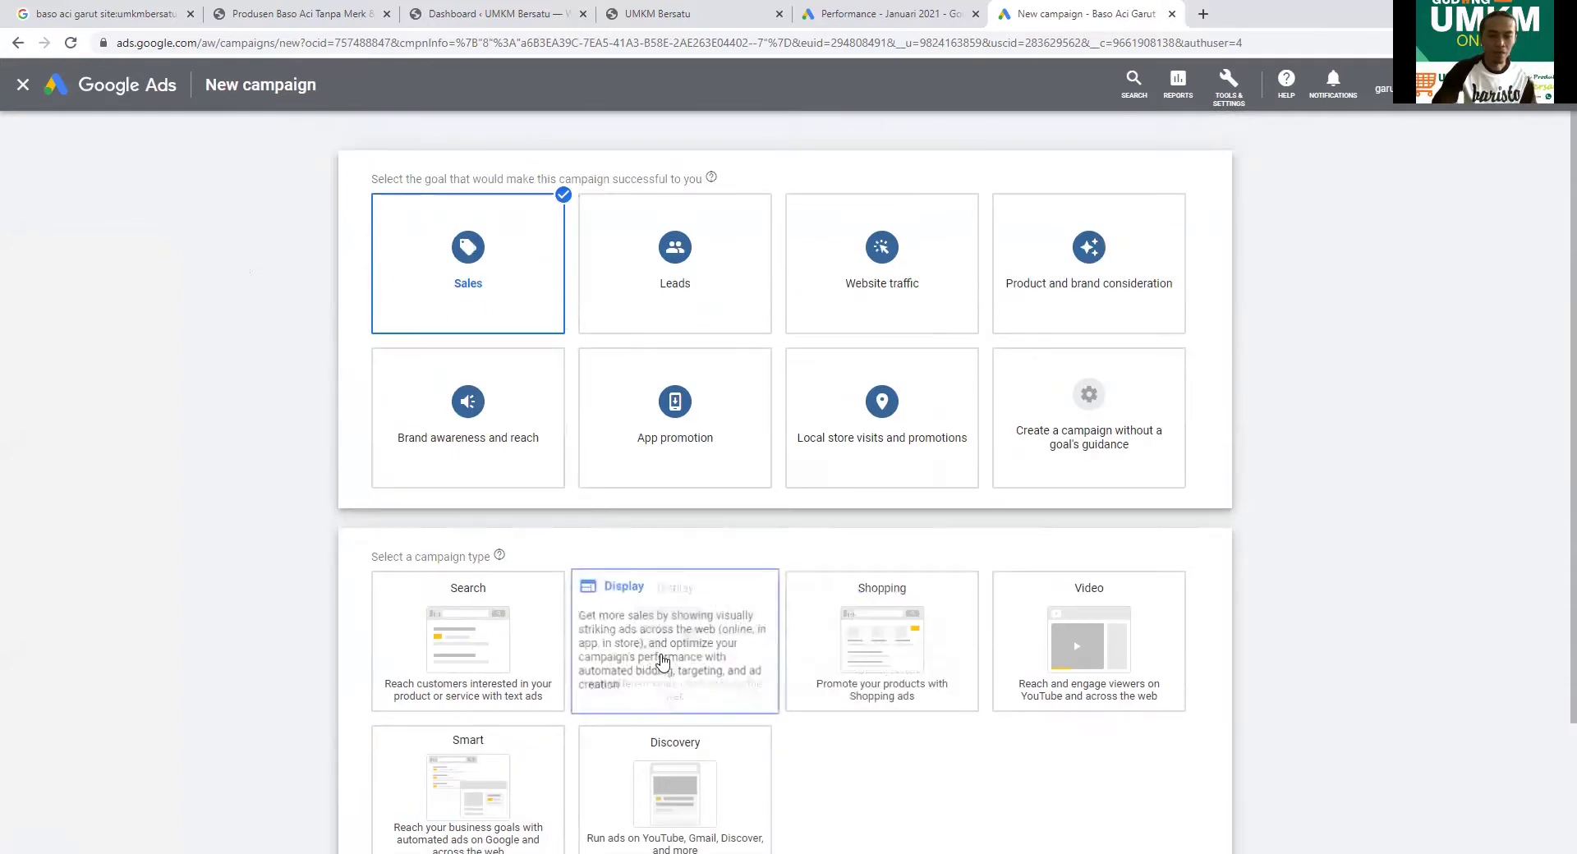
scroll(575, 616, down, 2)
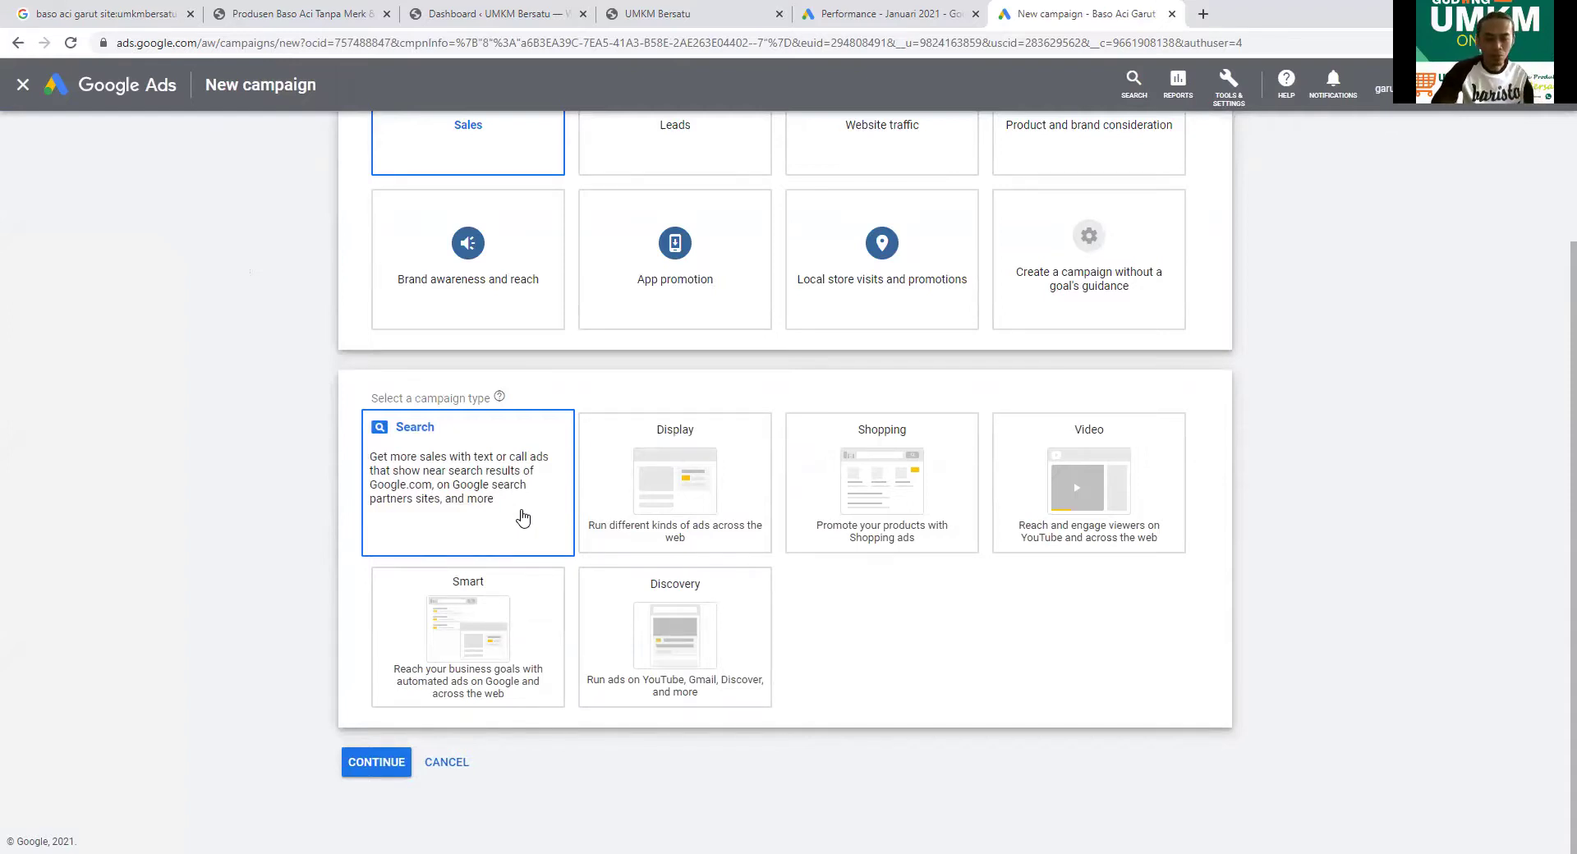
click(522, 518)
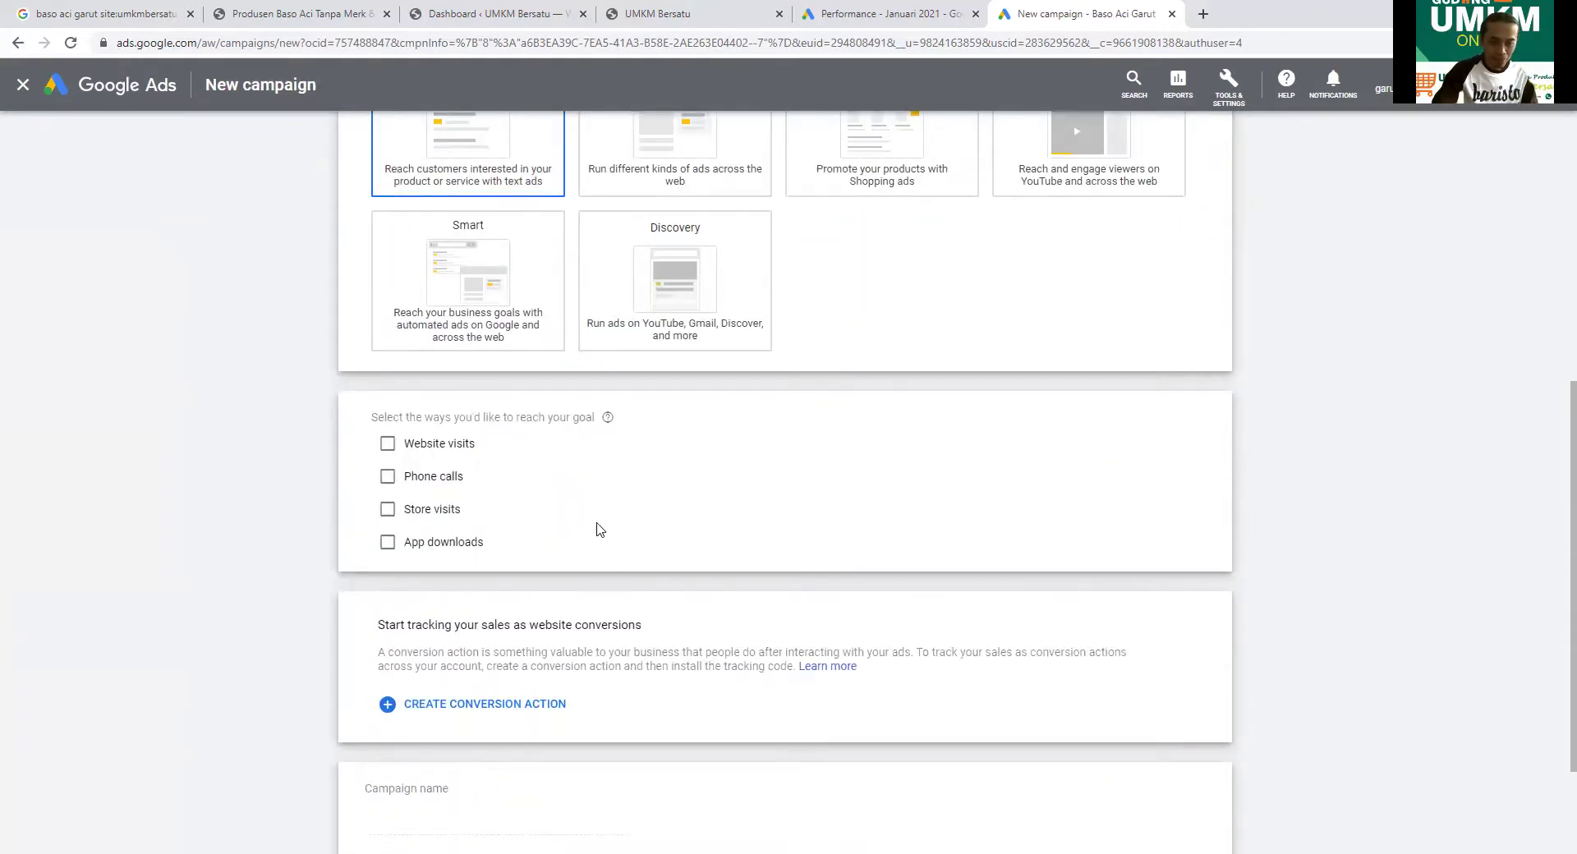
scroll(575, 493, down, 2)
scroll(550, 493, up, 5)
click(416, 518)
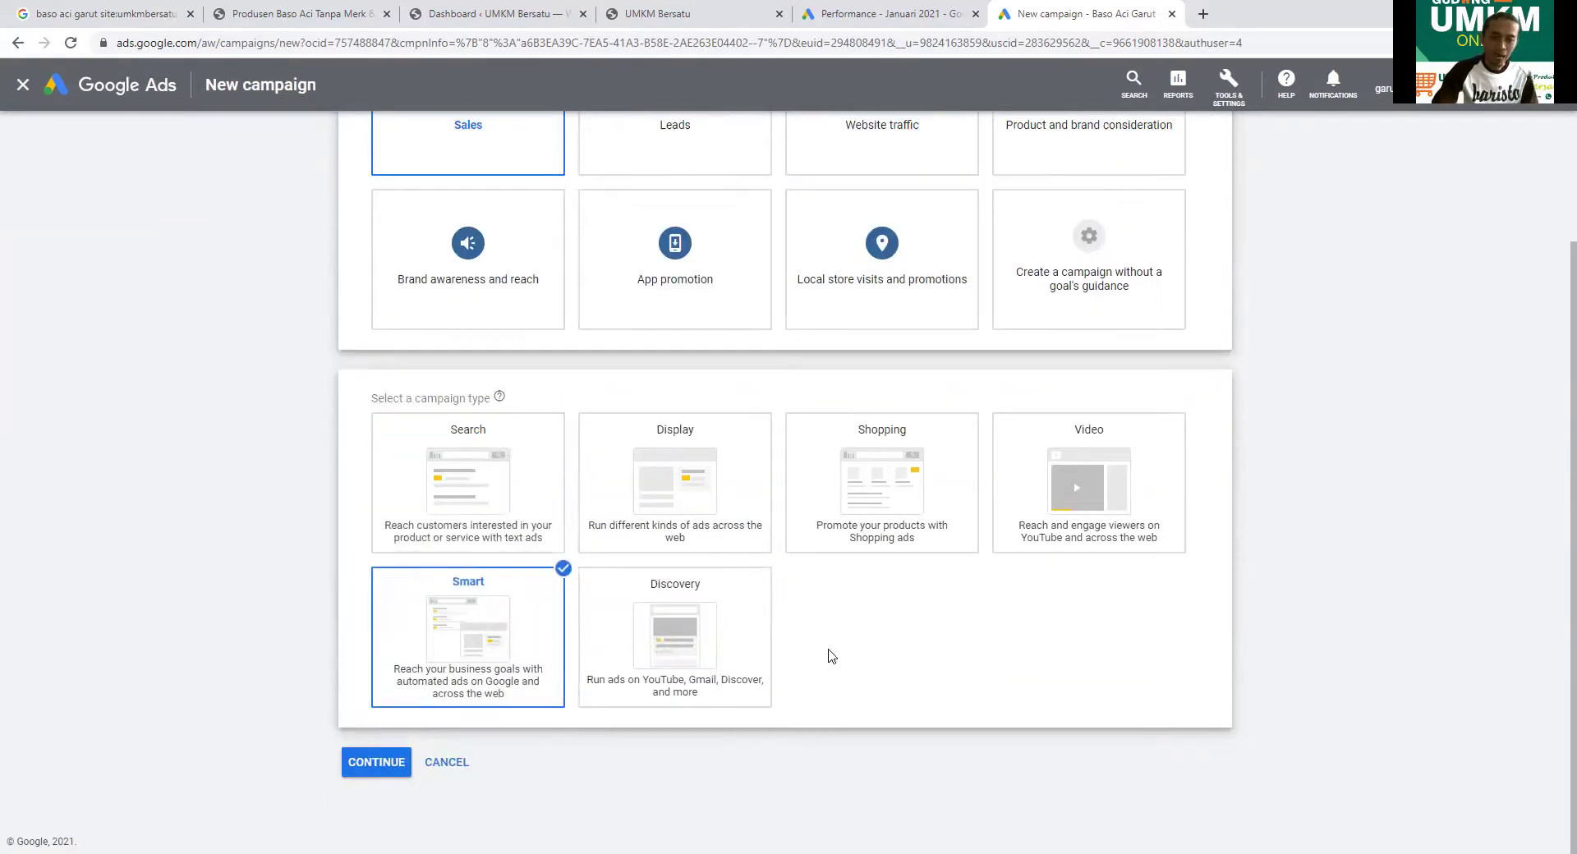
click(377, 777)
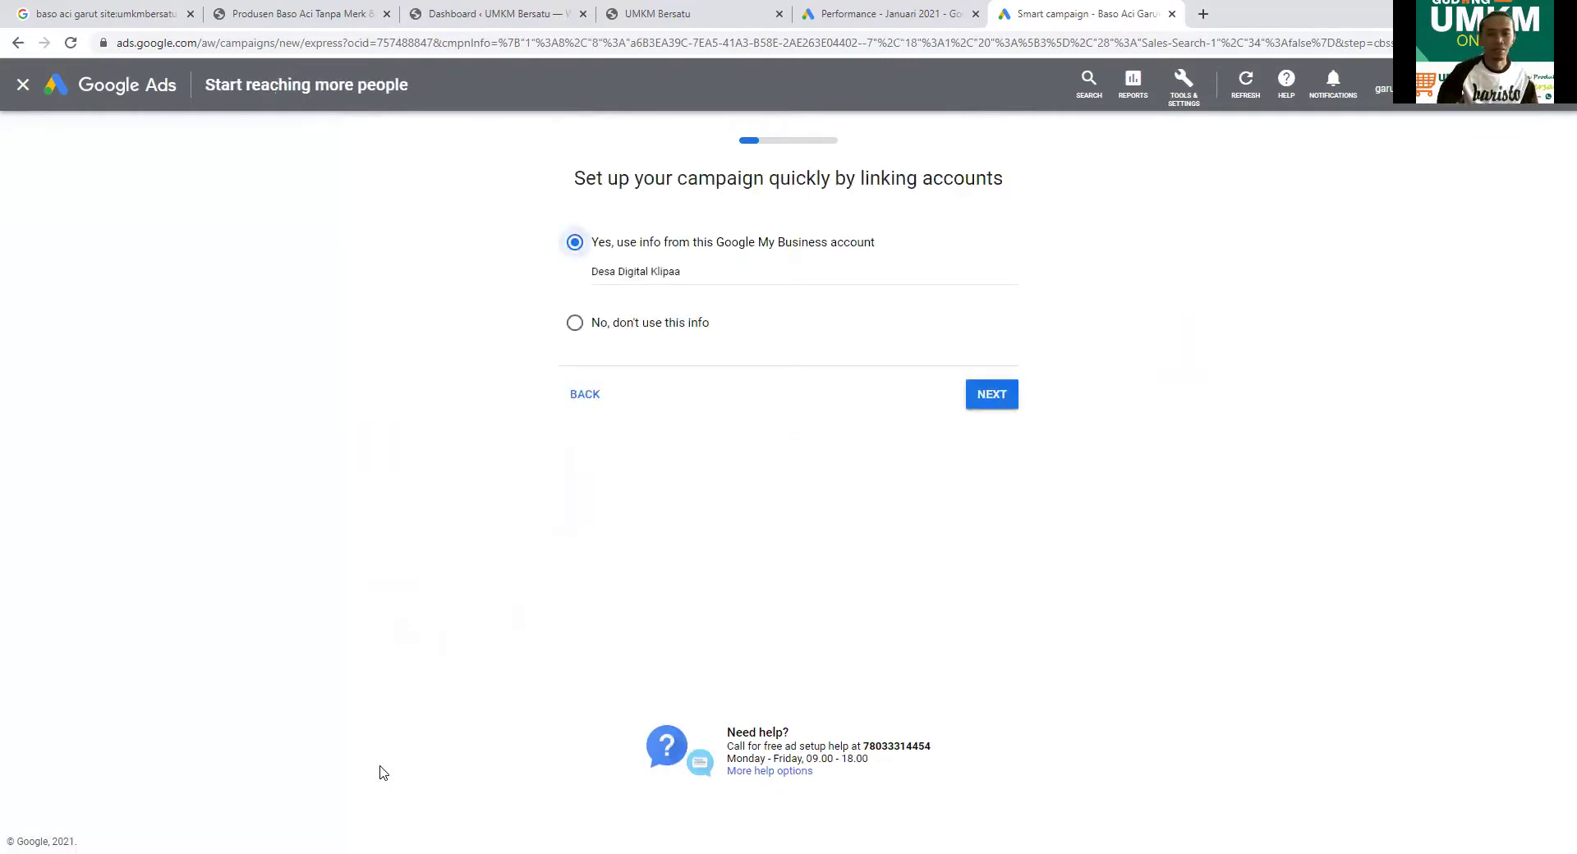
- Decline using the Google My Business info and enter Baso Aci Garut as the business name
click(591, 323)
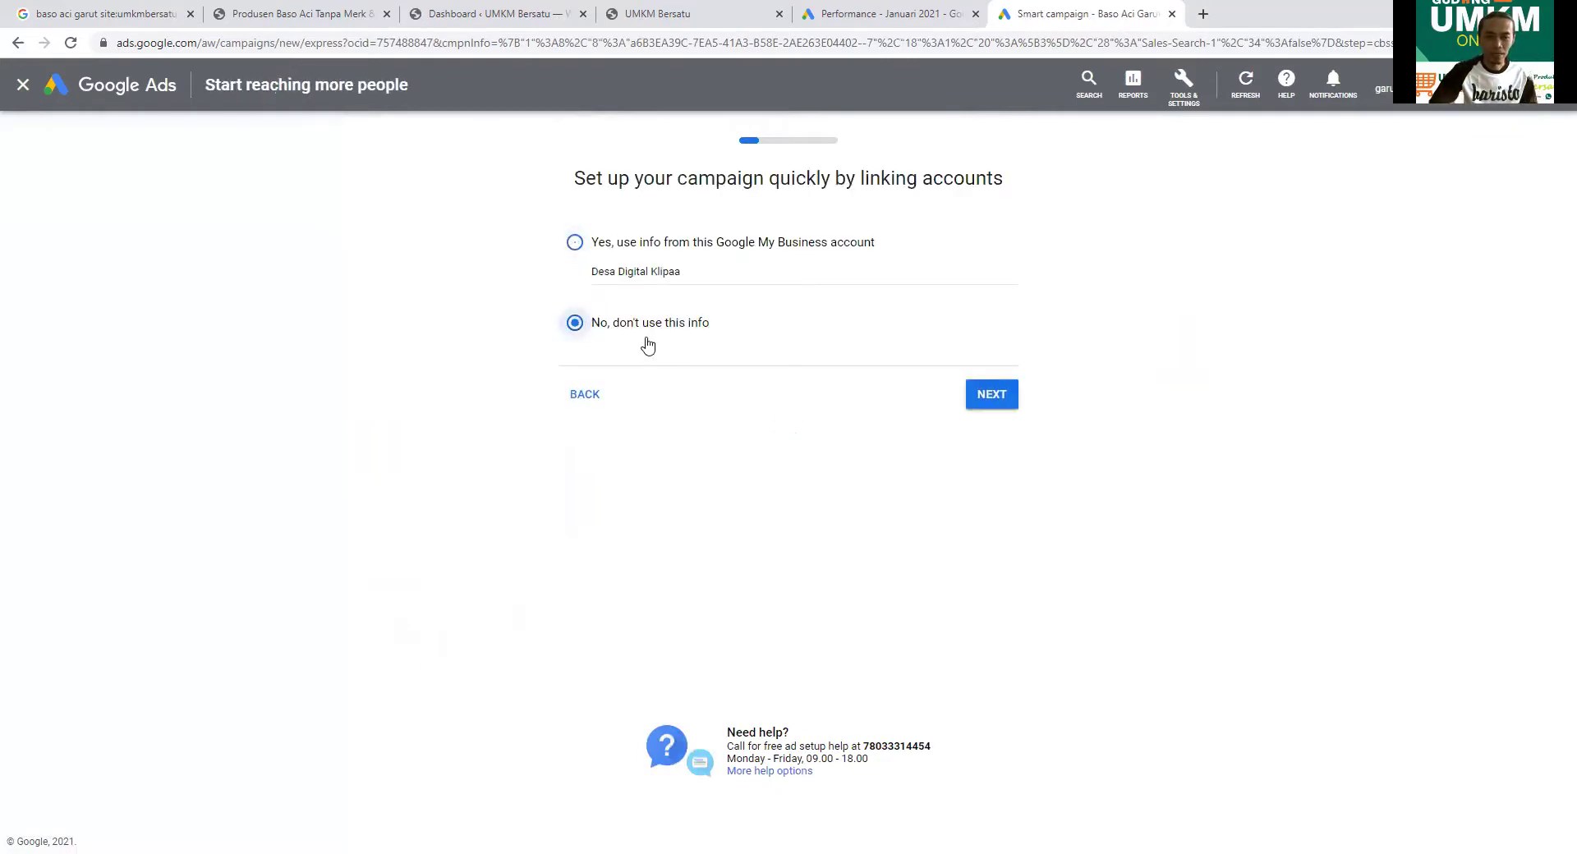
click(990, 396)
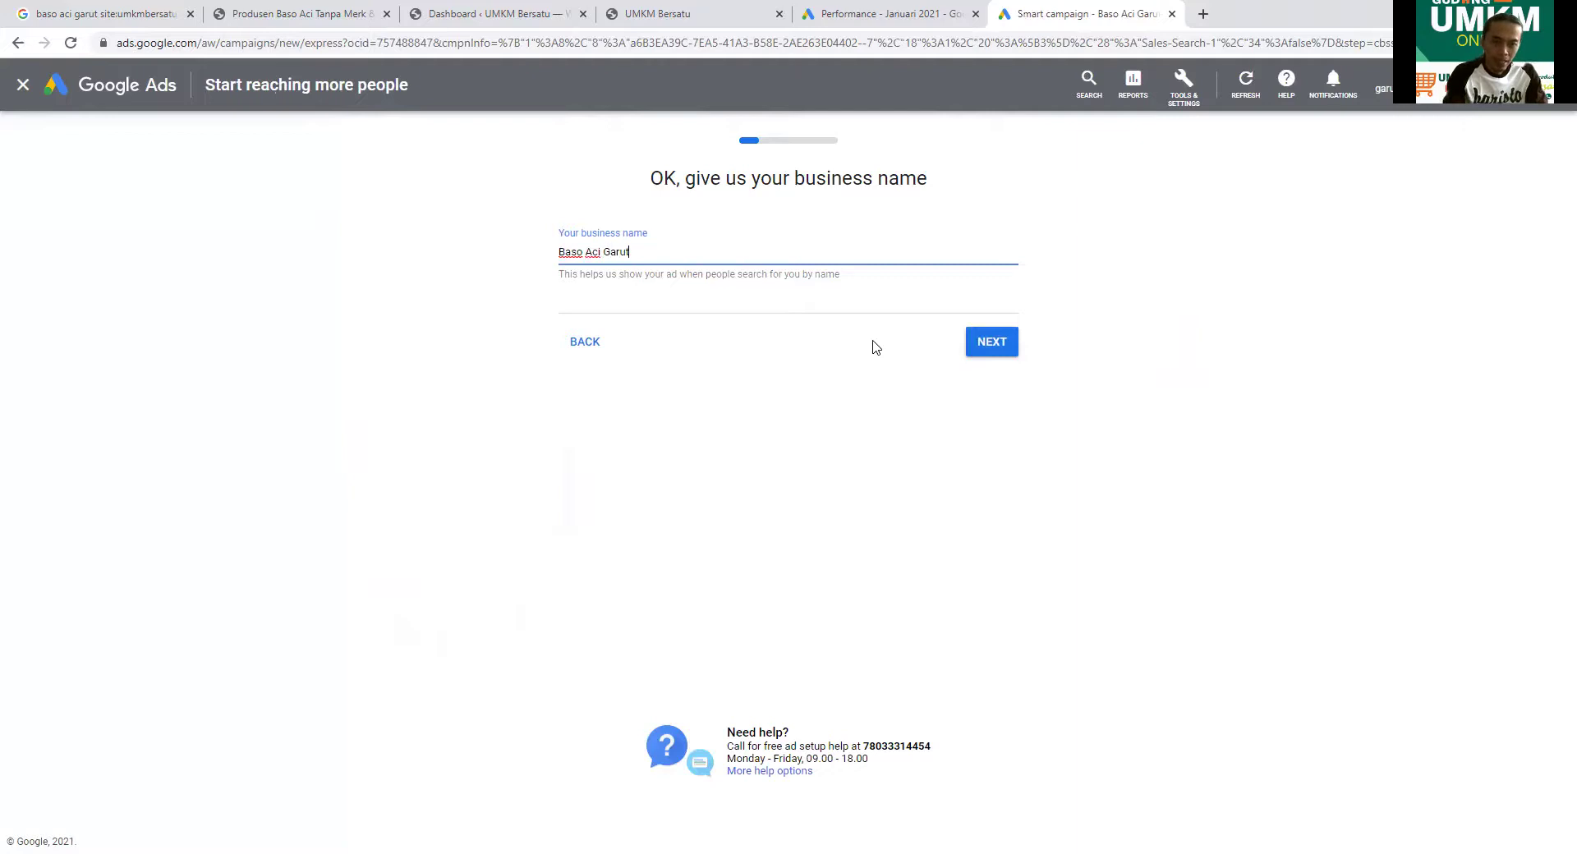
text(Baso Aci Garut)
click(996, 342)
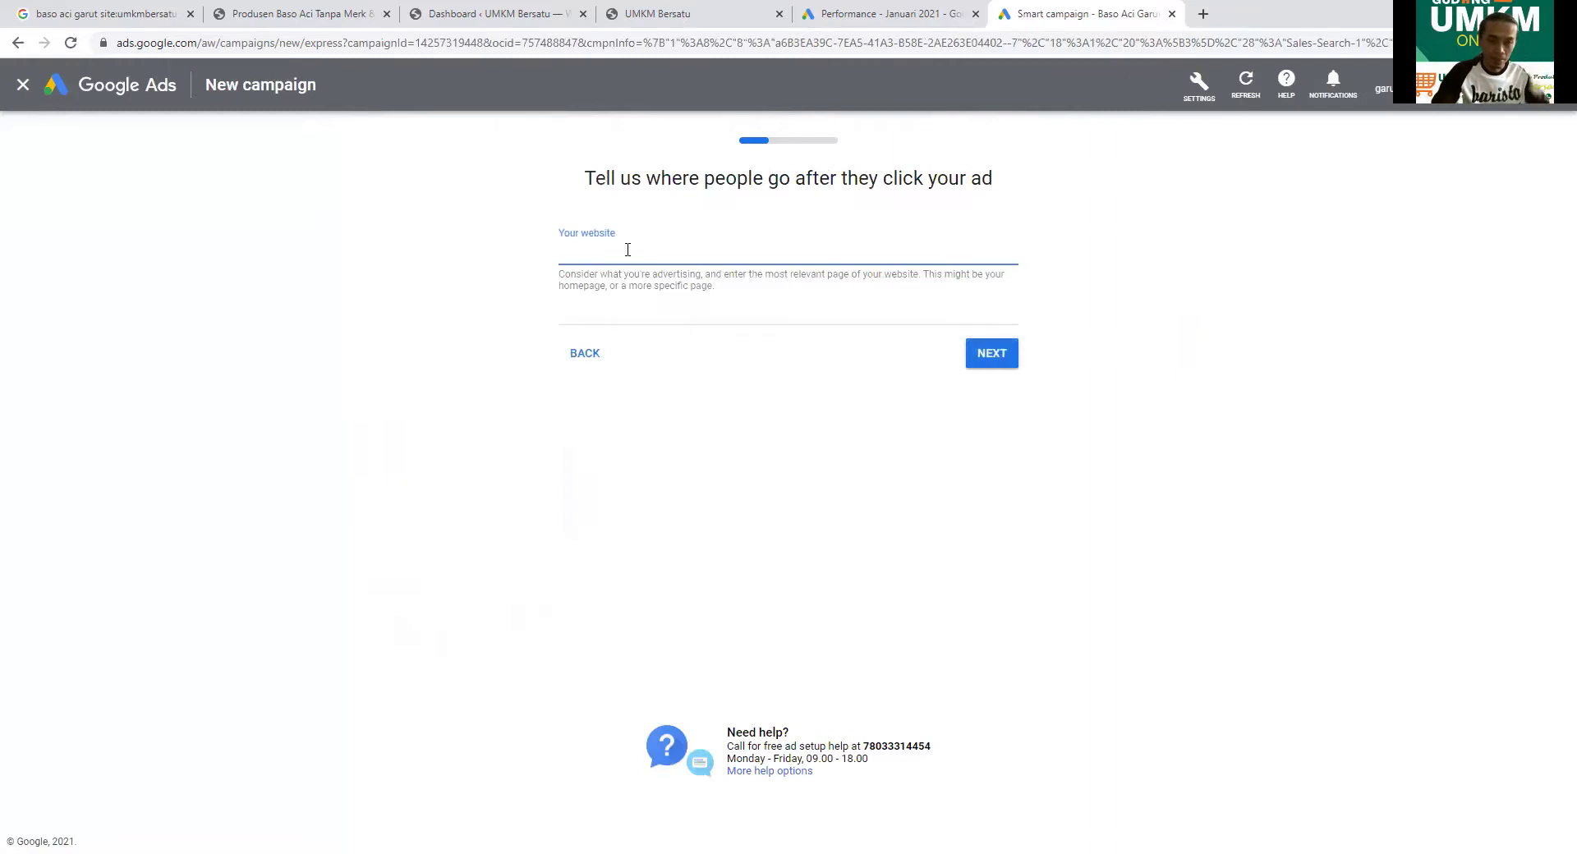
text(https://umkmbersatu.com/product/produsen-baso-aci/)
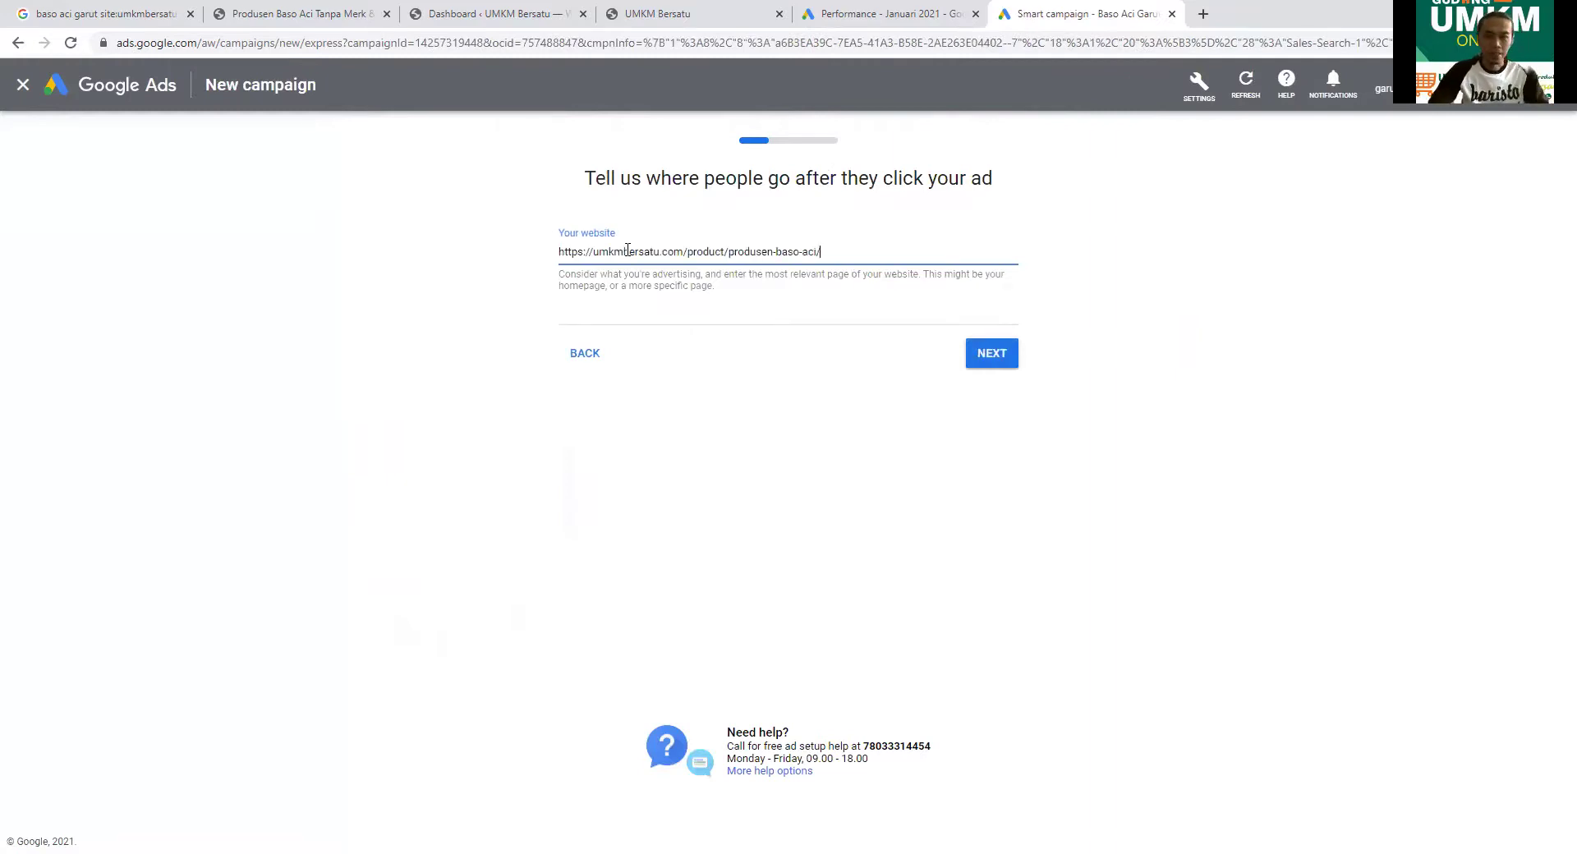
click(992, 355)
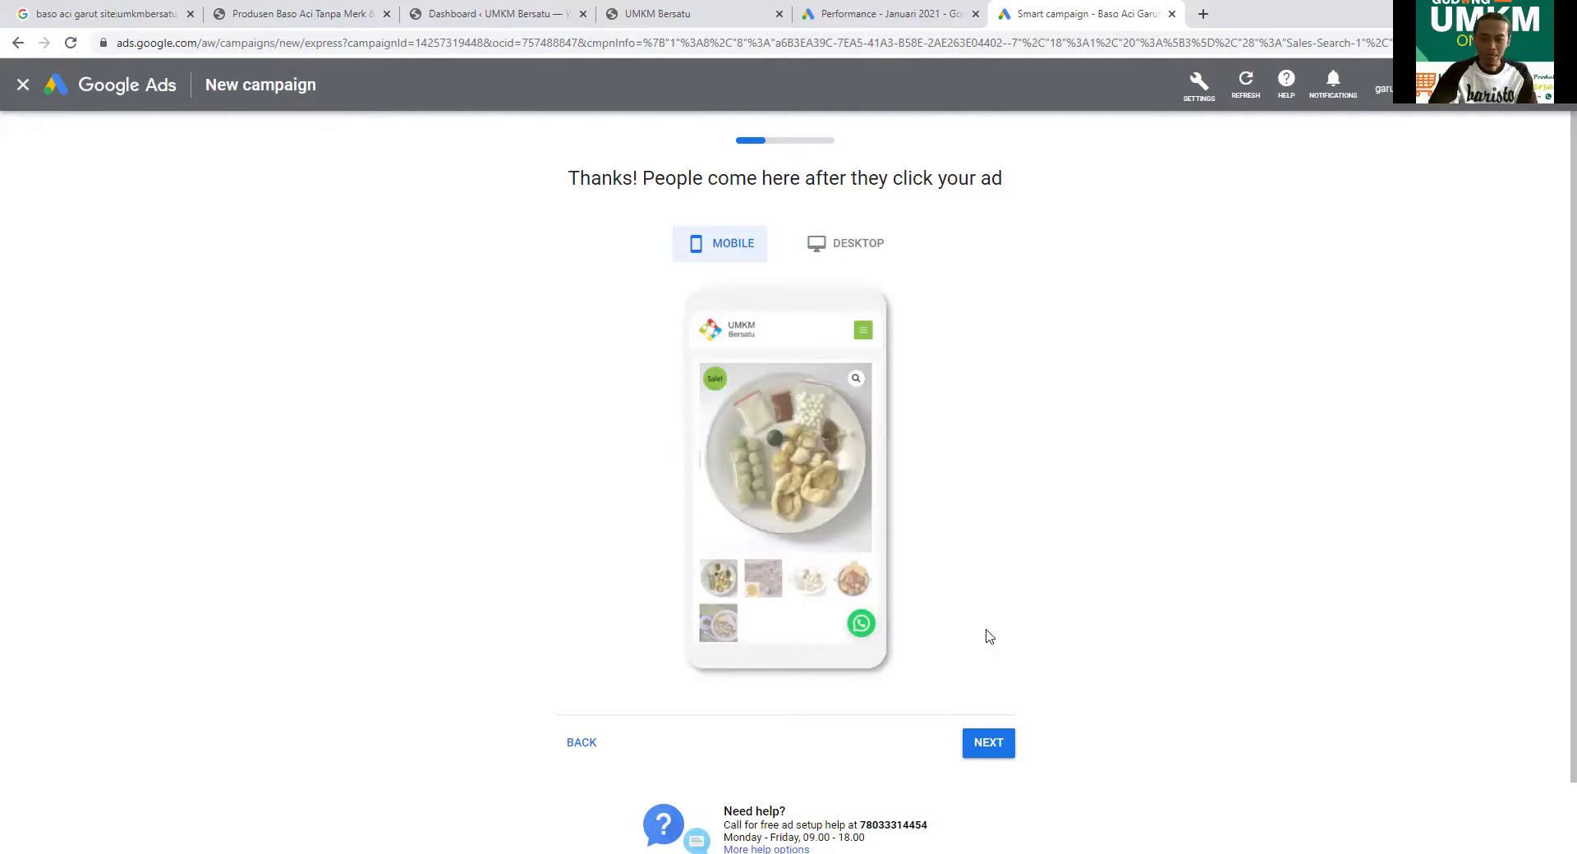
click(990, 749)
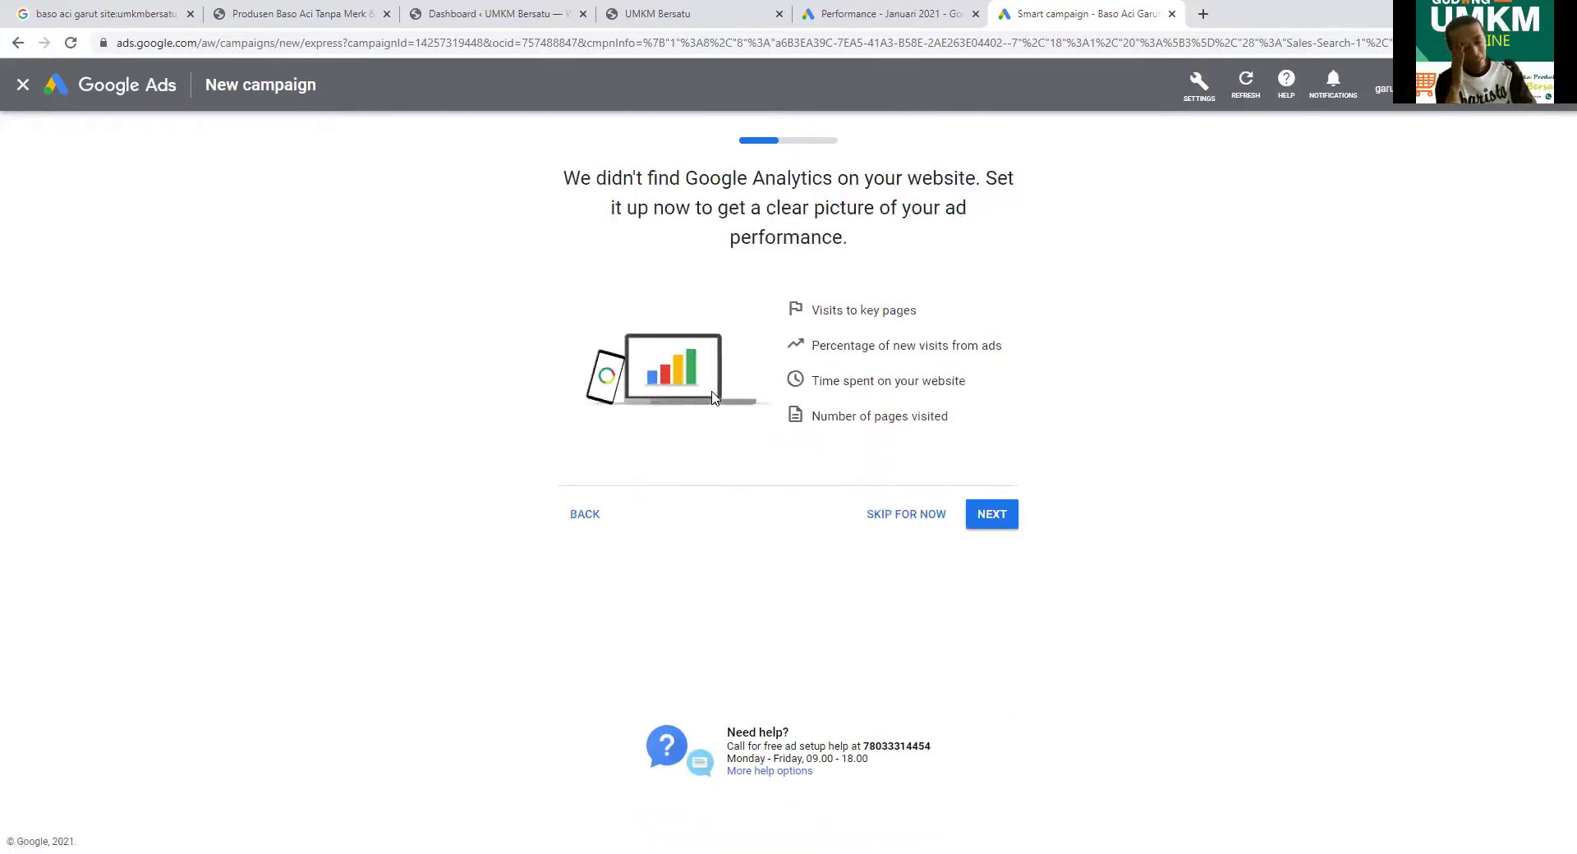
click(892, 521)
click(793, 493)
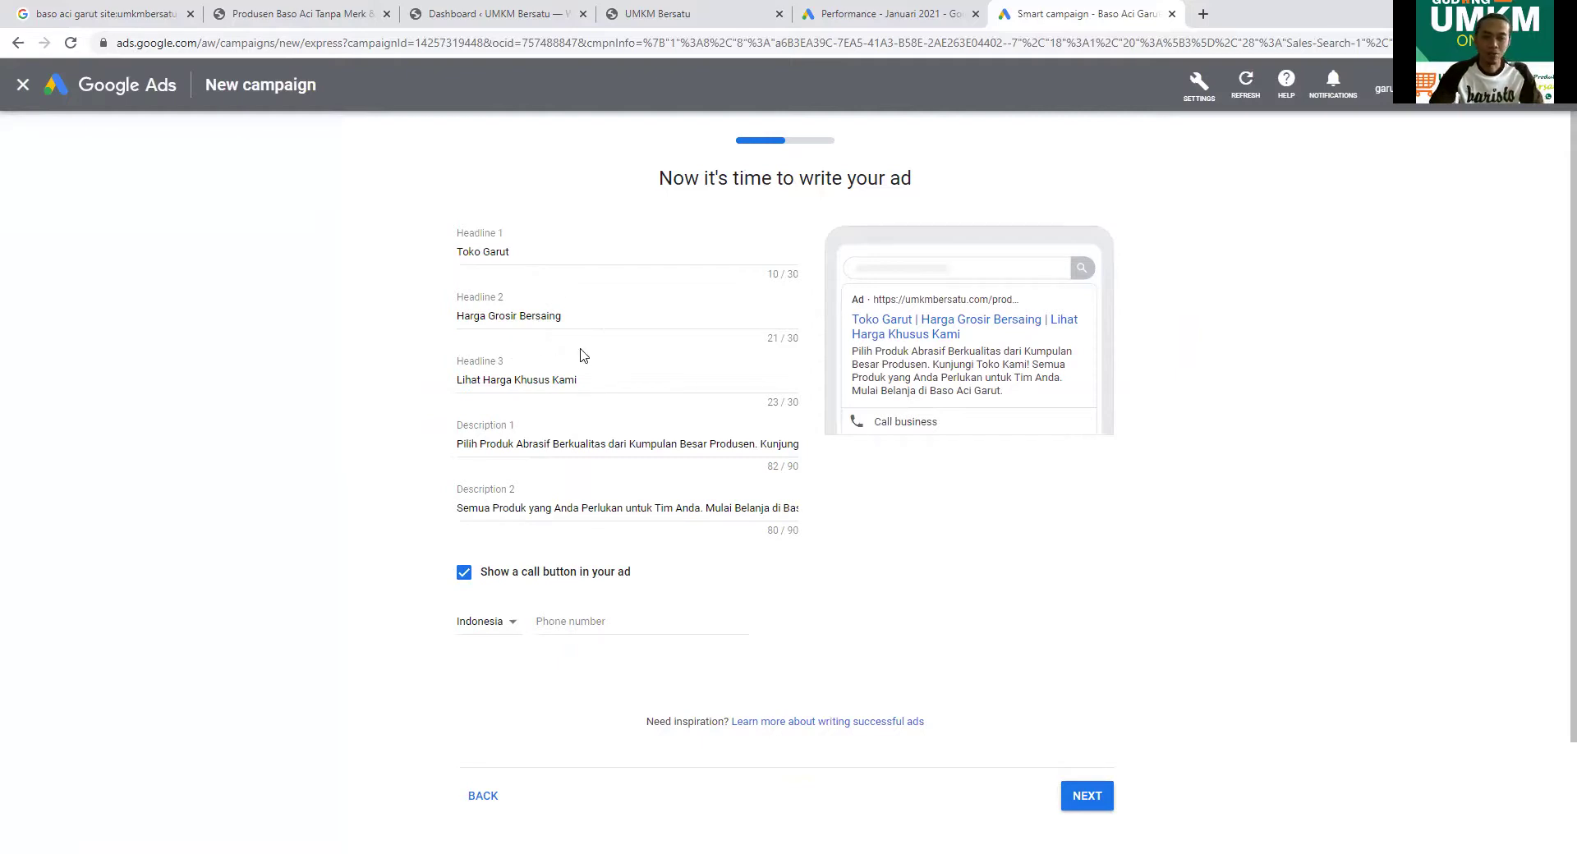
- Replace the ad's Headline 1 with "Baso Aci Garut"
triple_click(538, 251)
text(Baso )
text(Avc)
key(BackSpace)
key(BackSpace)
text(ci Gar)
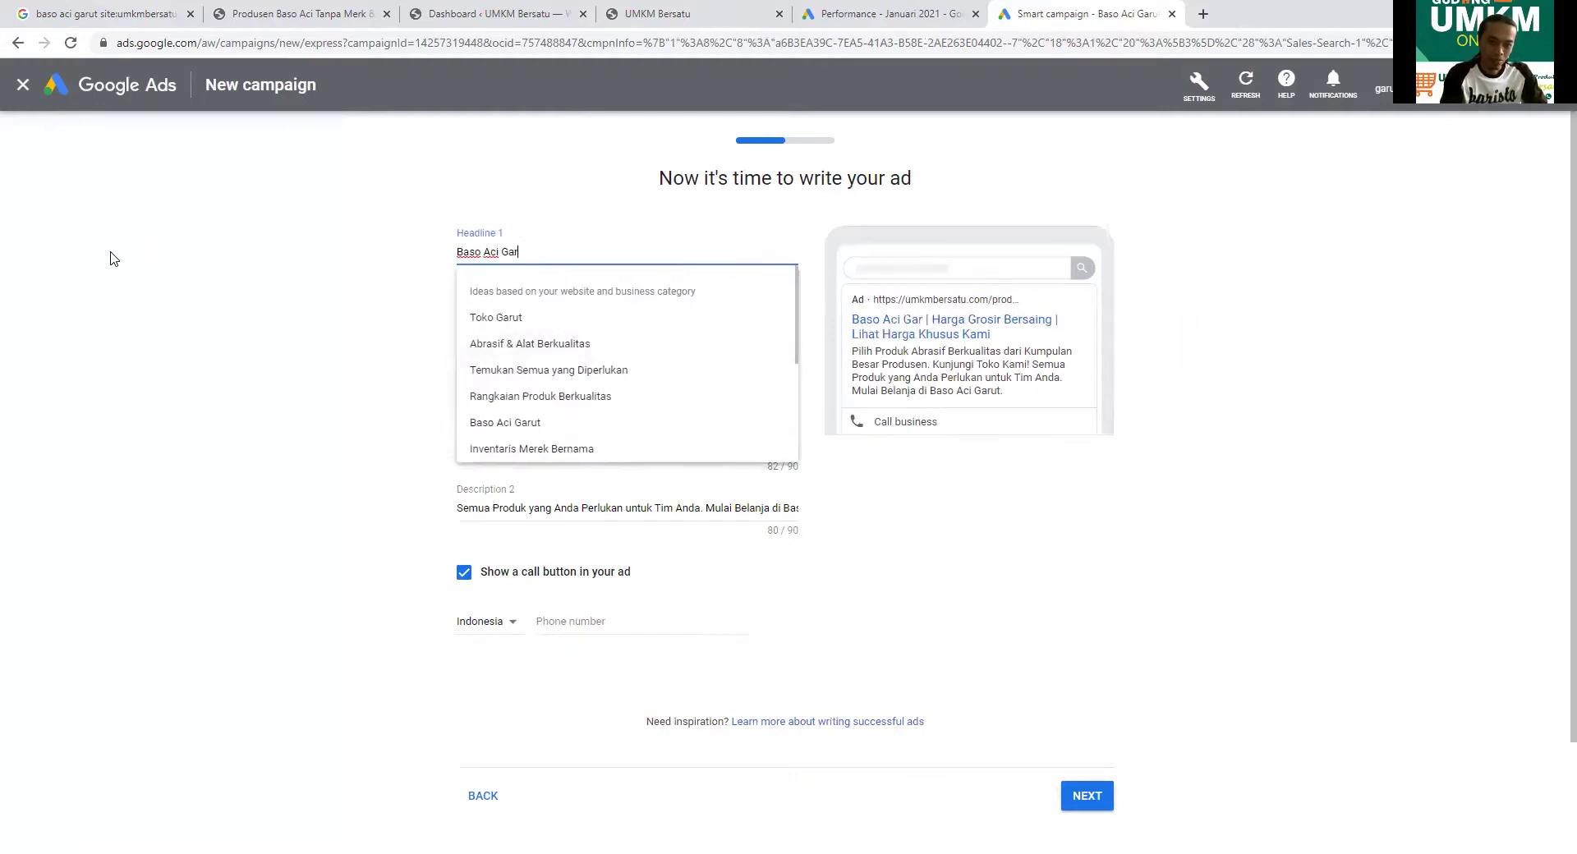
text(ut)
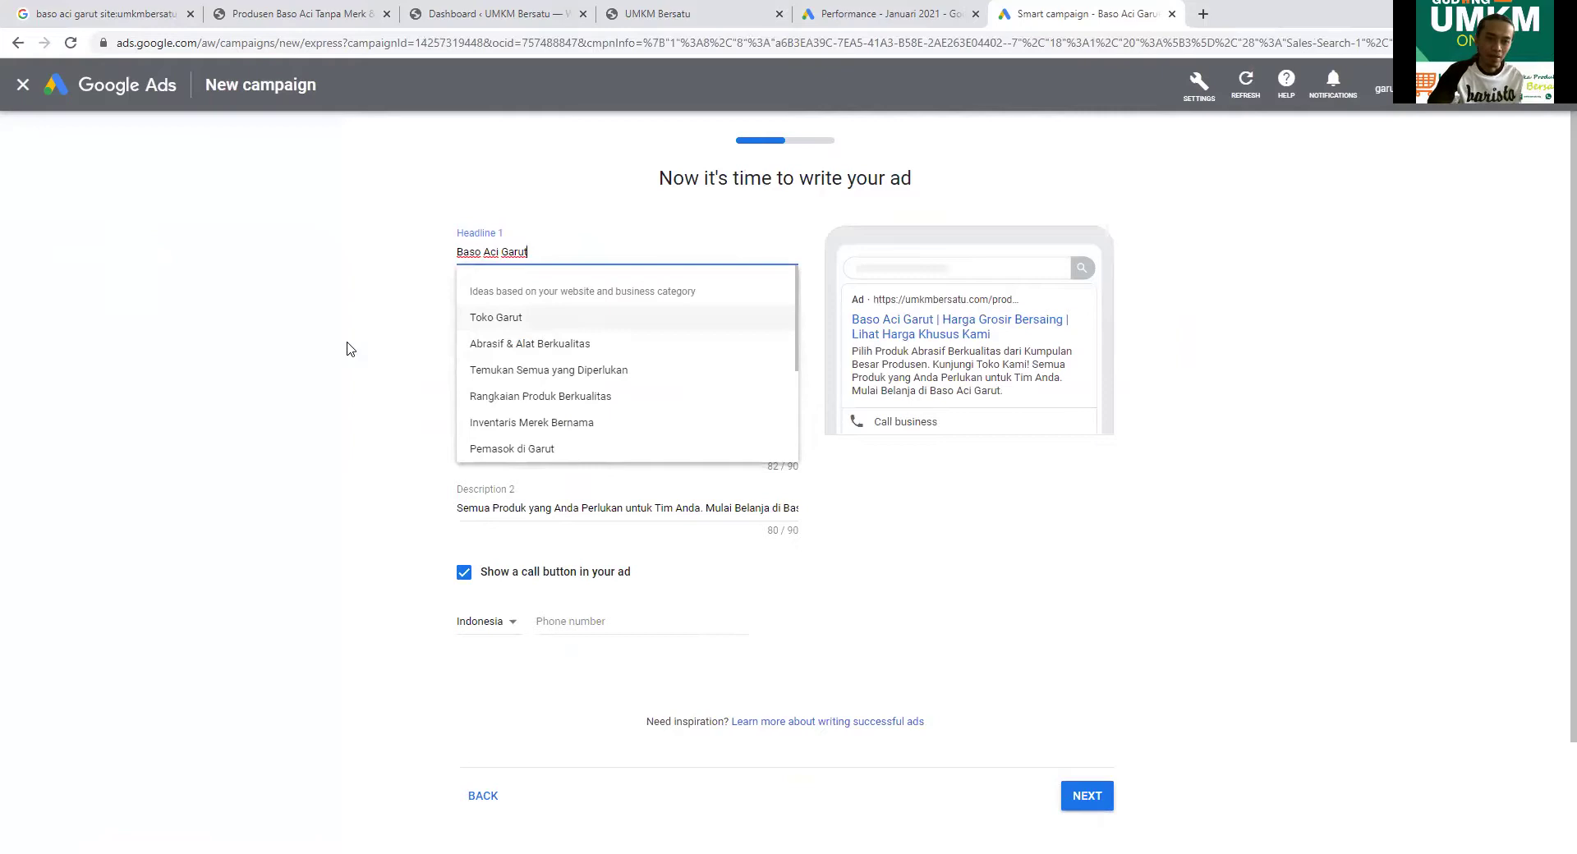
click(264, 364)
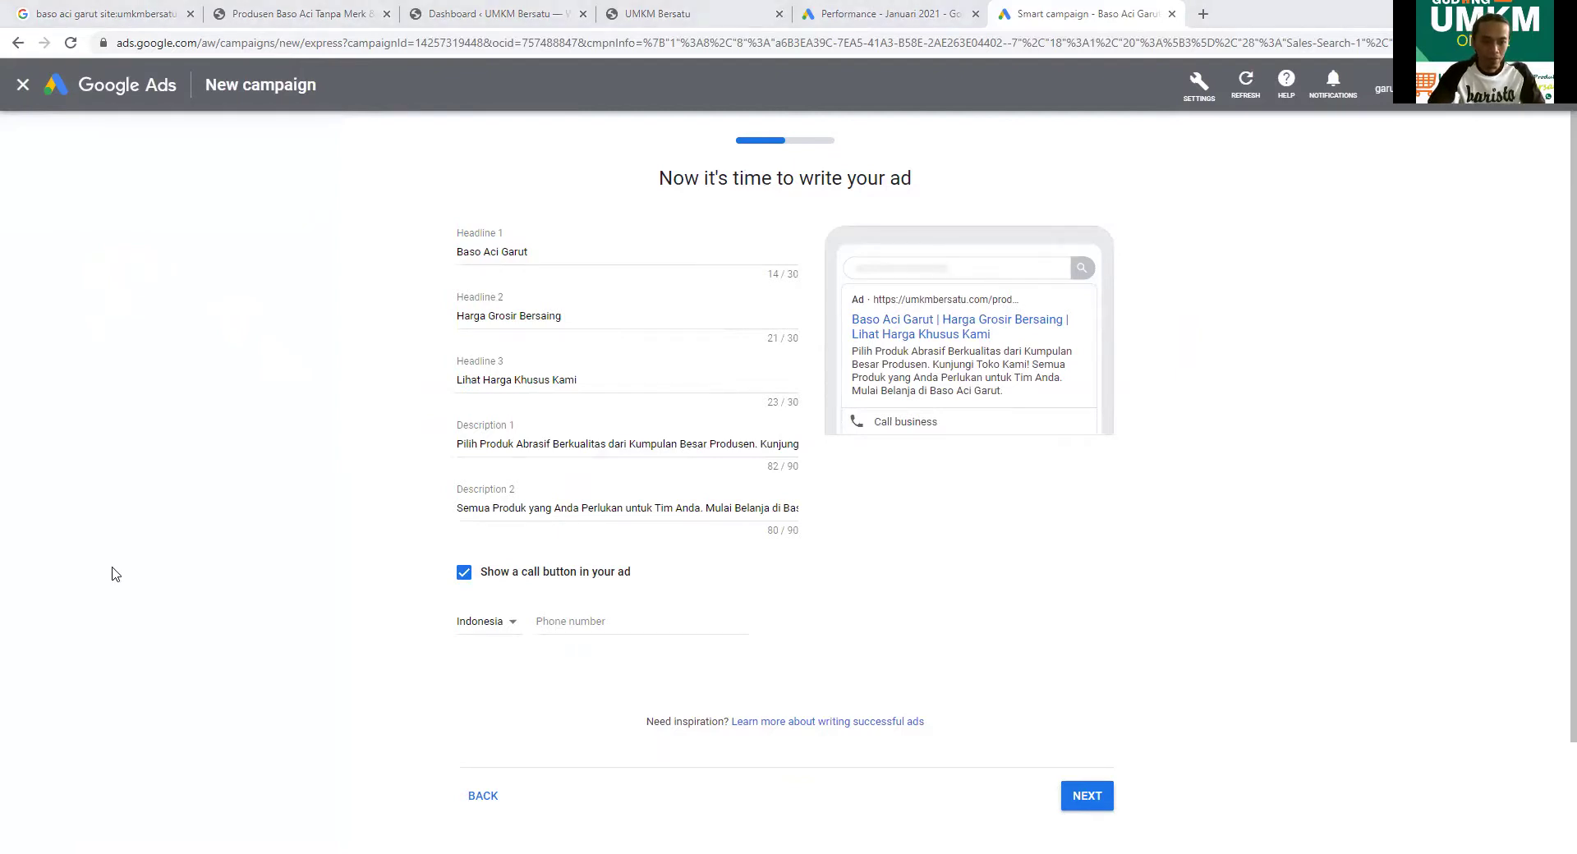
- Replace the ad's Description 1 with "Pabrik Baso Aci supplier berbagai Merk Baso Aci di Kabupaten Garut dan sekitarnya."
triple_click(655, 444)
text(Pabrik Baso Aci supplier berbagai Merk Baso Aci di Kabupaten Garut dan sekitarnya.)
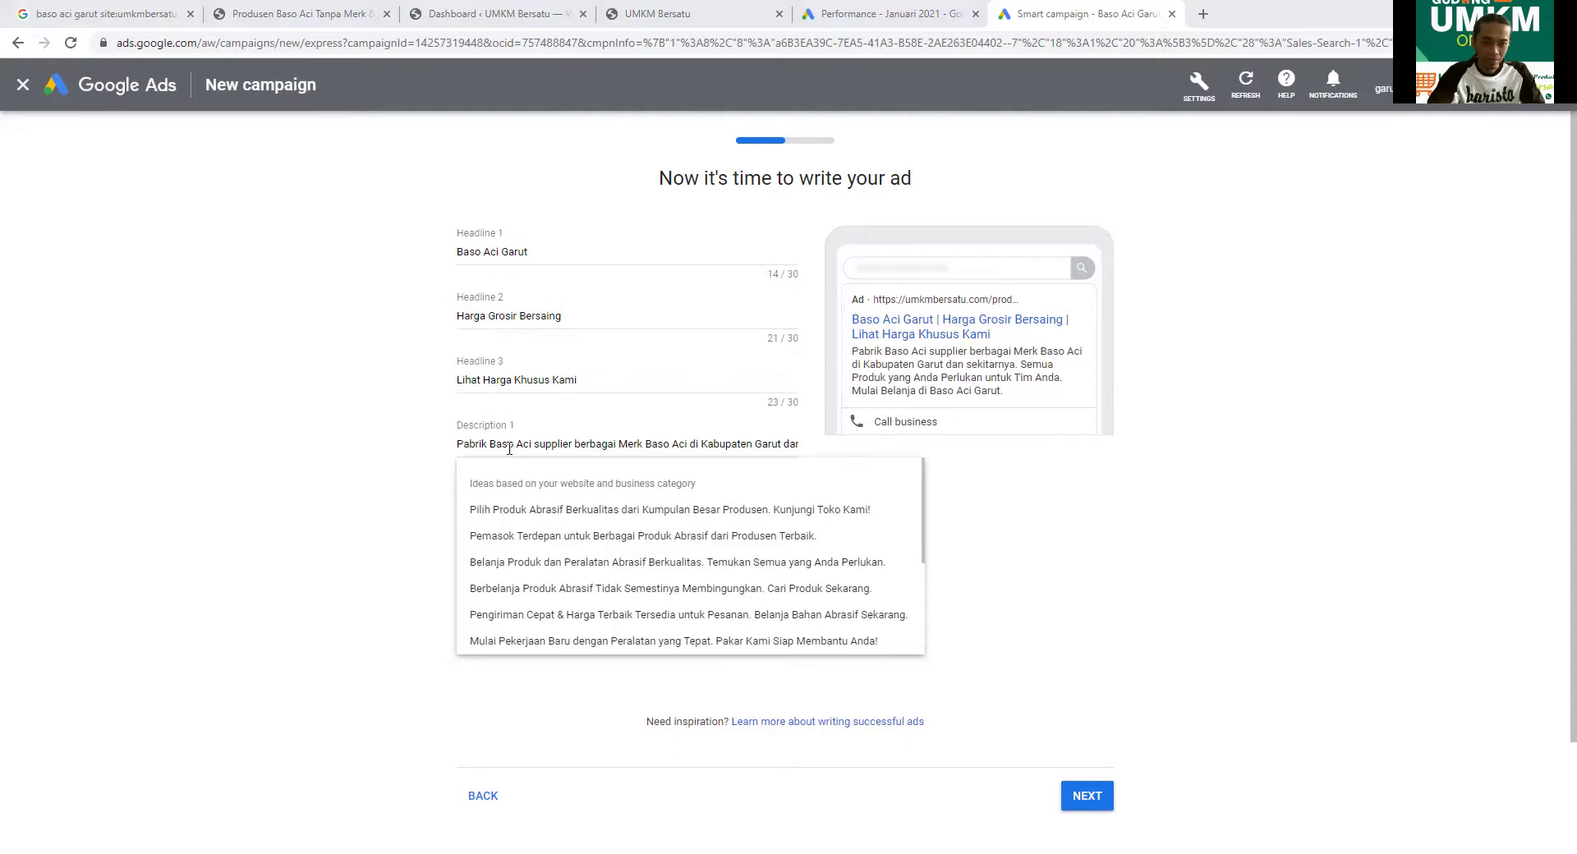
- Replace the ad's Description 2 with "Untuk Mendapatkan harga terbaik anda bisa memesan Baso Aci Merk apapun dari UMKM Bersatu."
click(510, 507)
key(ctrl+a)
text(Untuk Mendapatkan harga terbaik anda bisa memesan Baso Aci Merk apapun dari UMKM Bersatu.)
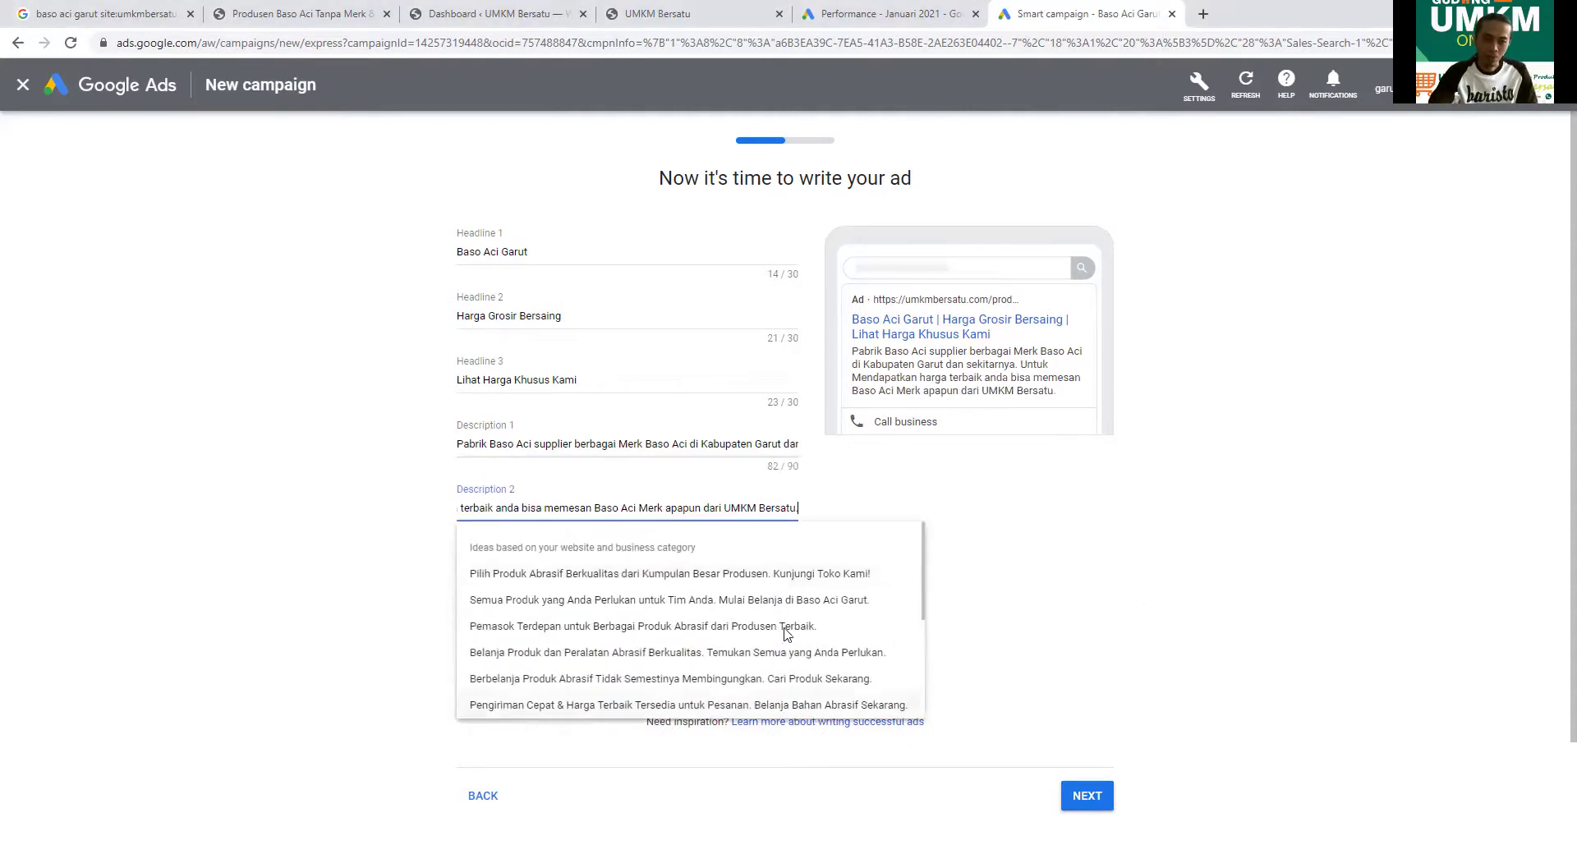
click(1131, 622)
- Enter the business phone number for the ad's call button and continue to the keyword themes
click(625, 619)
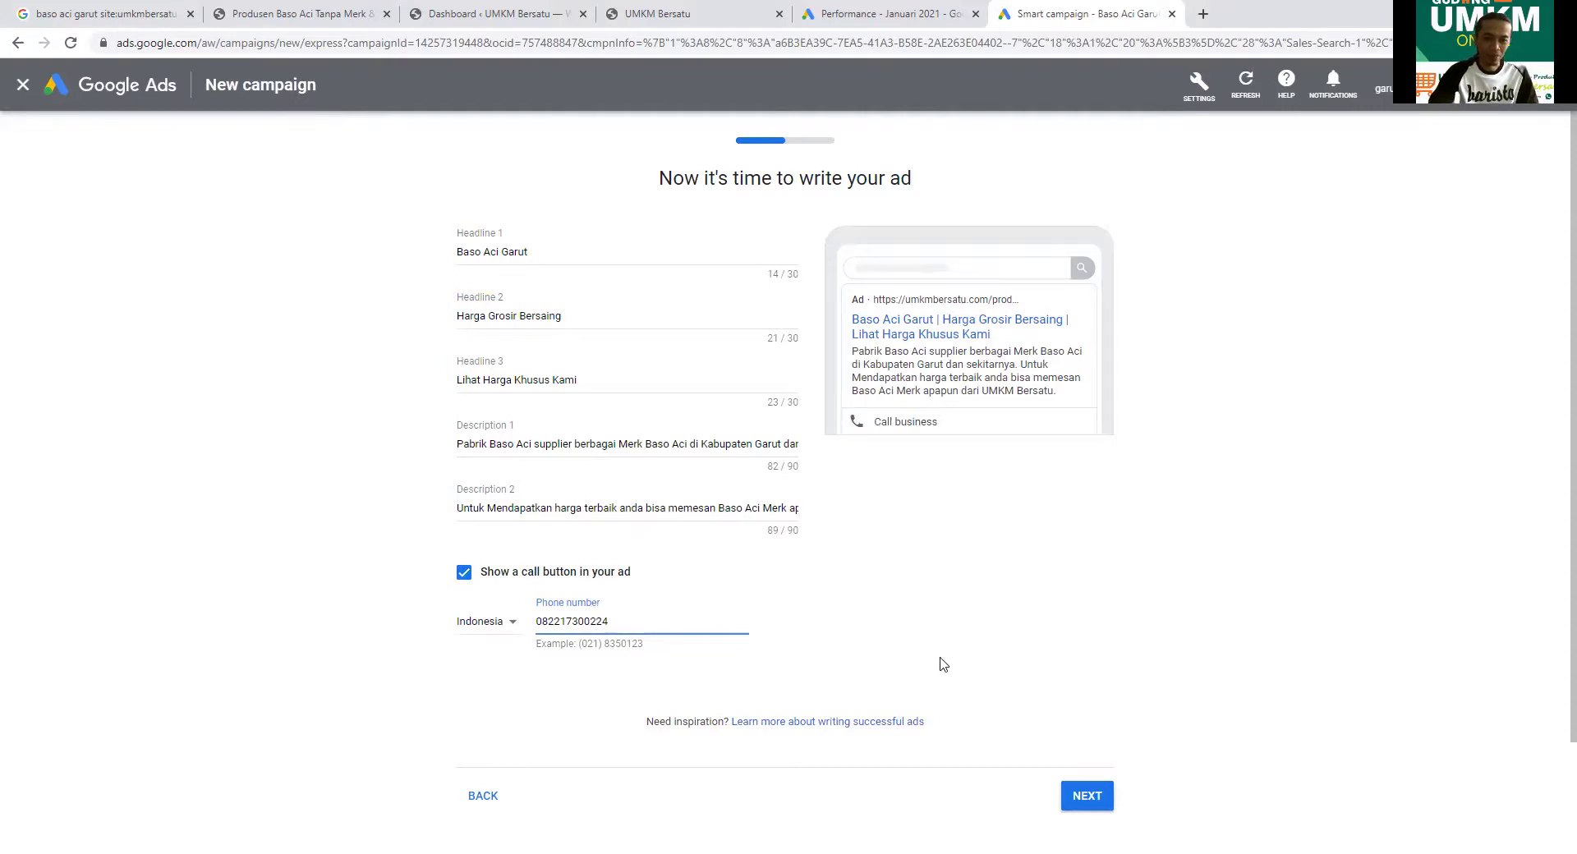
scroll(1126, 764, down, 1)
click(1085, 723)
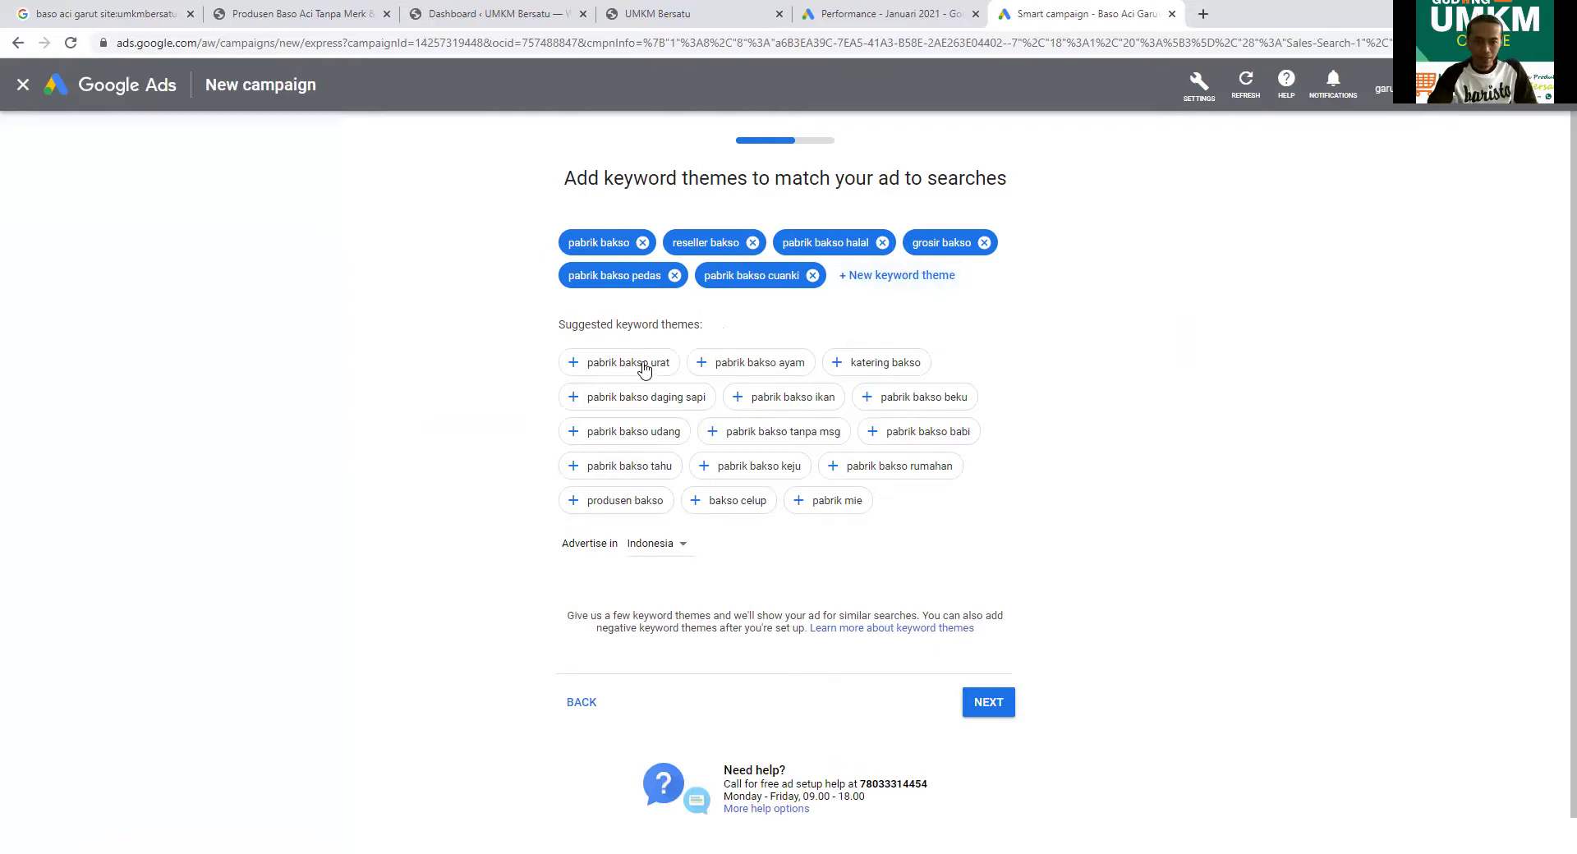
- Add the suggested keyword themes pabrik bakso ayam, pabrik bakso urat and produsen bakso
click(766, 366)
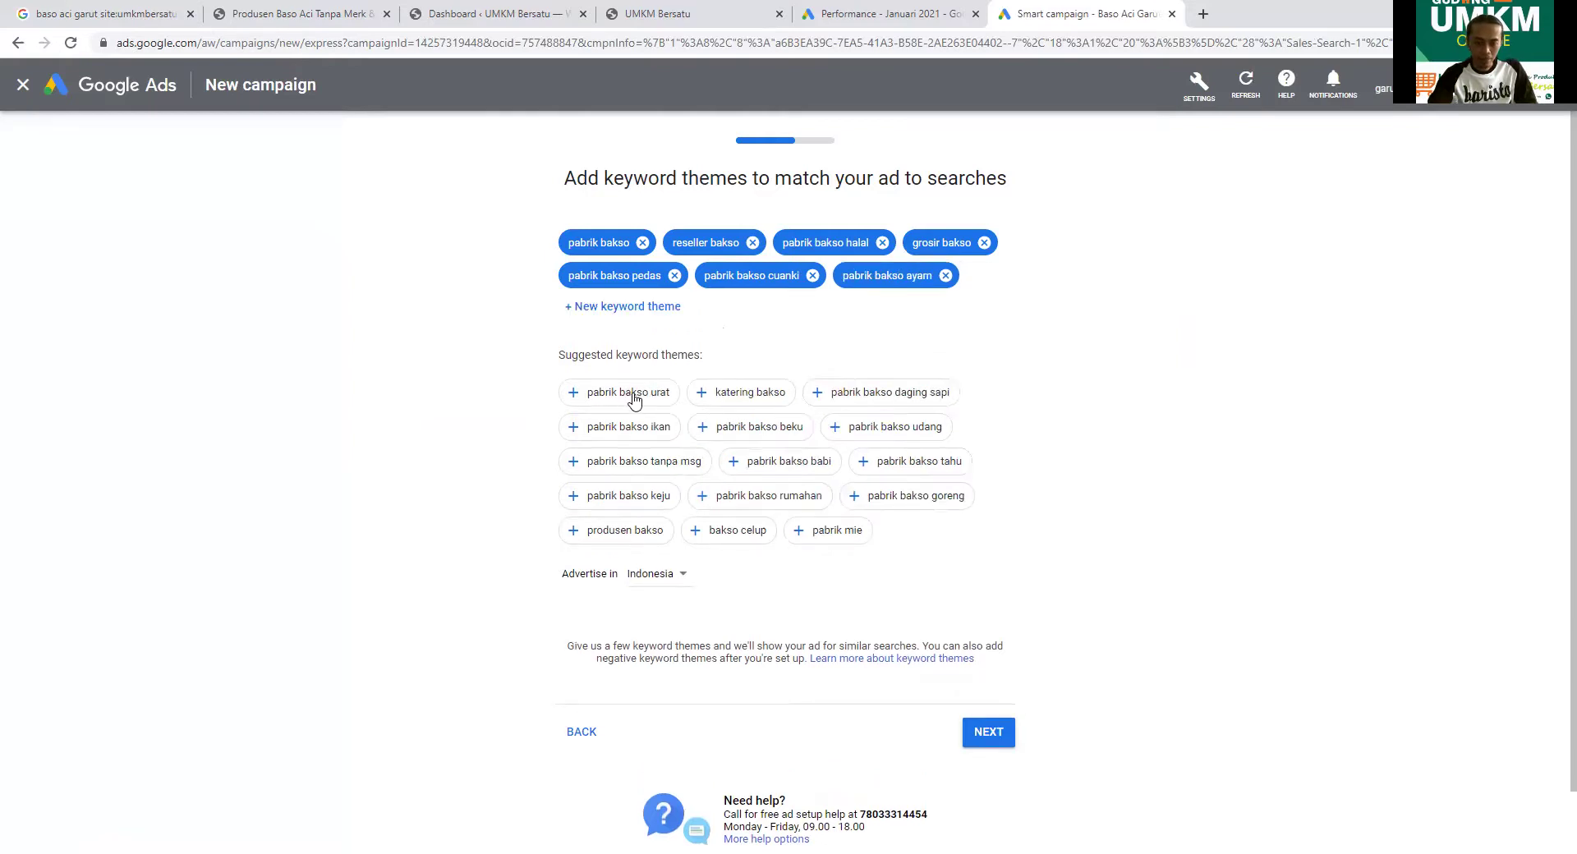
click(630, 393)
click(633, 399)
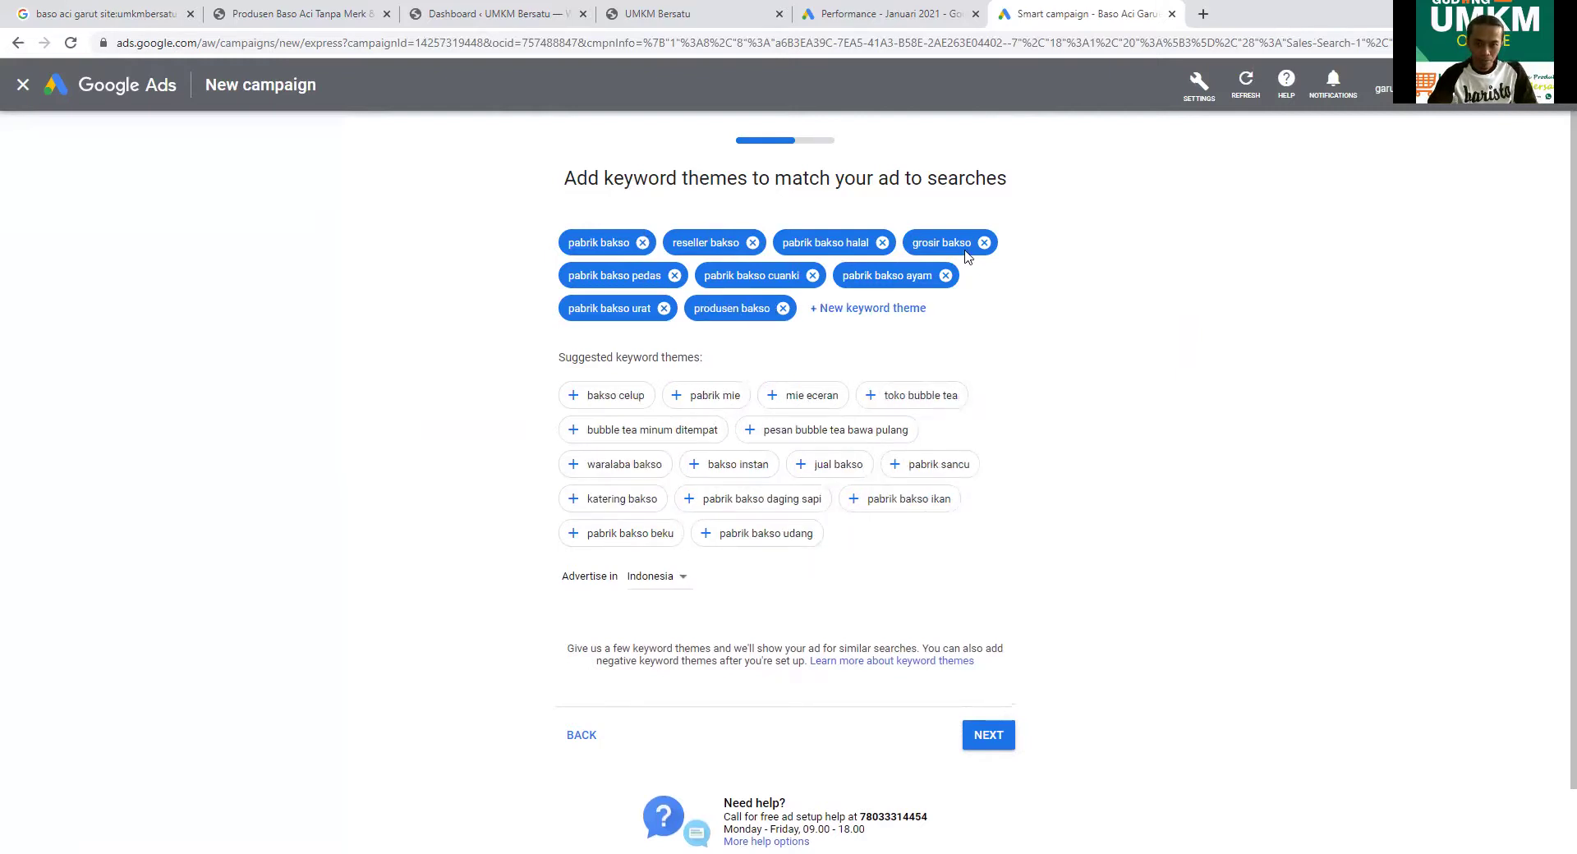
- Add the custom keyword theme "baso aci garut" and continue to the ad locations
click(910, 309)
text(baco)
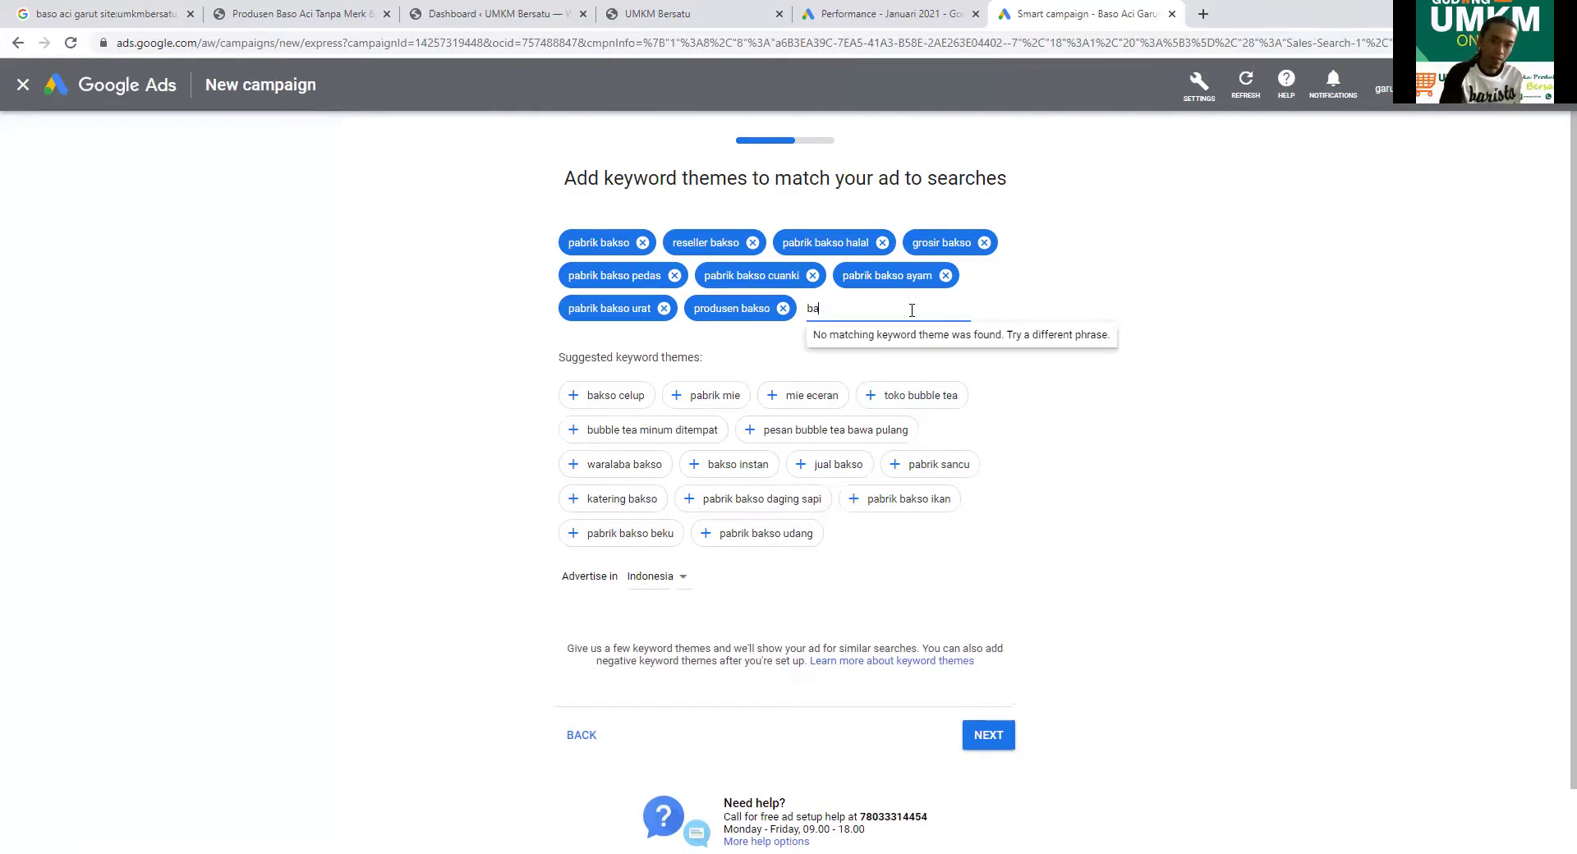
key(BackSpace)
text(so a)
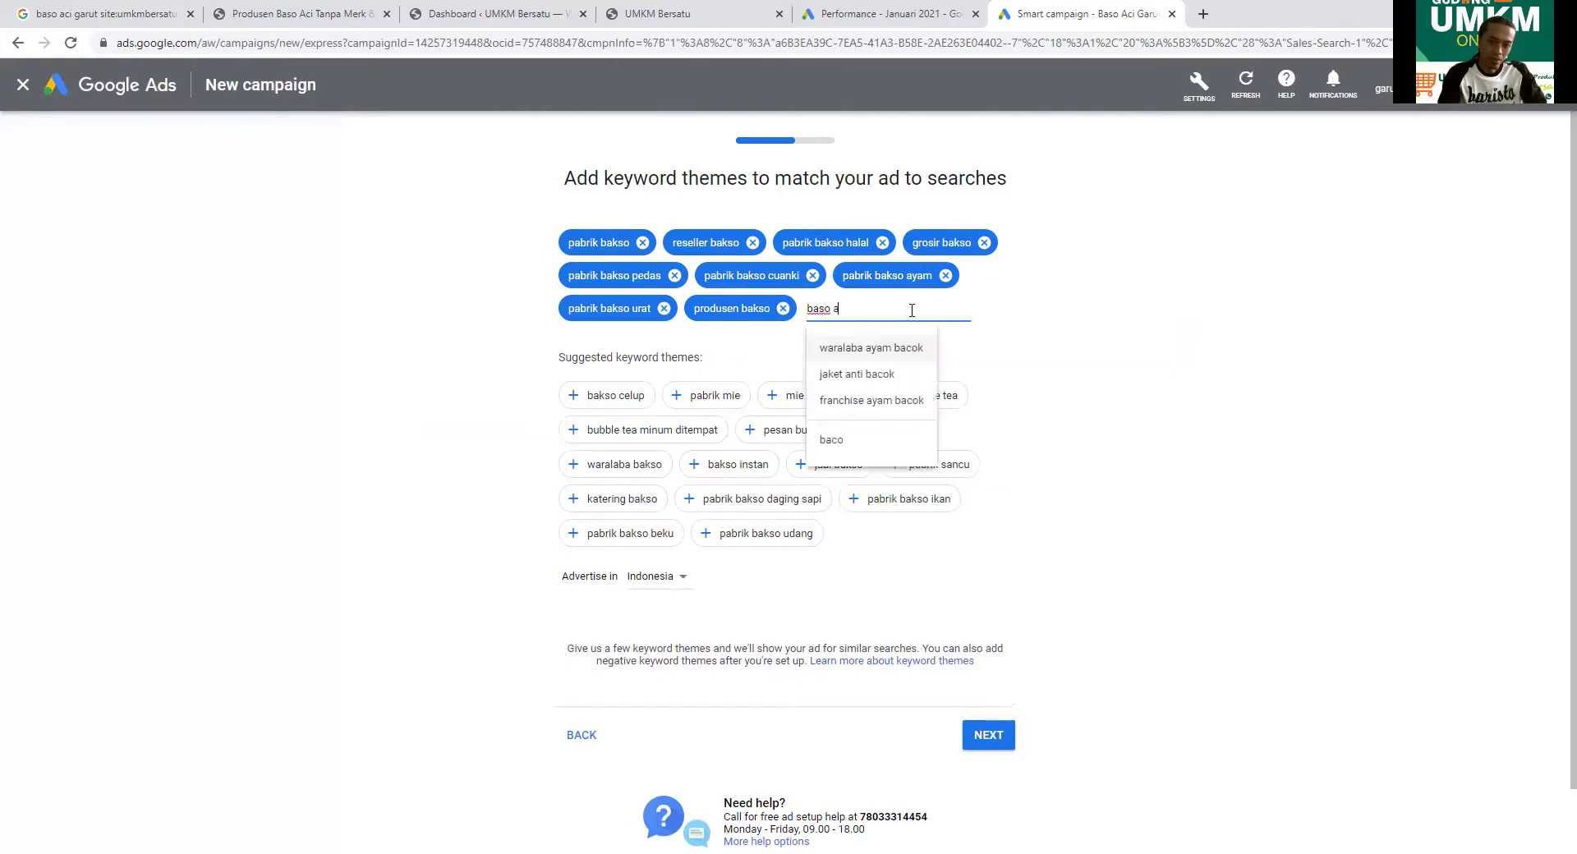
text(ci garut)
key(Return)
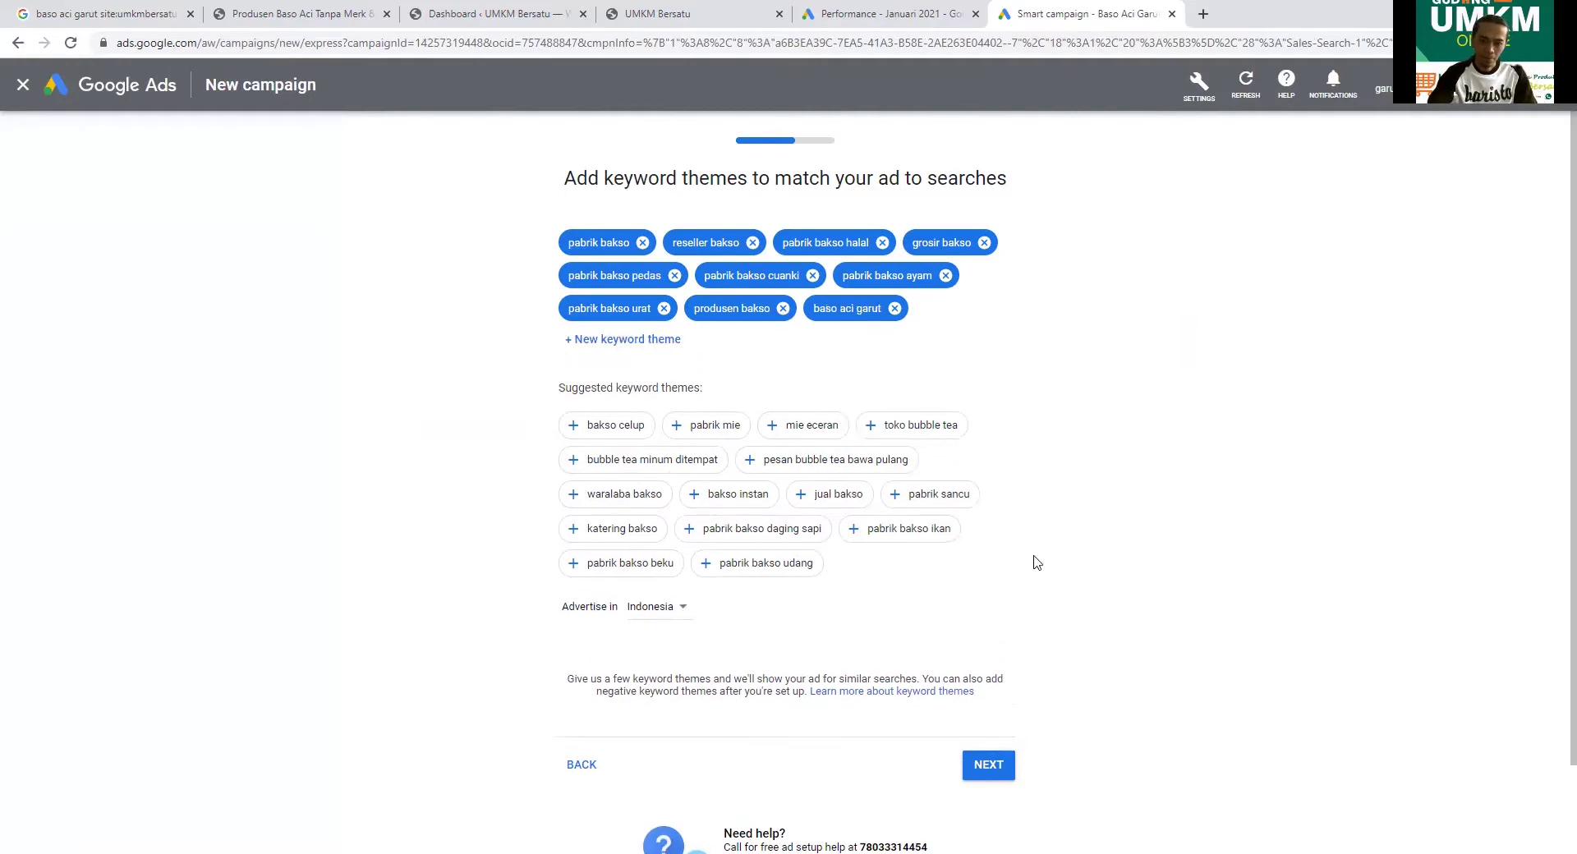
click(990, 766)
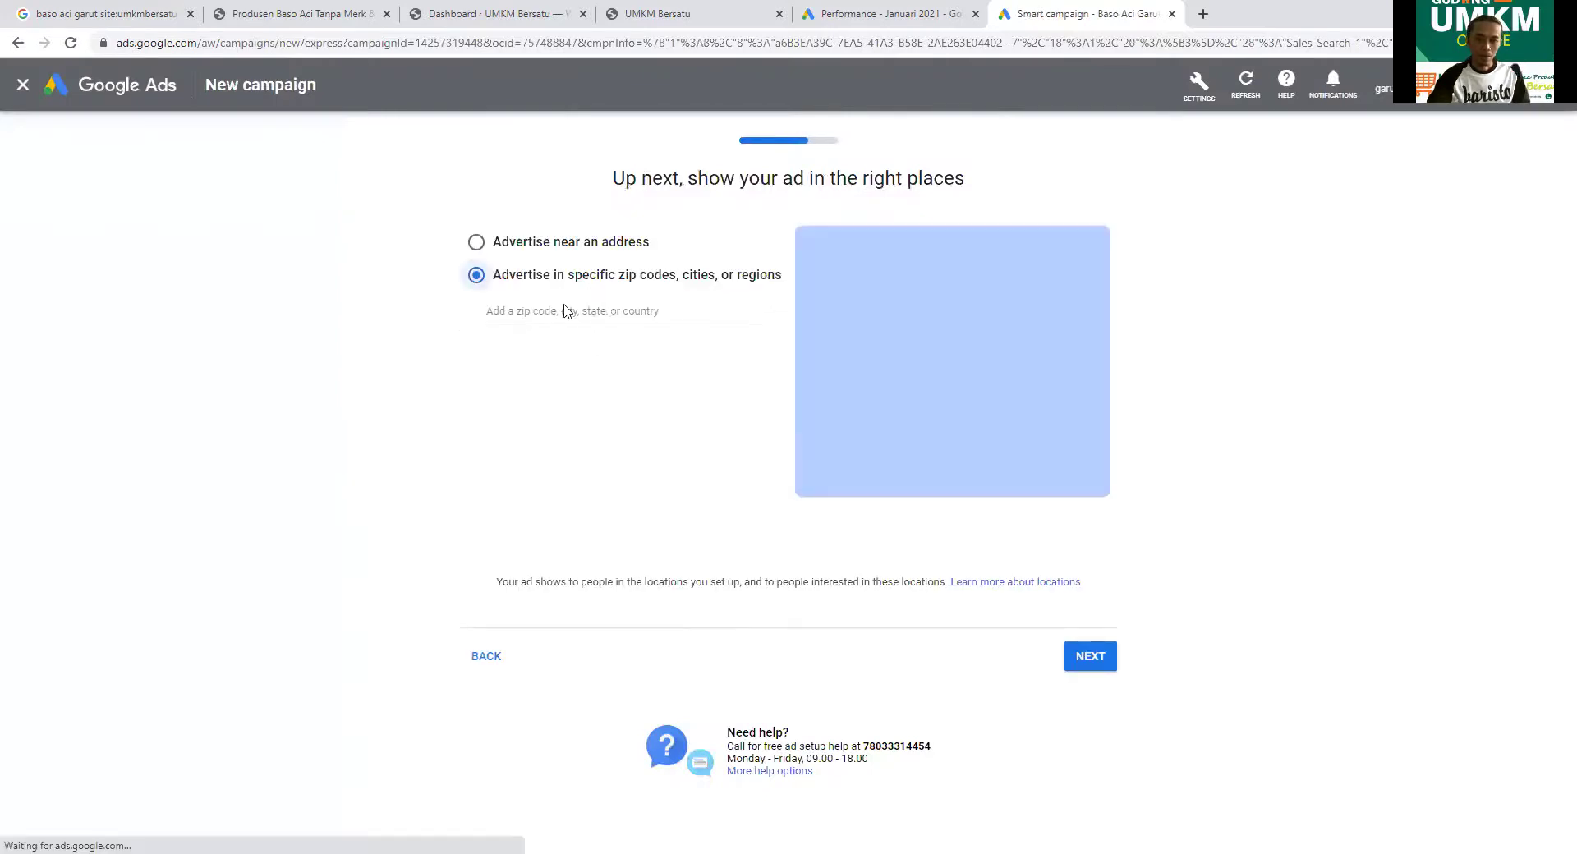
- Add the cities Bekasi and Bandung, West Java, to the locations where the ad is shown
click(562, 447)
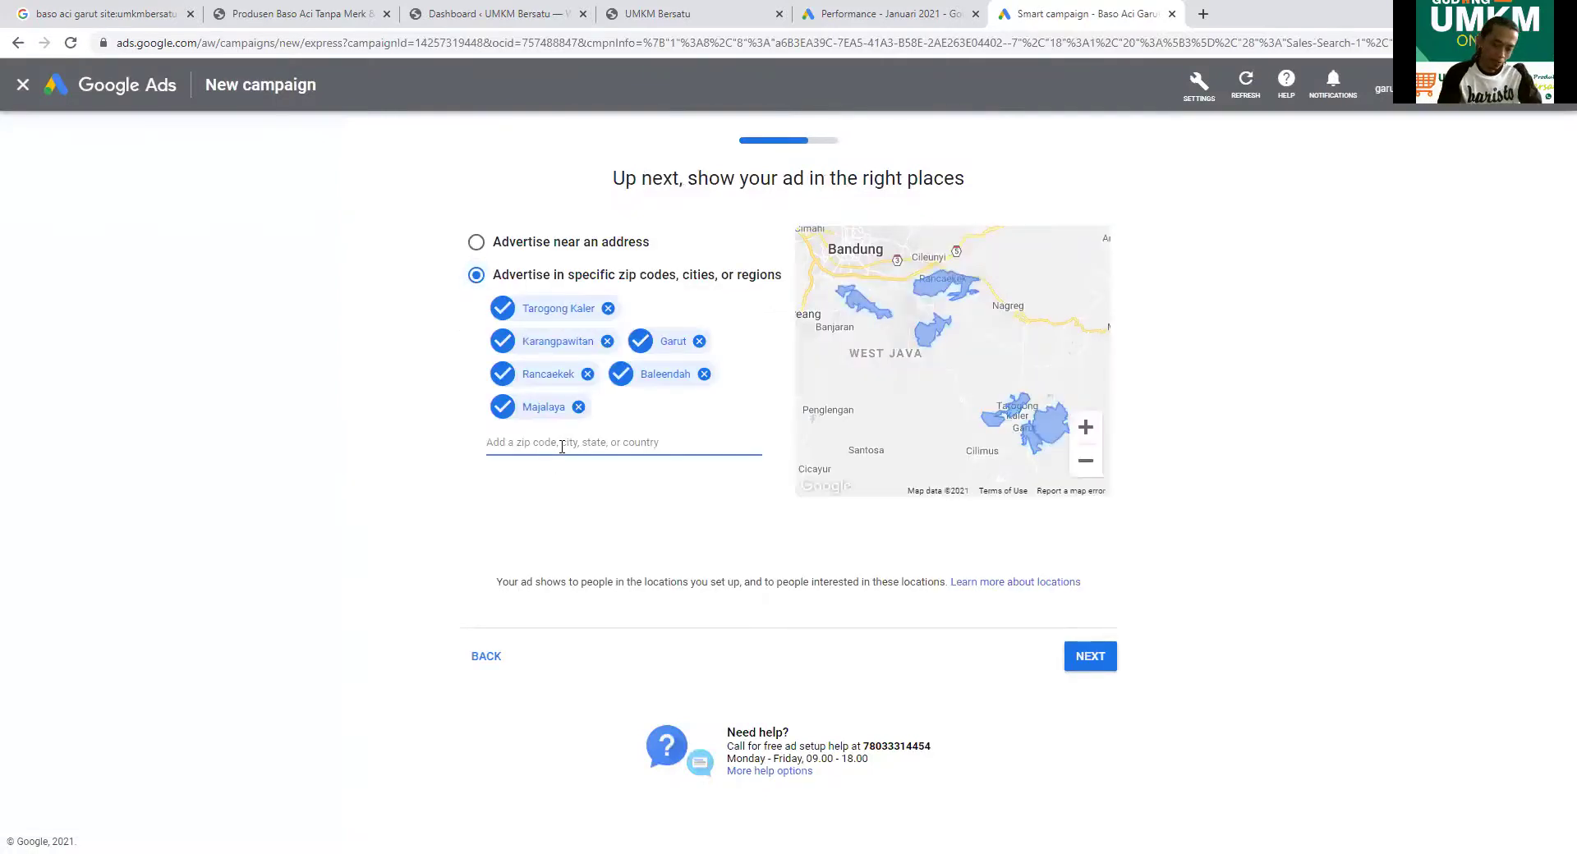
text(bekasi)
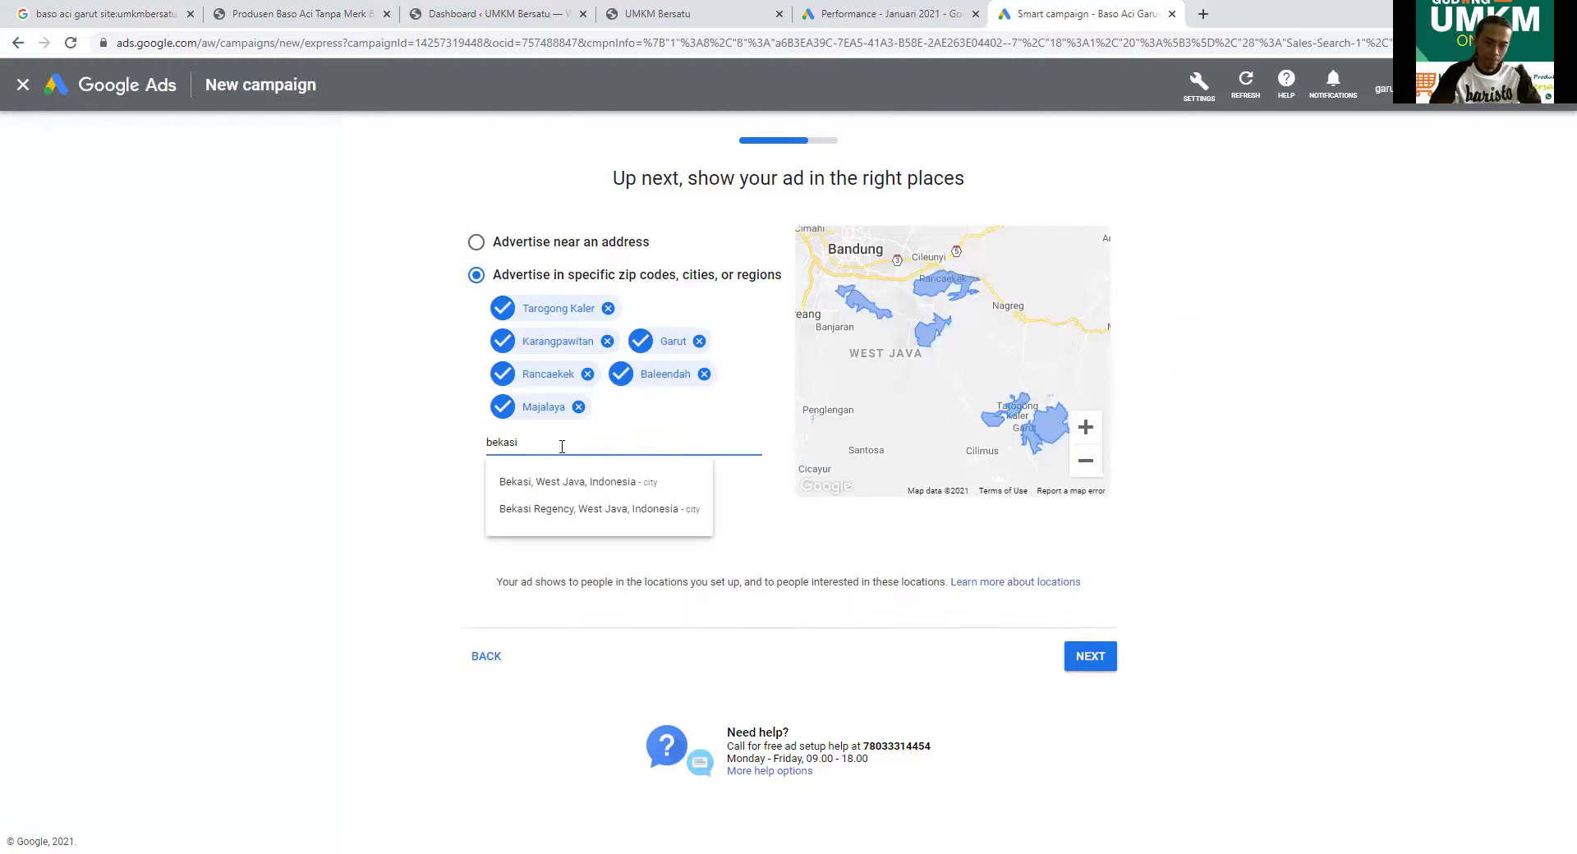
click(564, 485)
text(bandun)
key(BackSpace)
key(BackSpace)
key(BackSpace)
text(dung)
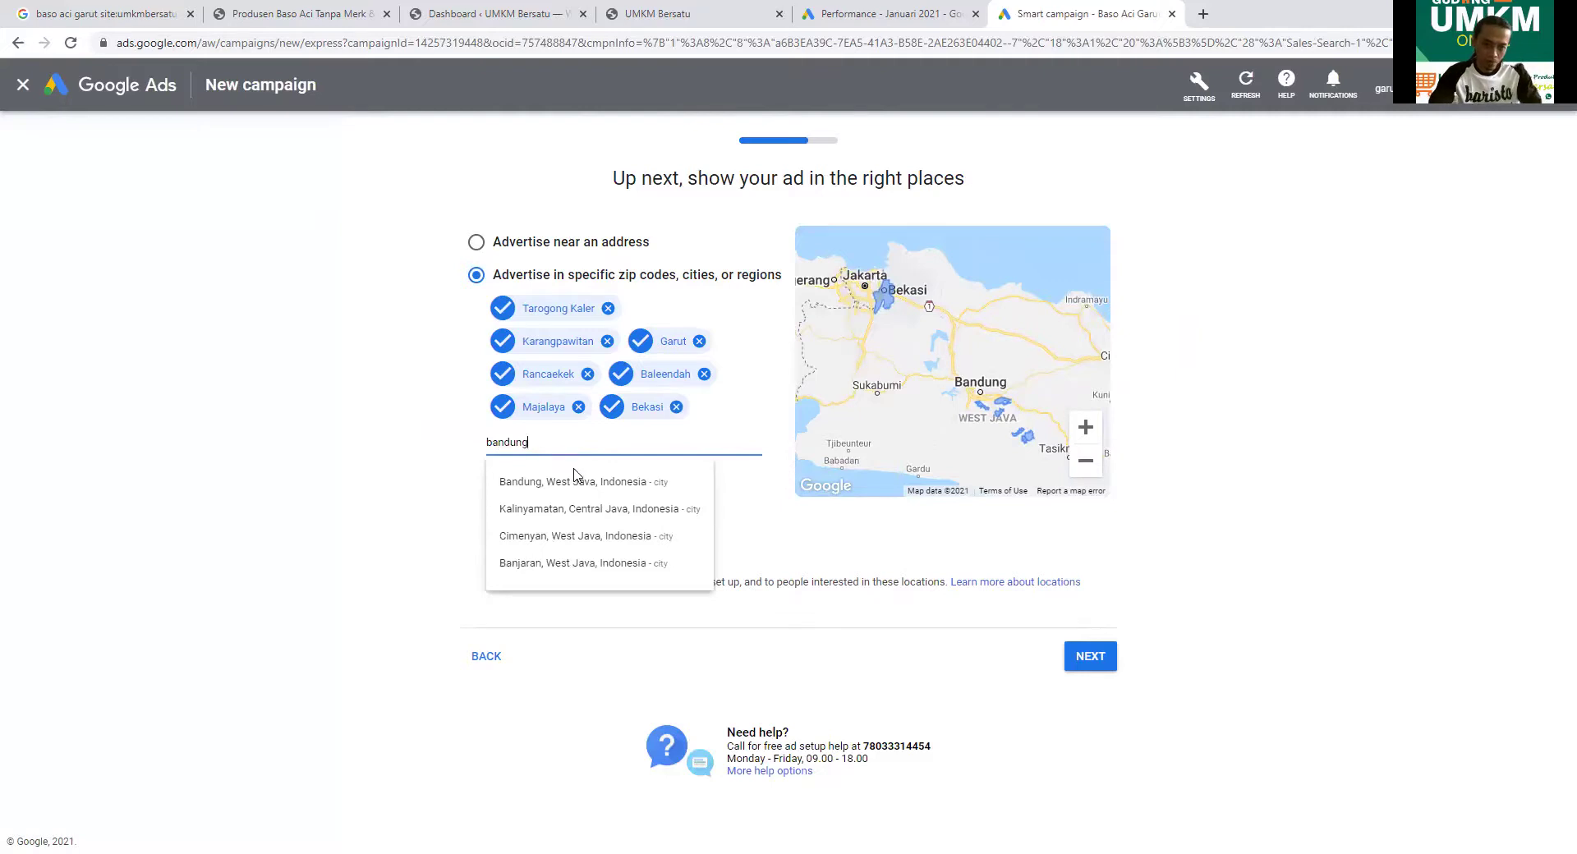
click(571, 483)
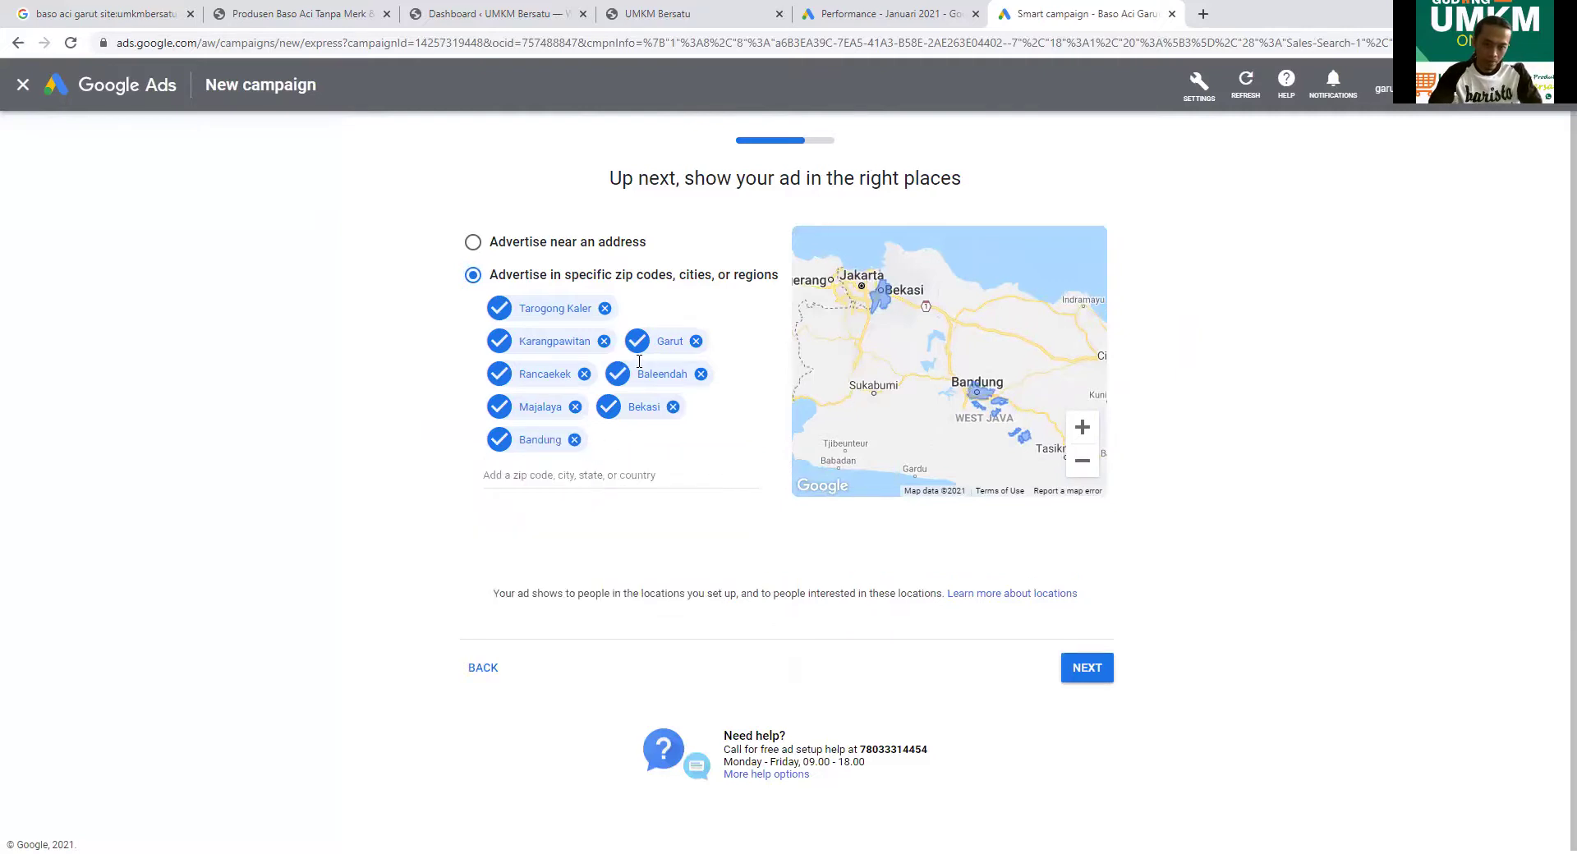
- Remove Tarogong Kaler, Karangpawitan, Garut, Rancaekek, Baleendah, Majalaya and Bekasi from the ad's target locations
click(605, 308)
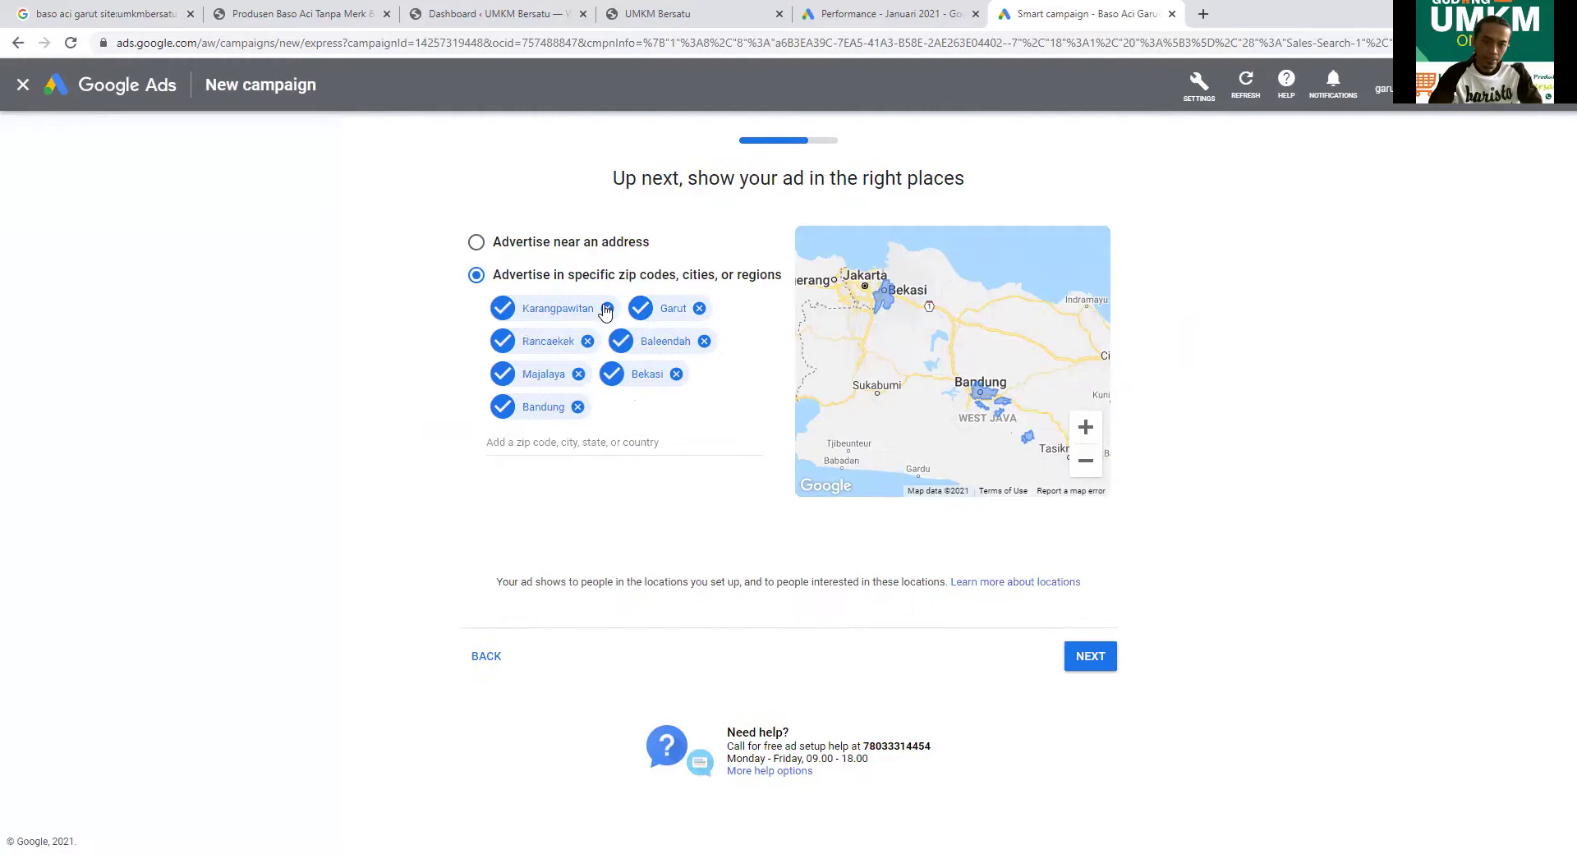
click(606, 309)
click(562, 308)
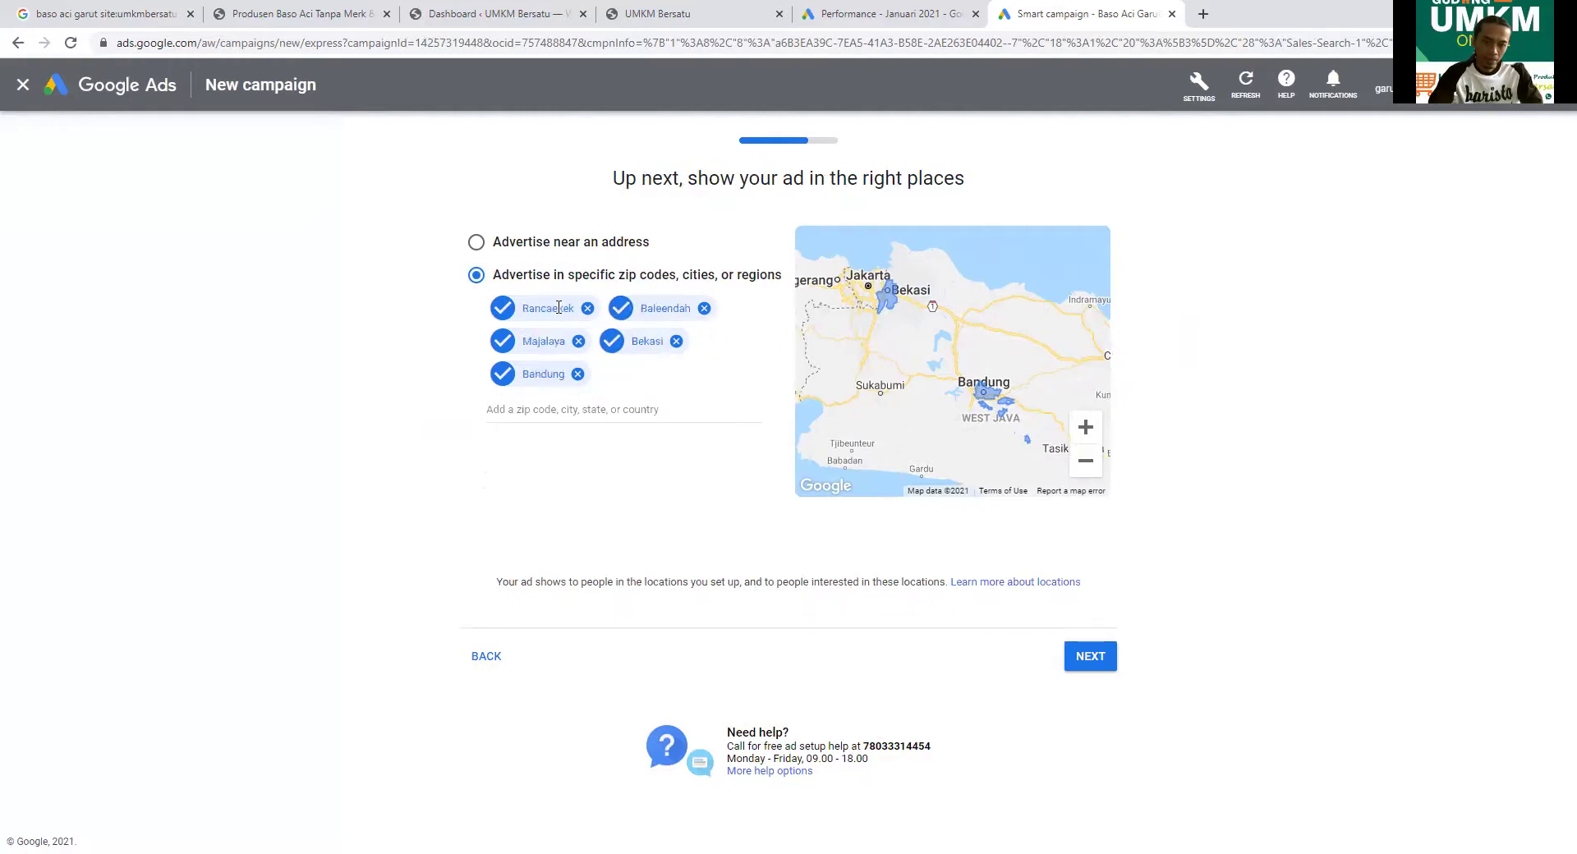
click(588, 309)
click(585, 309)
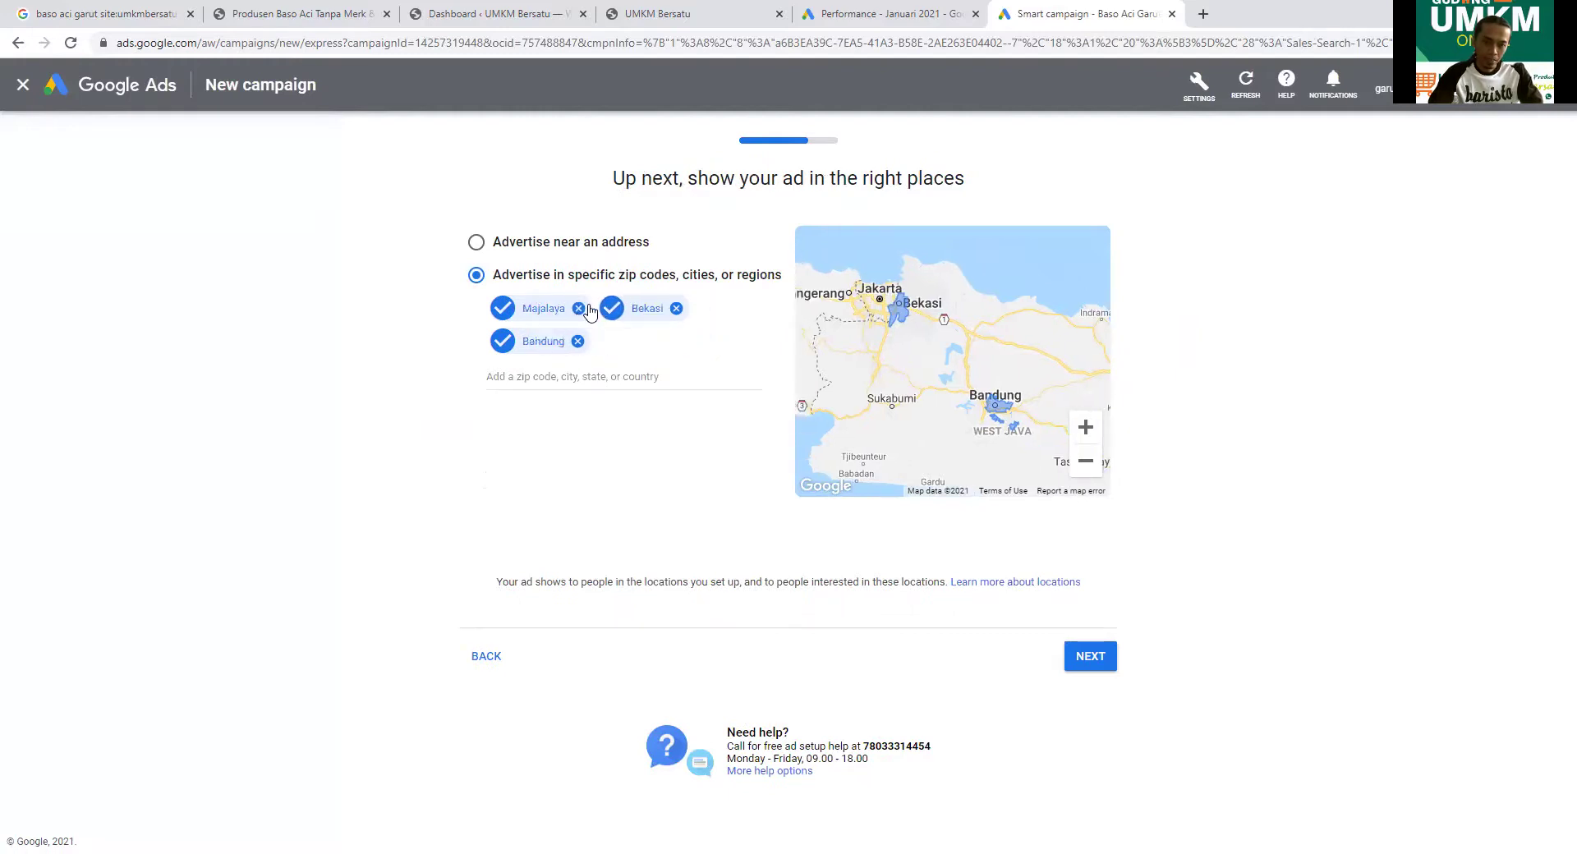
click(584, 309)
click(569, 310)
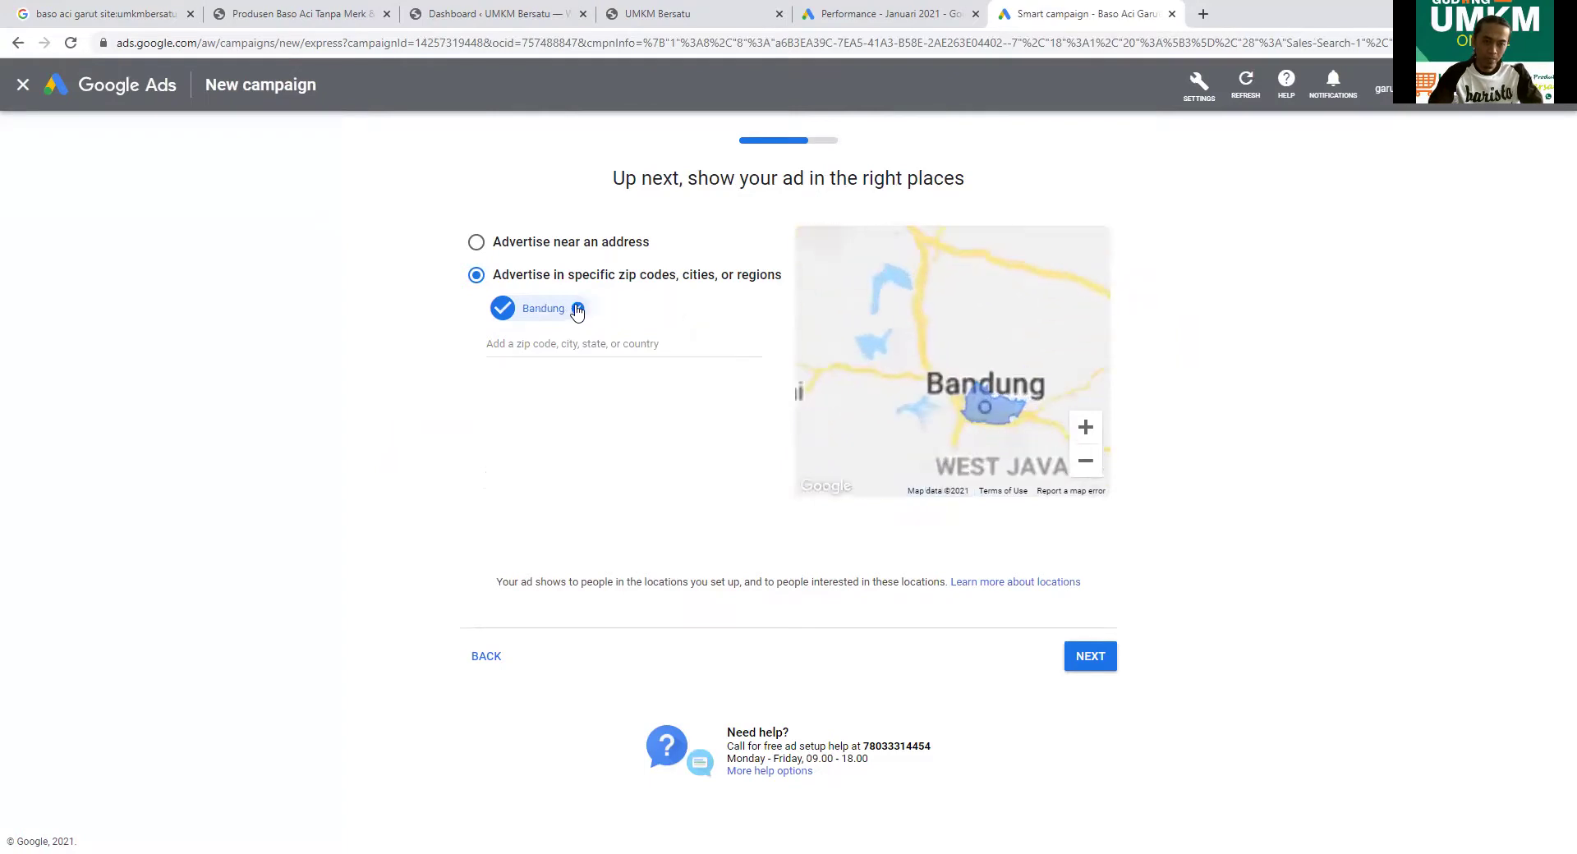
- Replace Bandung with the country Indonesia as the ad's target location and continue to the budget
click(576, 309)
text(Indonesia)
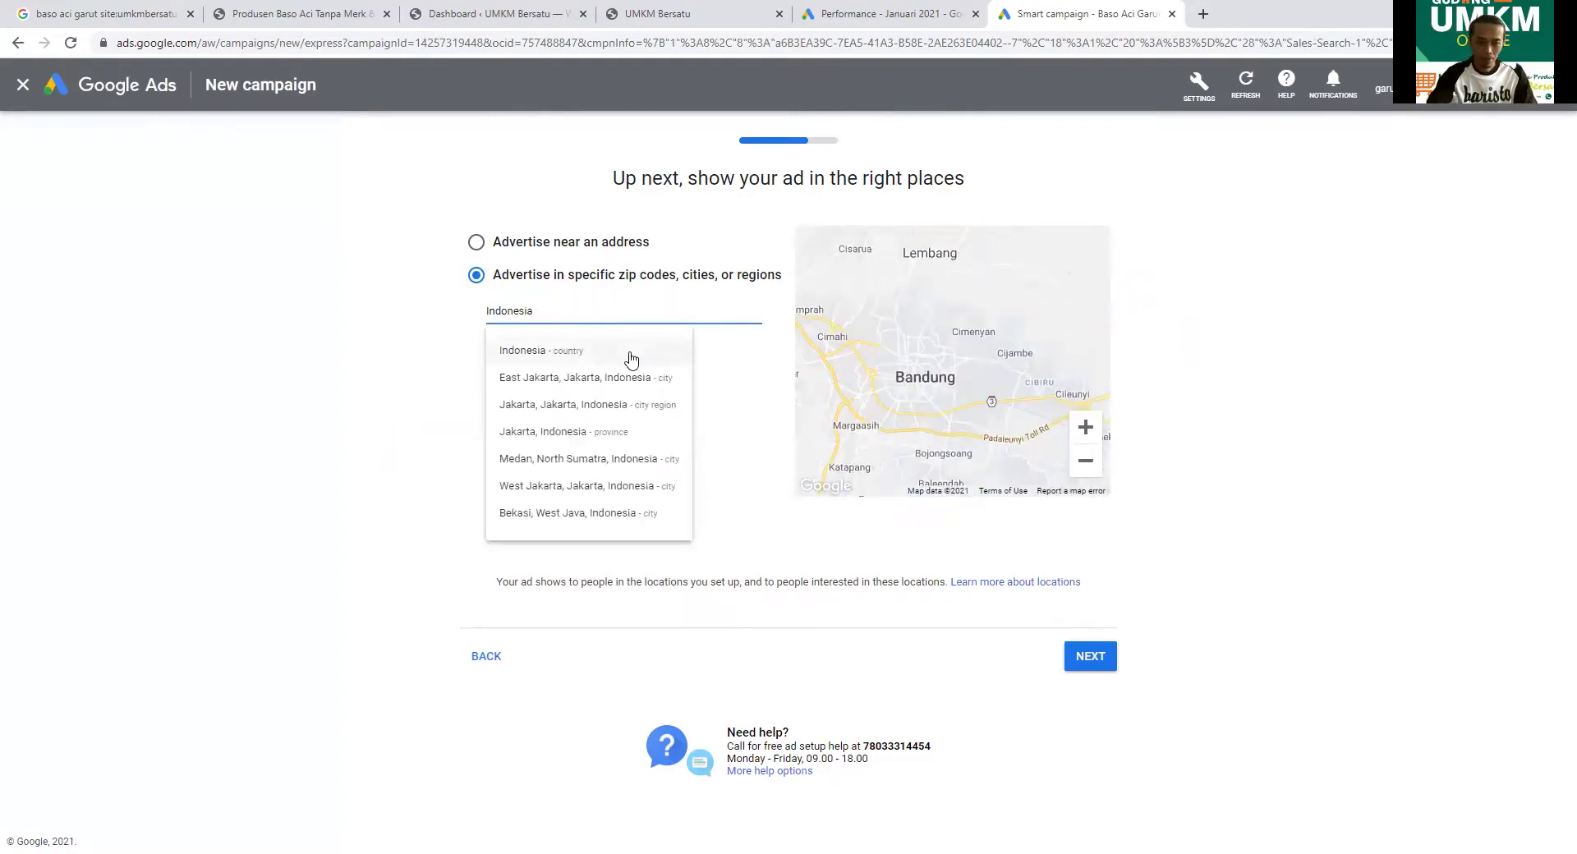
click(631, 359)
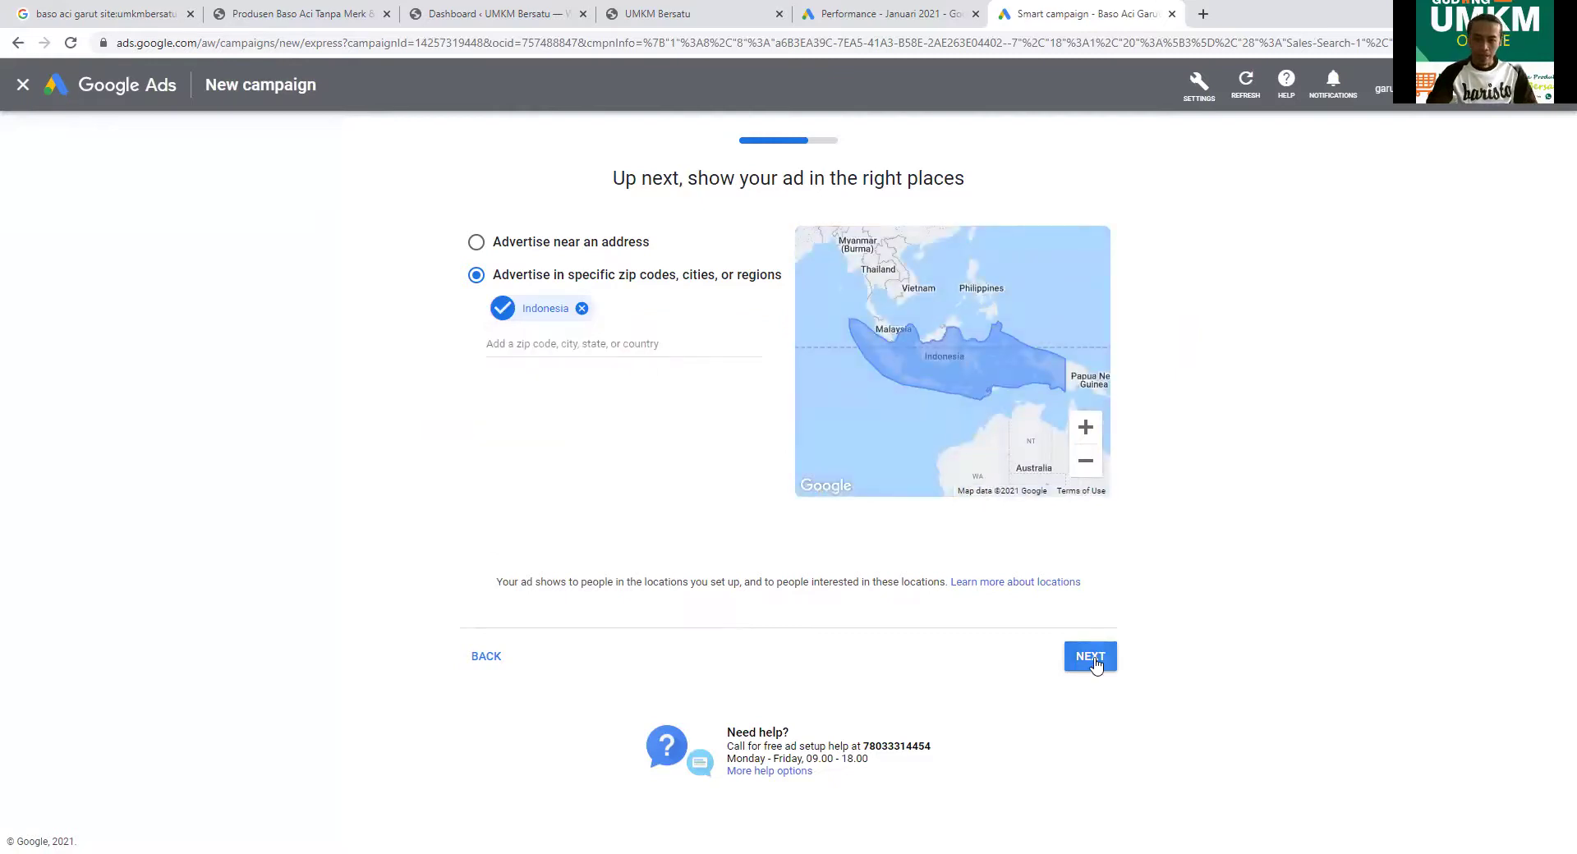
click(1091, 657)
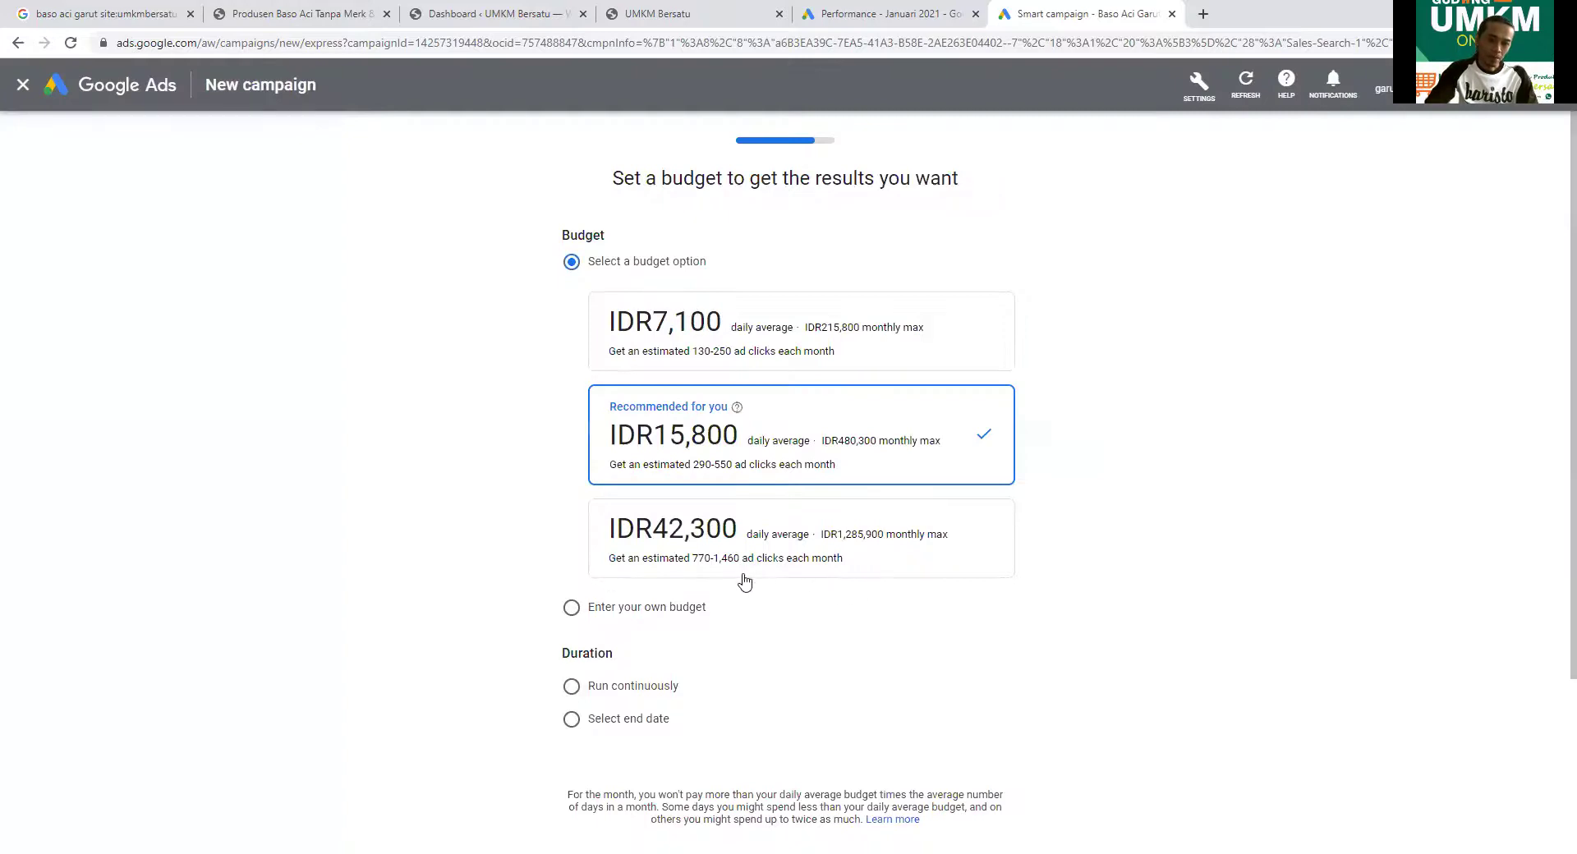
- Choose to enter a custom budget and set the daily average to IDR 99800
click(643, 612)
drag(639, 339, 626, 346)
text(99800)
click(1037, 472)
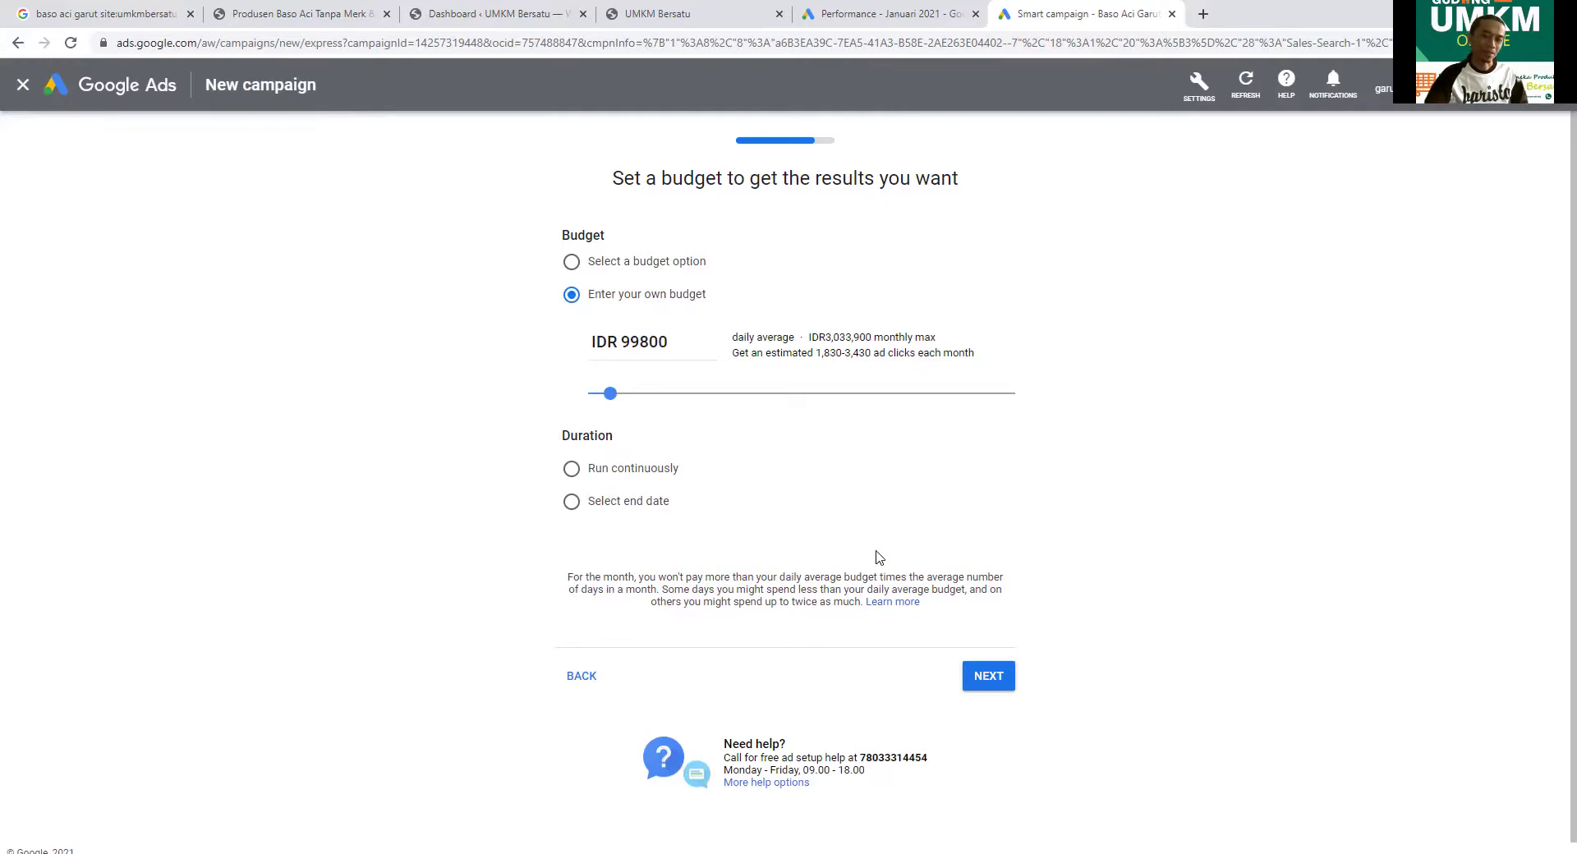
- Set the campaign duration to run continuously and continue to the campaign review
click(990, 680)
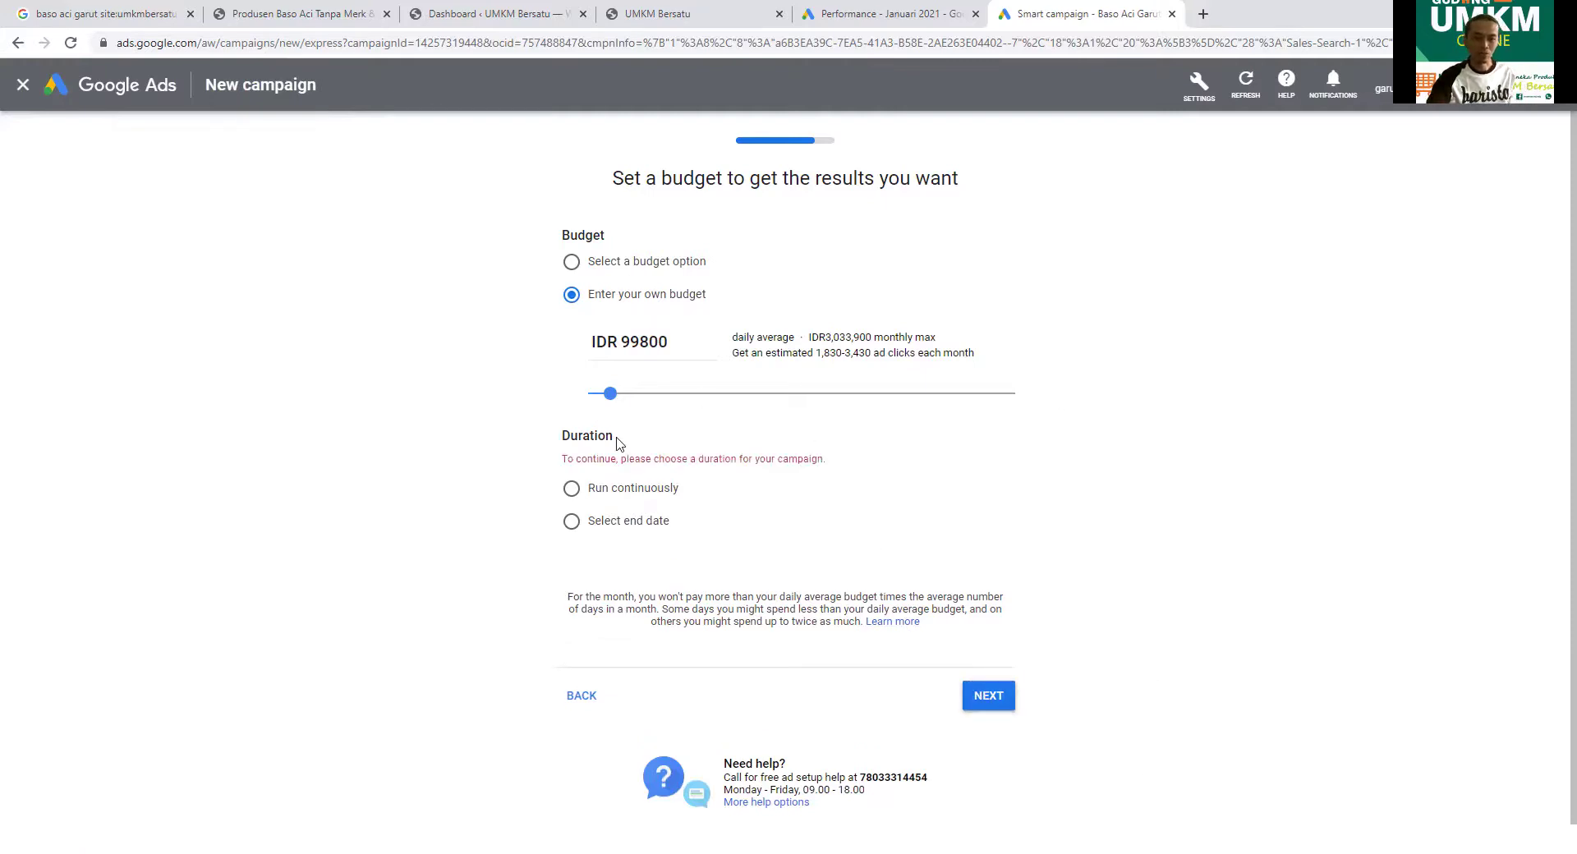
click(618, 489)
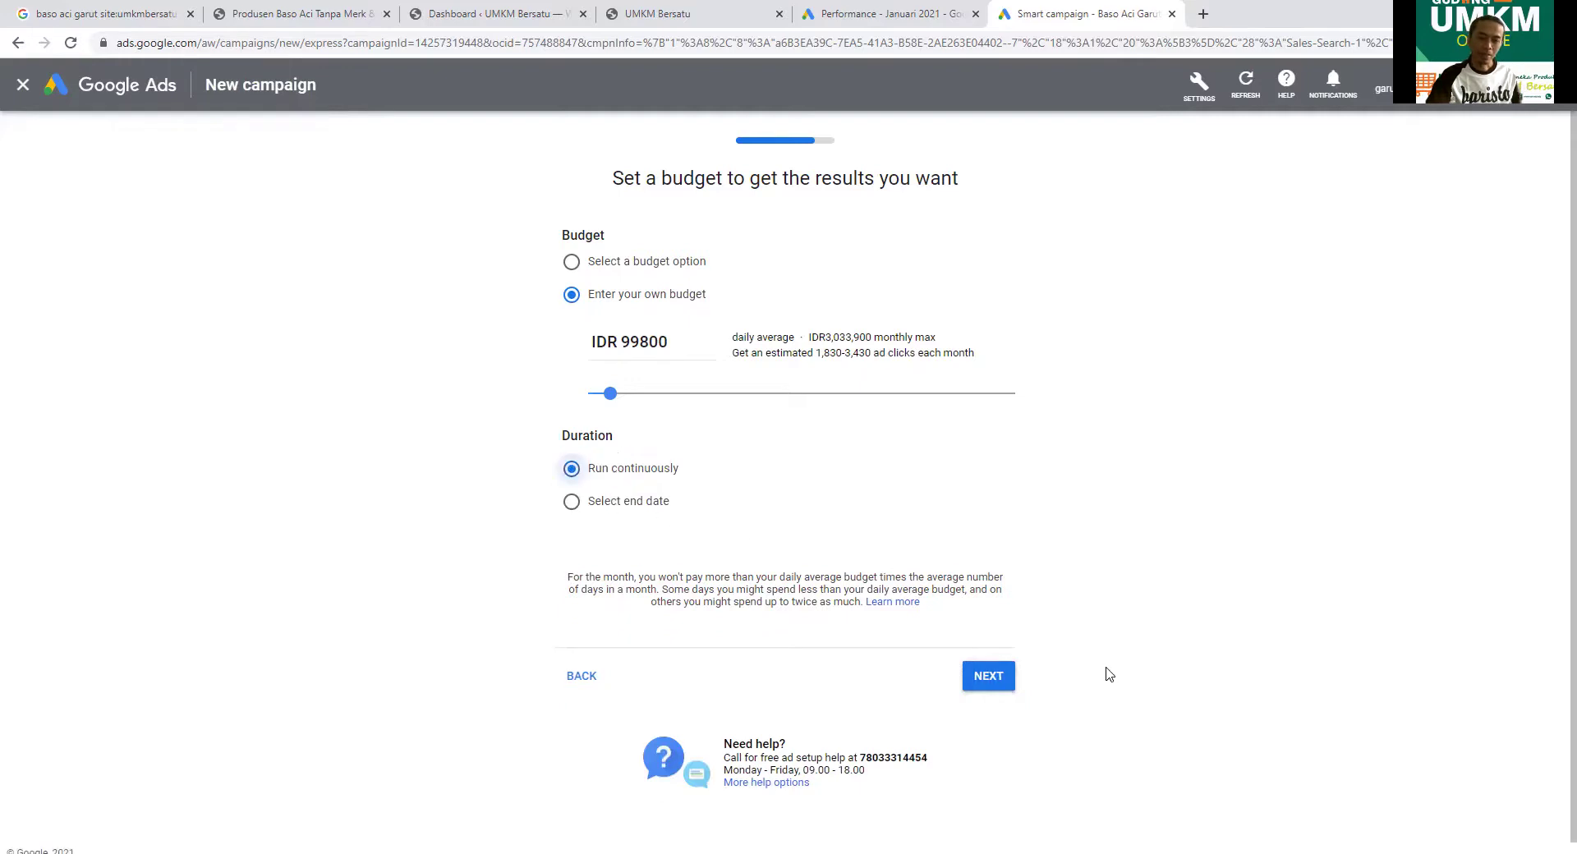
click(989, 684)
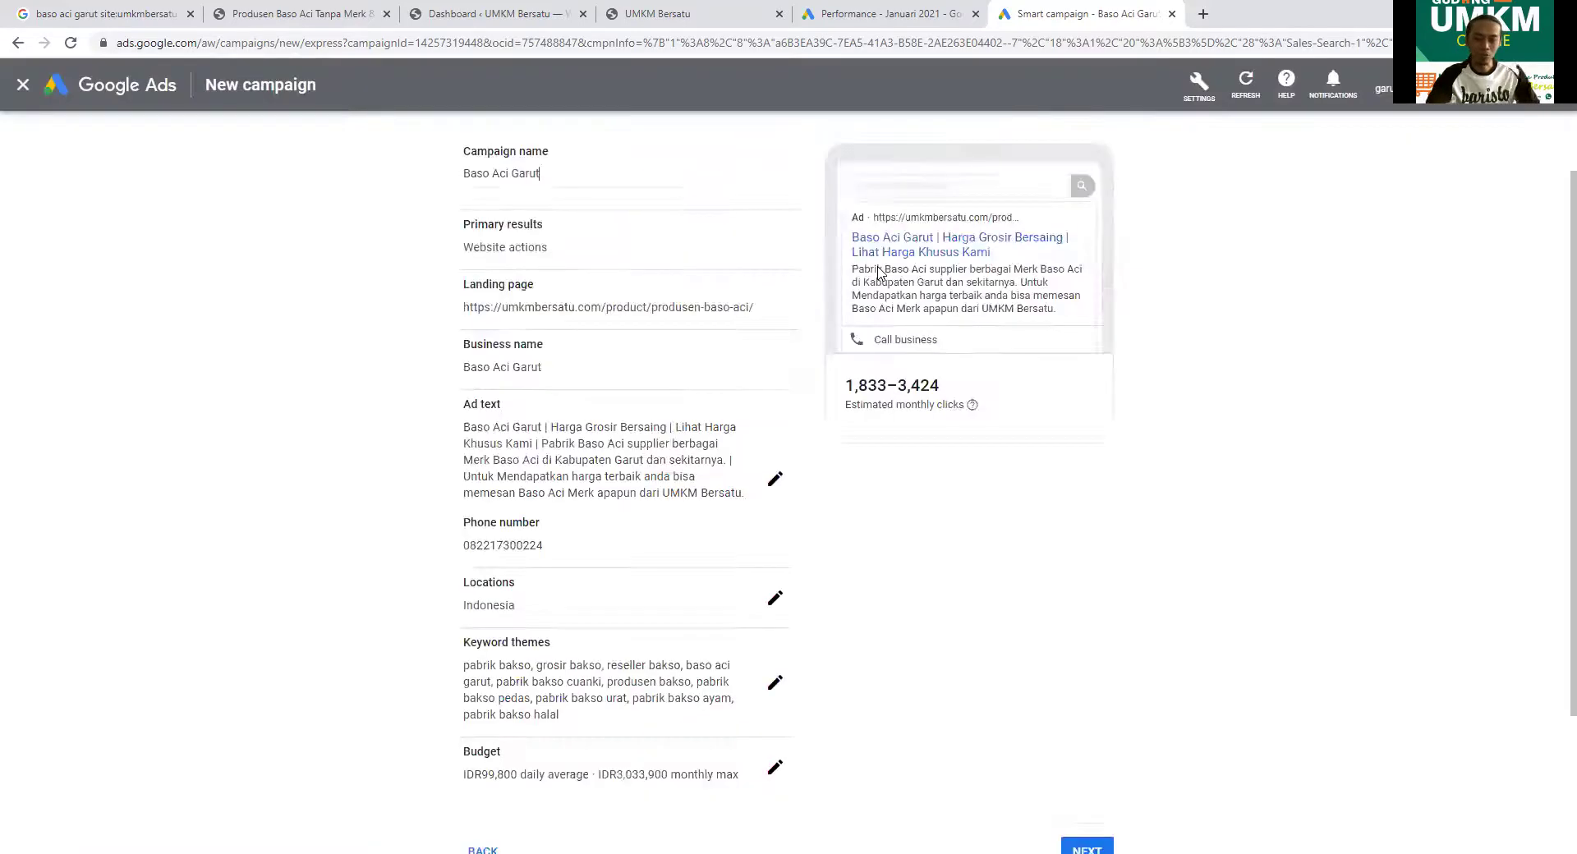
- Review the campaign summary and accept it to create the Baso Aci Garut campaign
scroll(845, 373, down, 3)
click(1095, 668)
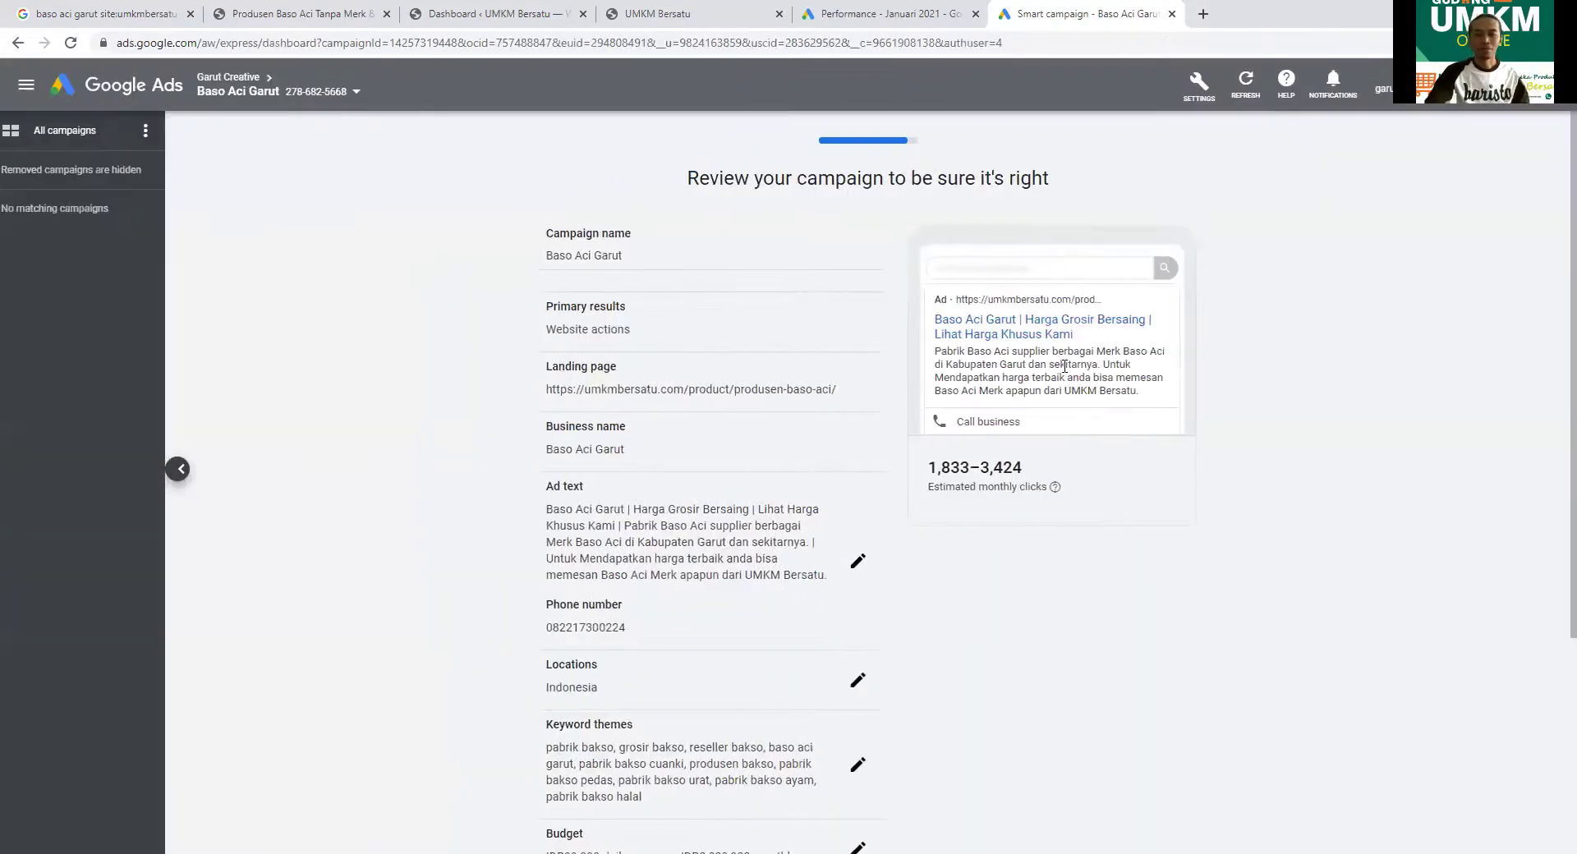
scroll(1038, 412, down, 3)
- Examine the new campaign's status, performance, keyword themes, ad preview, location, and budget and duration cards
scroll(1074, 626, down, 5)
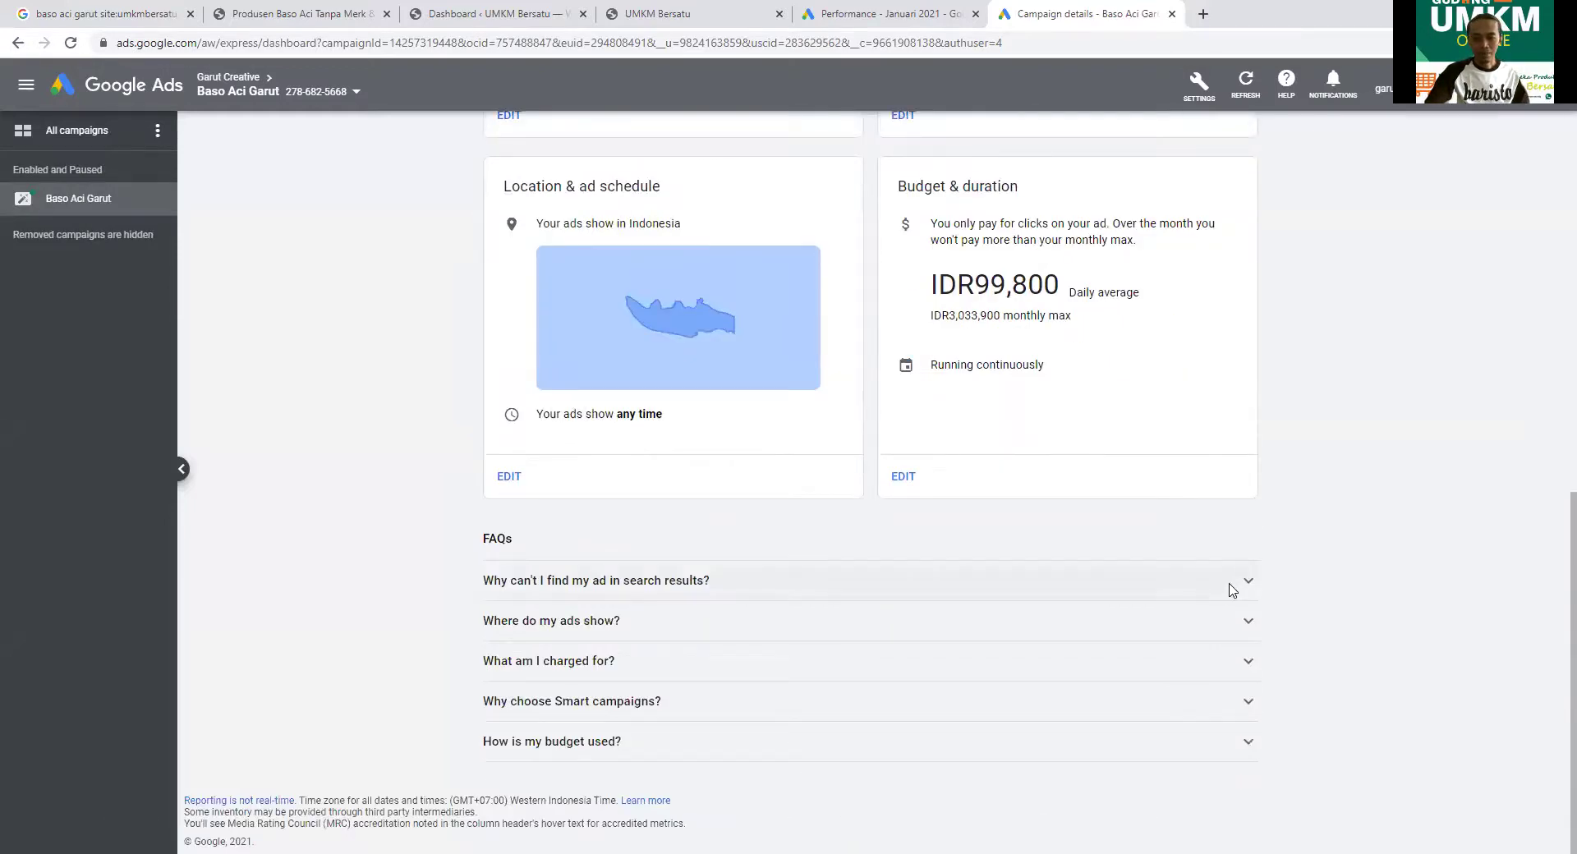
scroll(1230, 590, up, 6)
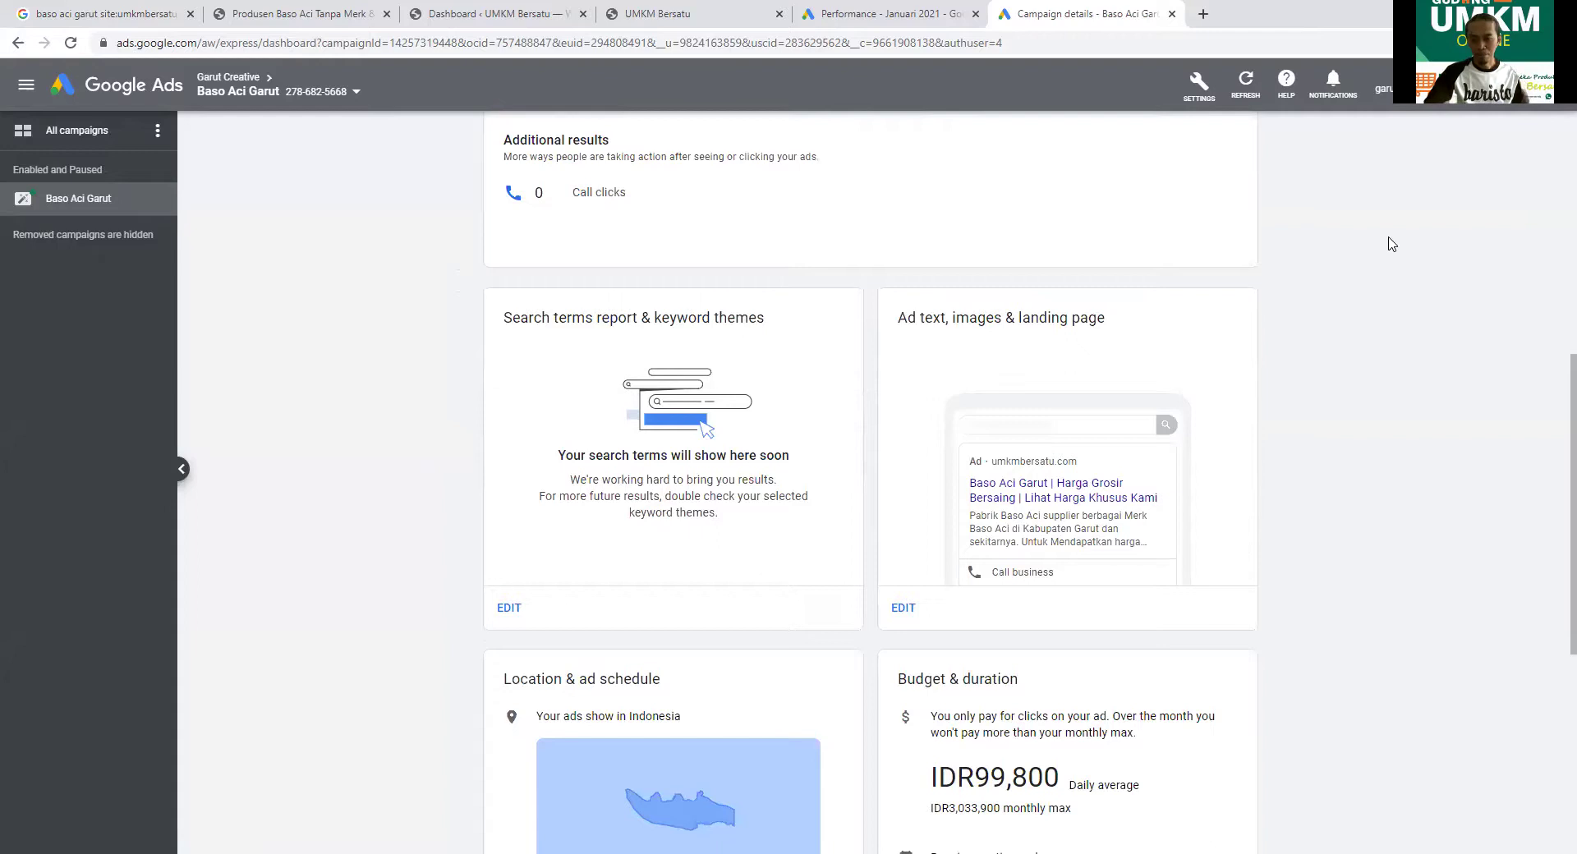
scroll(1376, 345, up, 3)
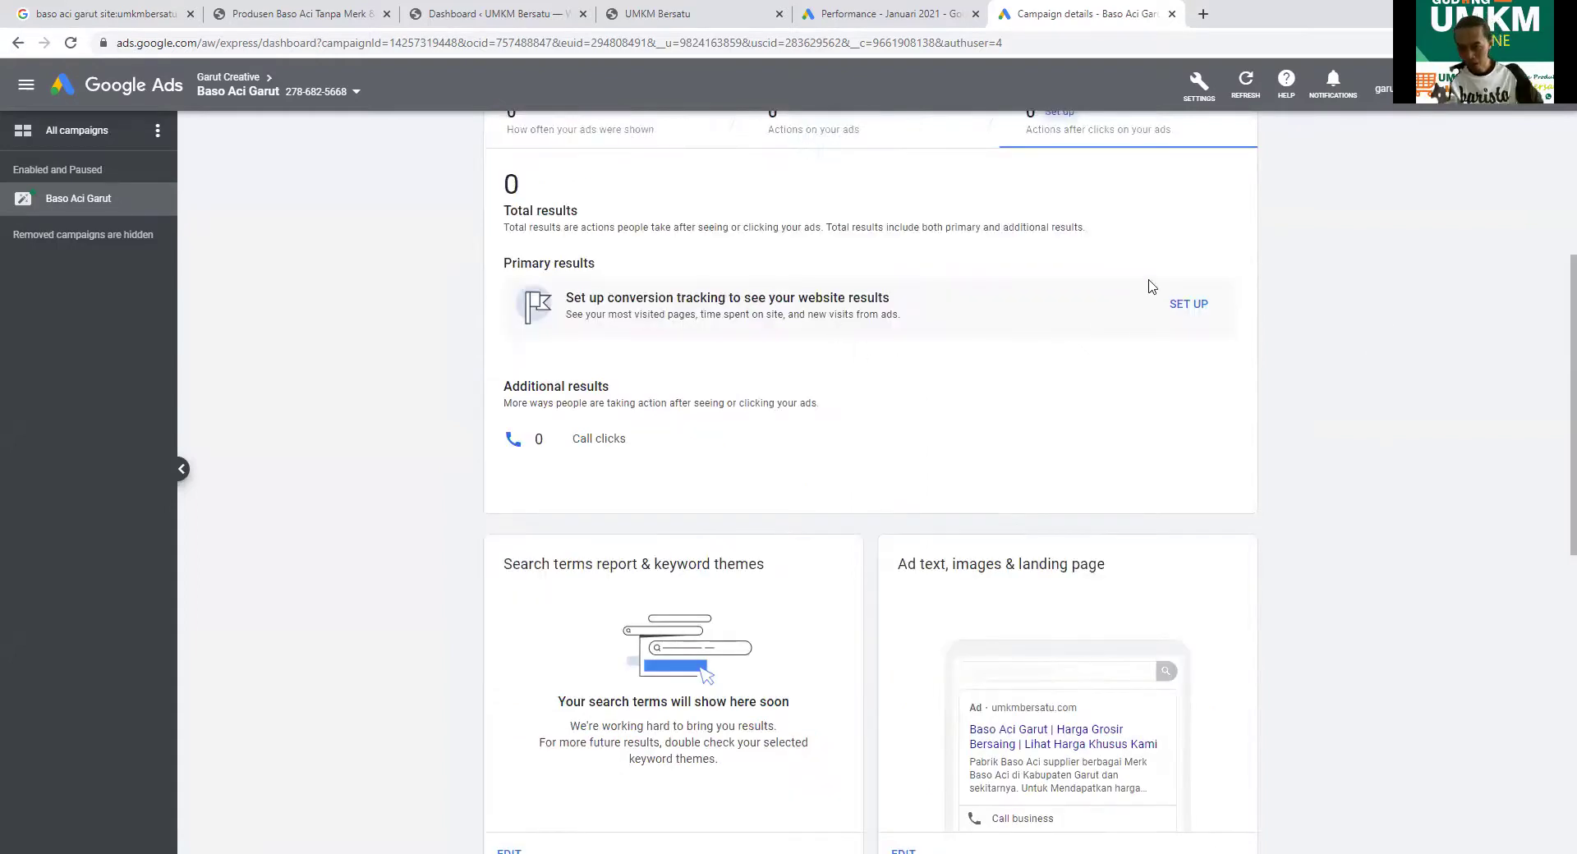
scroll(1148, 286, up, 4)
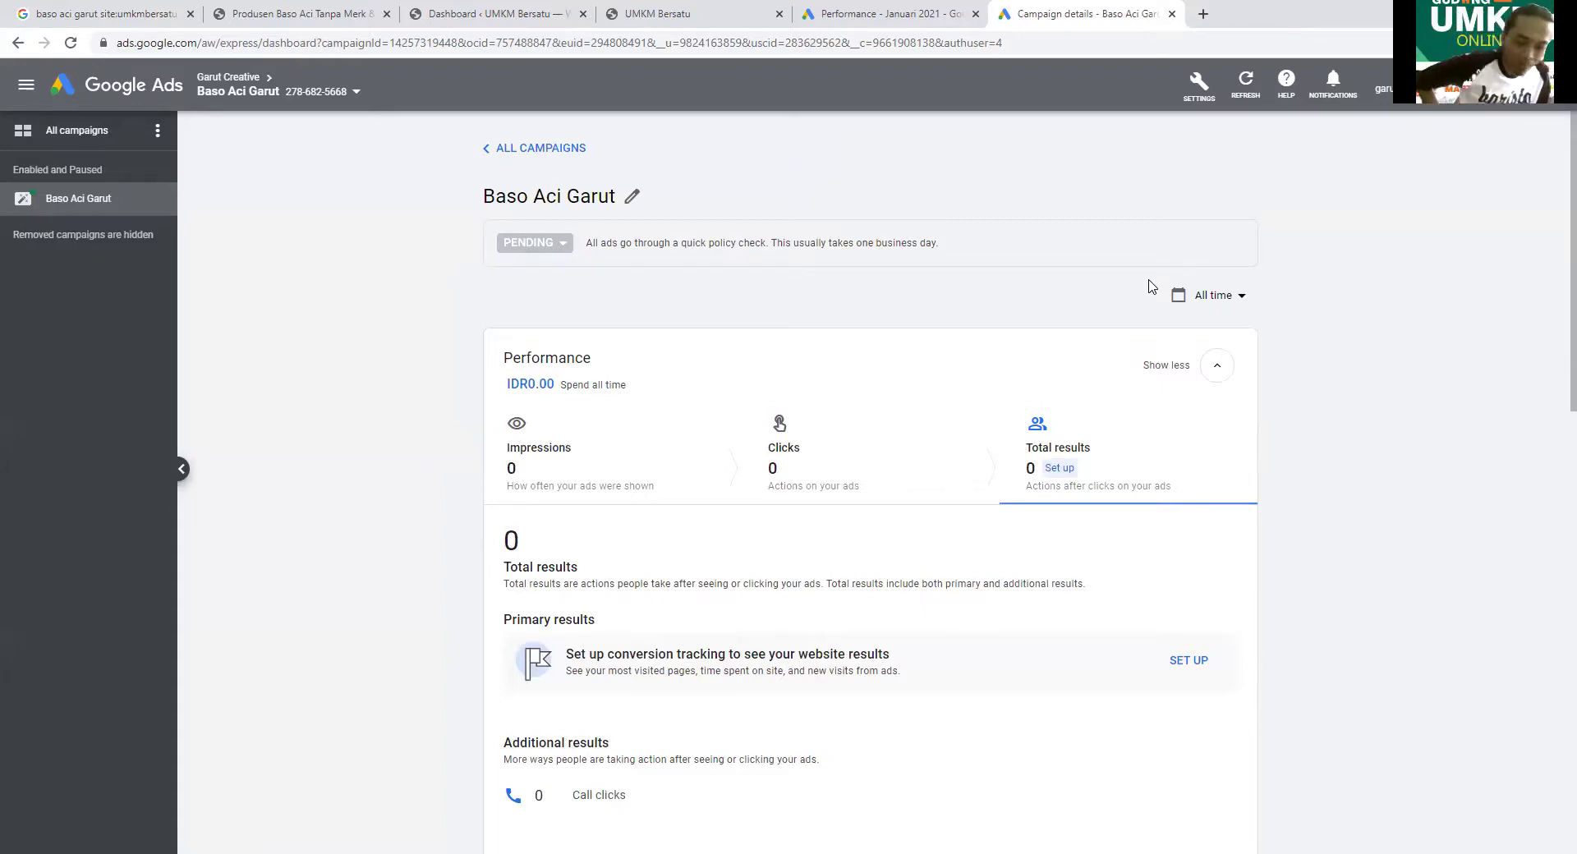
scroll(1148, 296, down, 12)
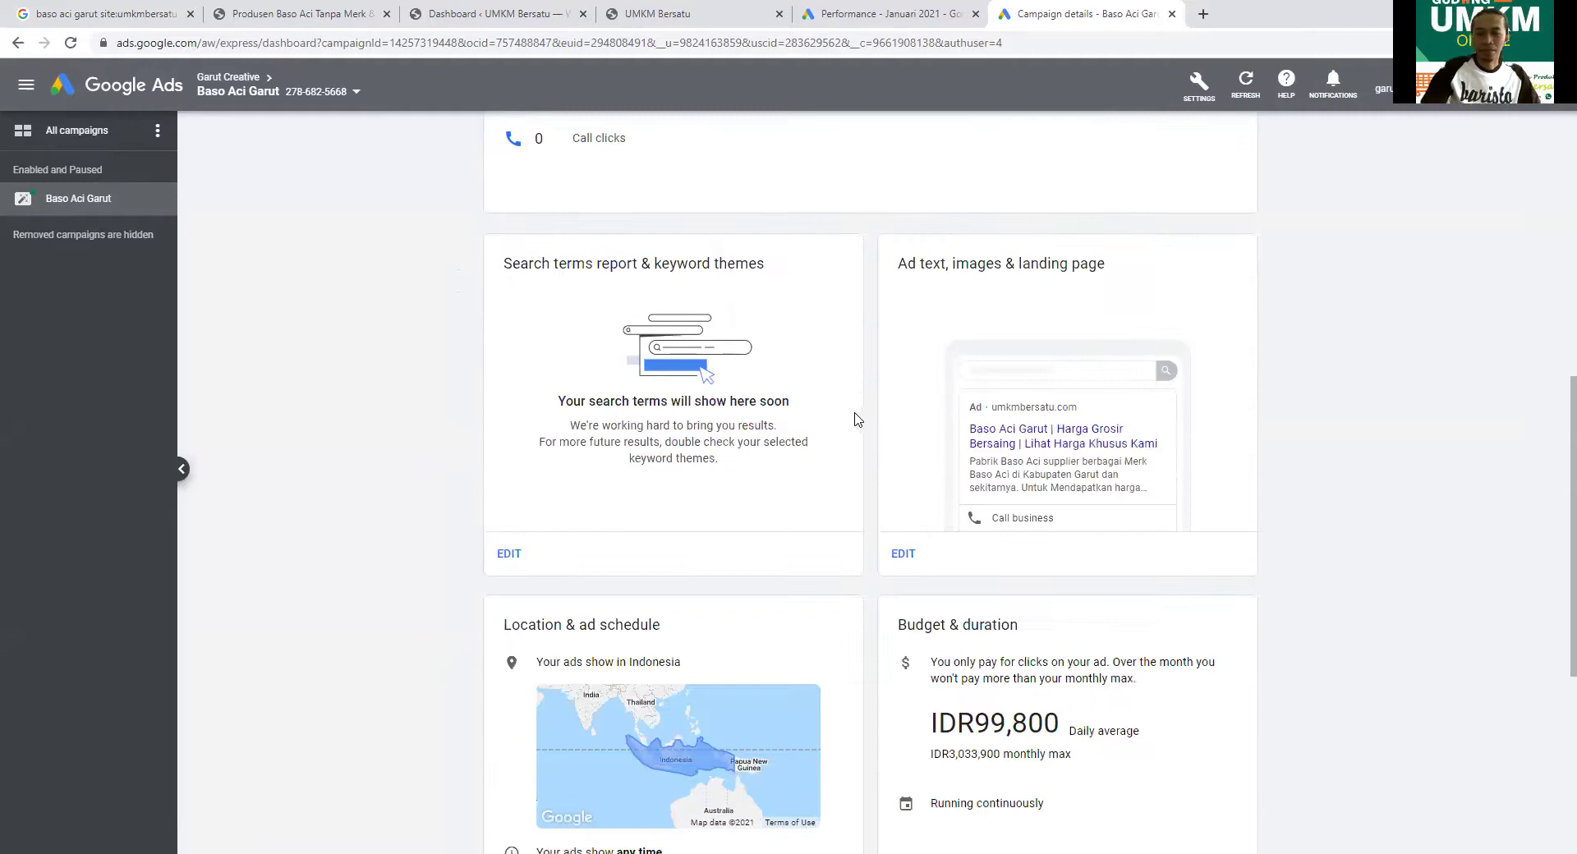
scroll(1059, 503, up, 12)
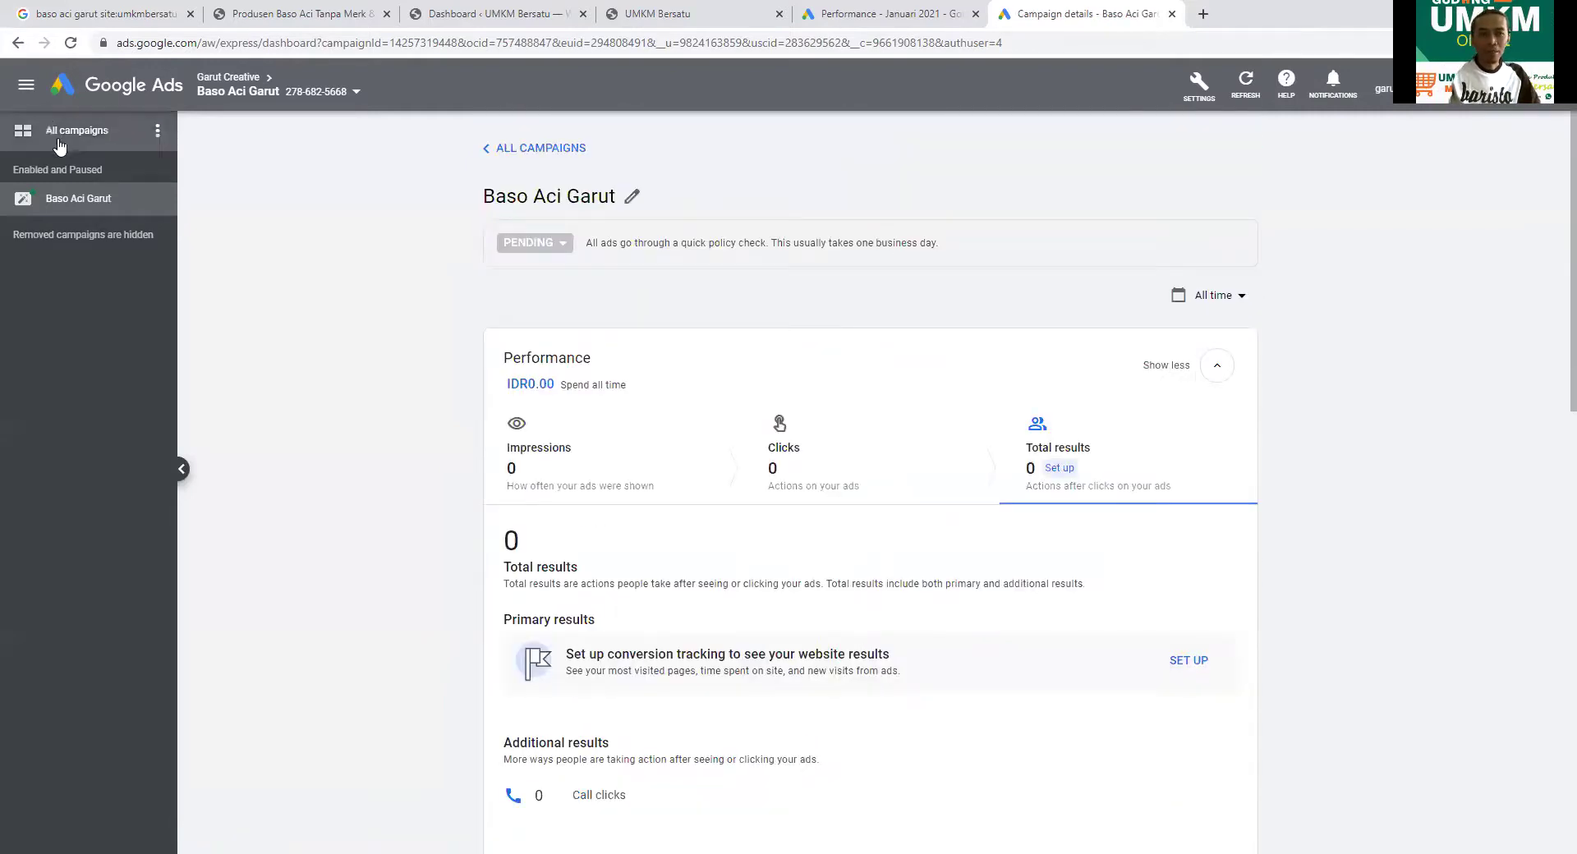
- Leave the campaign details and open the overview of the Garut Creative manager account
click(62, 136)
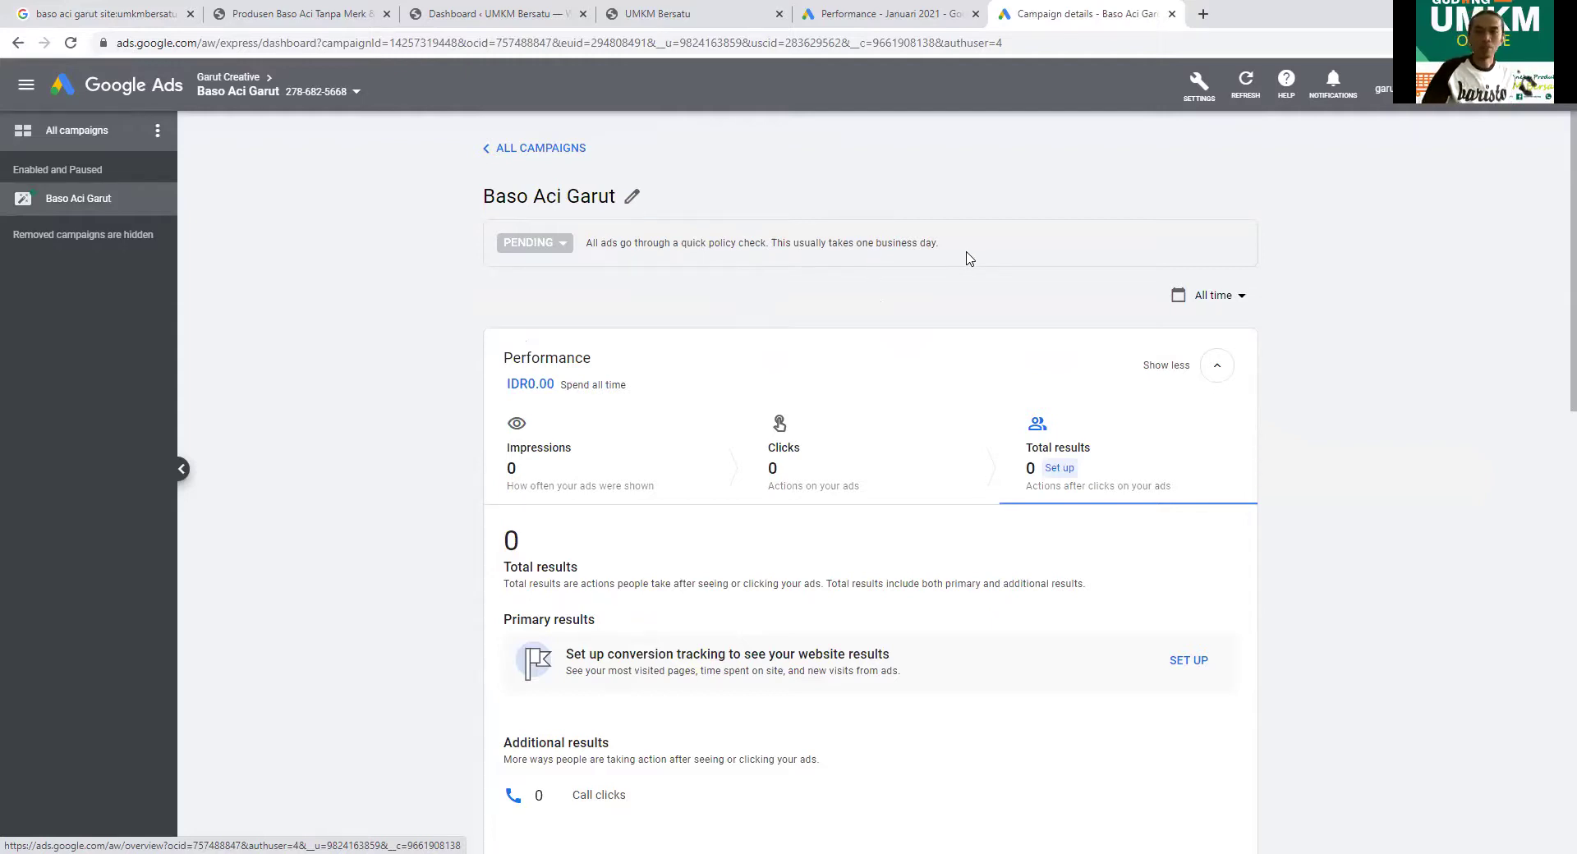
click(254, 81)
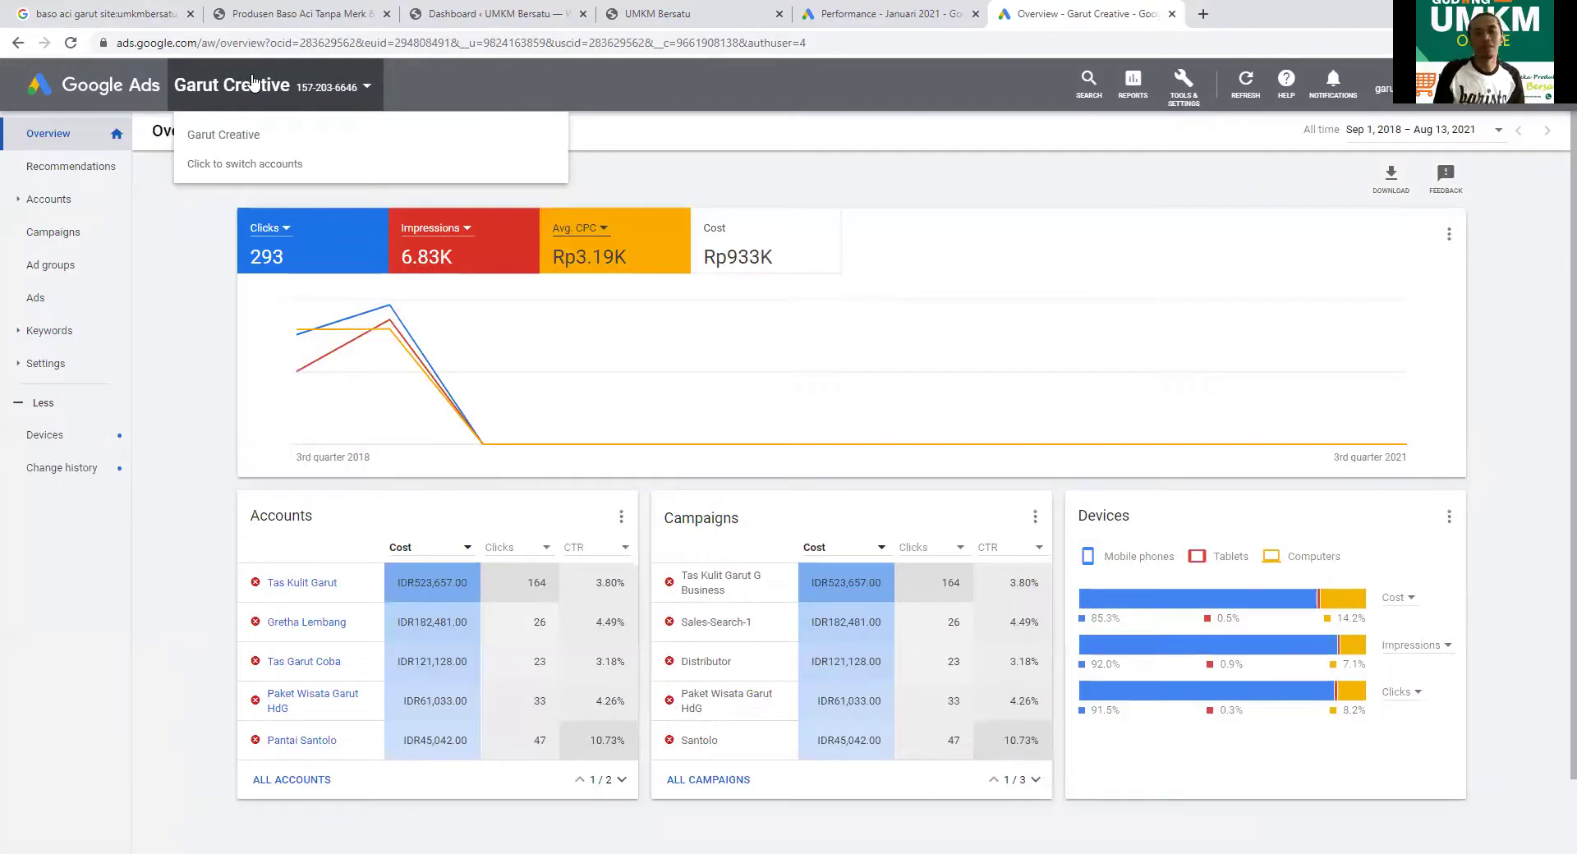